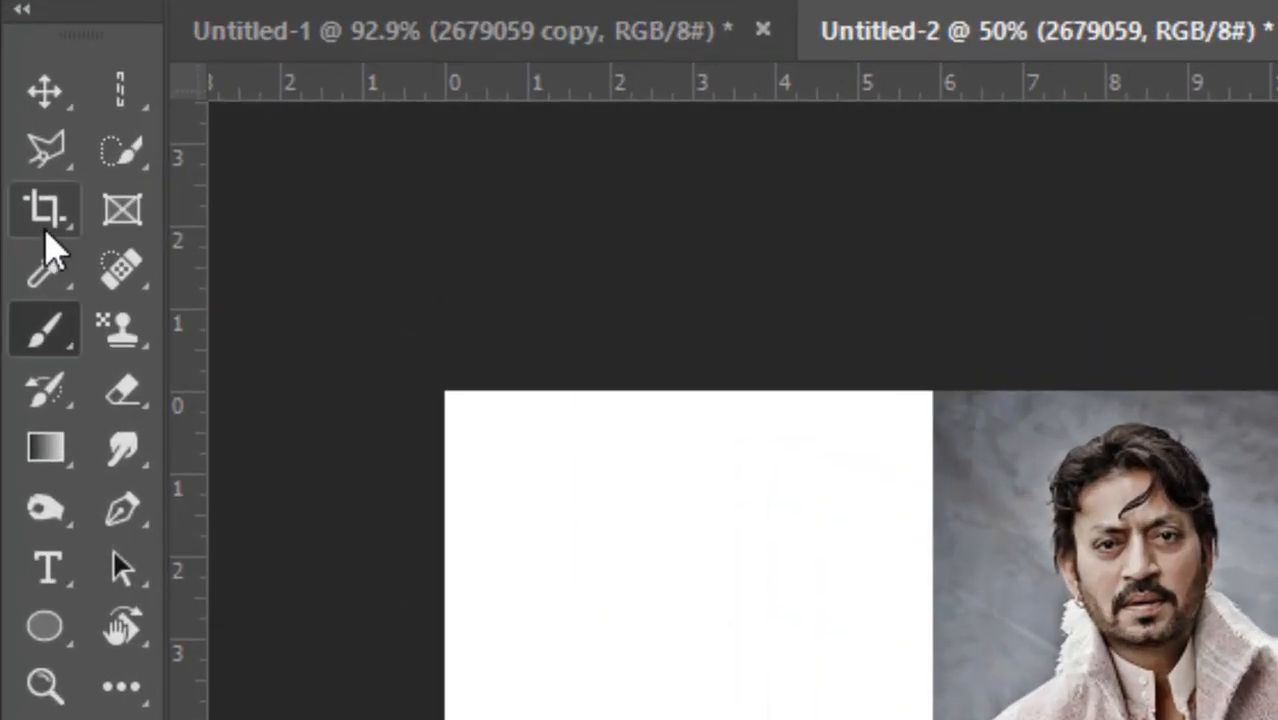
Crop the left and right edges of the canvas inward around the portrait photo.
click(22, 157)
drag(773, 388, 719, 401)
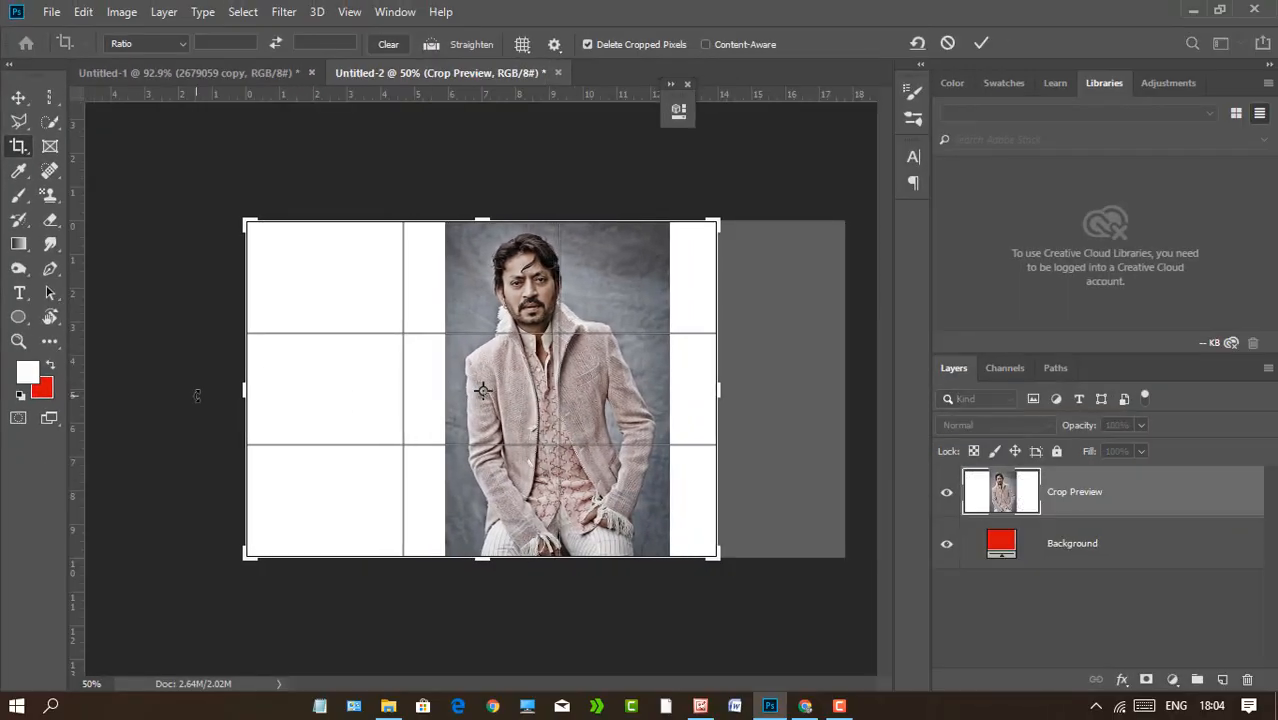
drag(245, 367, 308, 360)
click(981, 43)
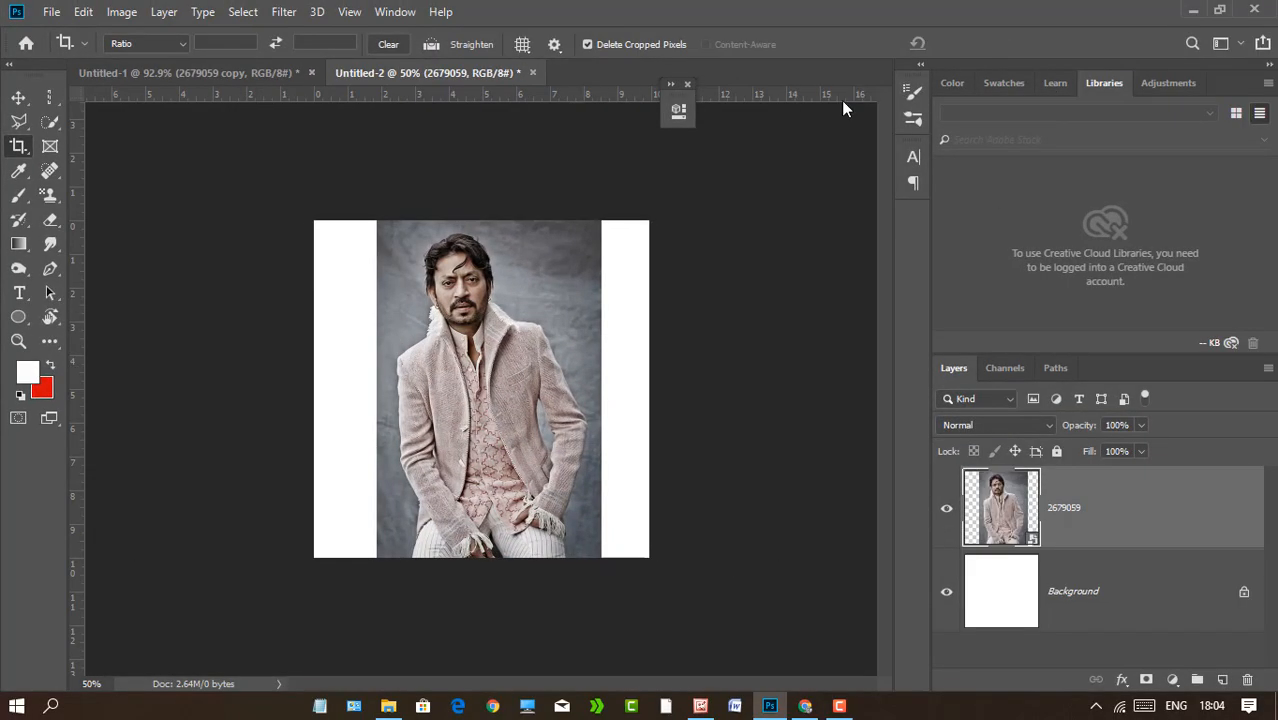
Auto-select the man with Select Subject and rasterize his photo layer.
click(49, 121)
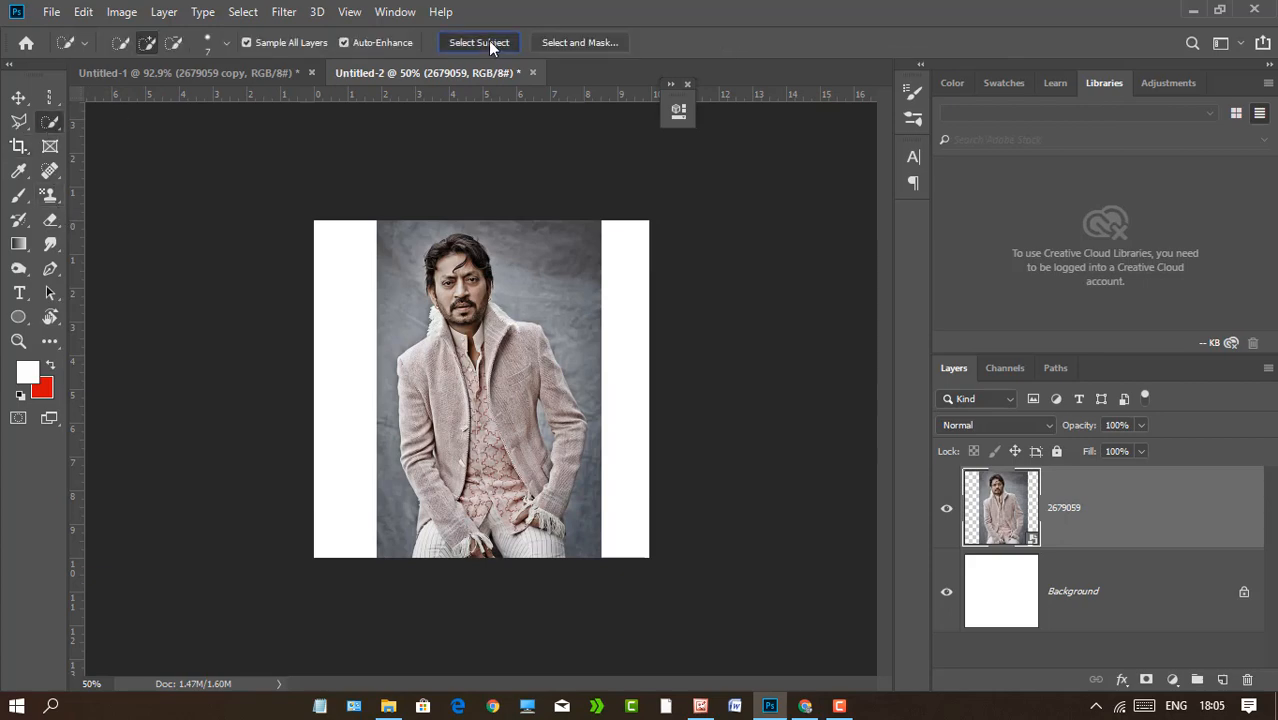
click(488, 42)
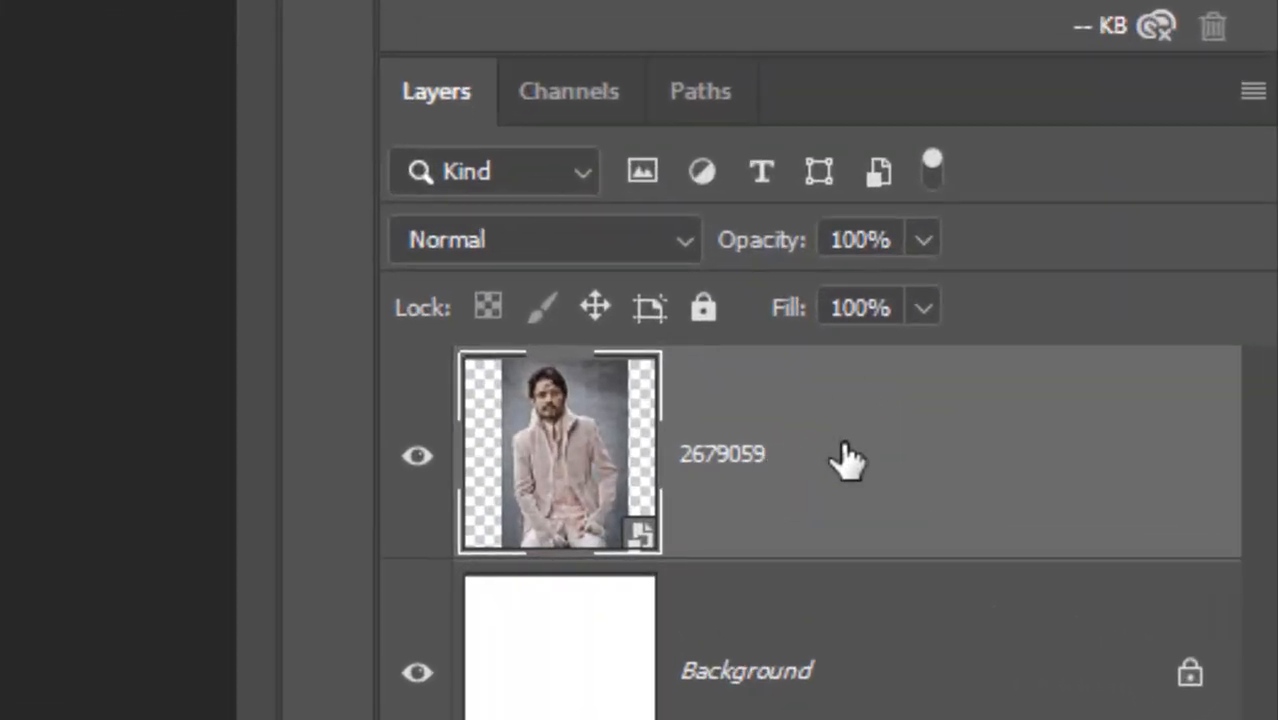
right_click(846, 458)
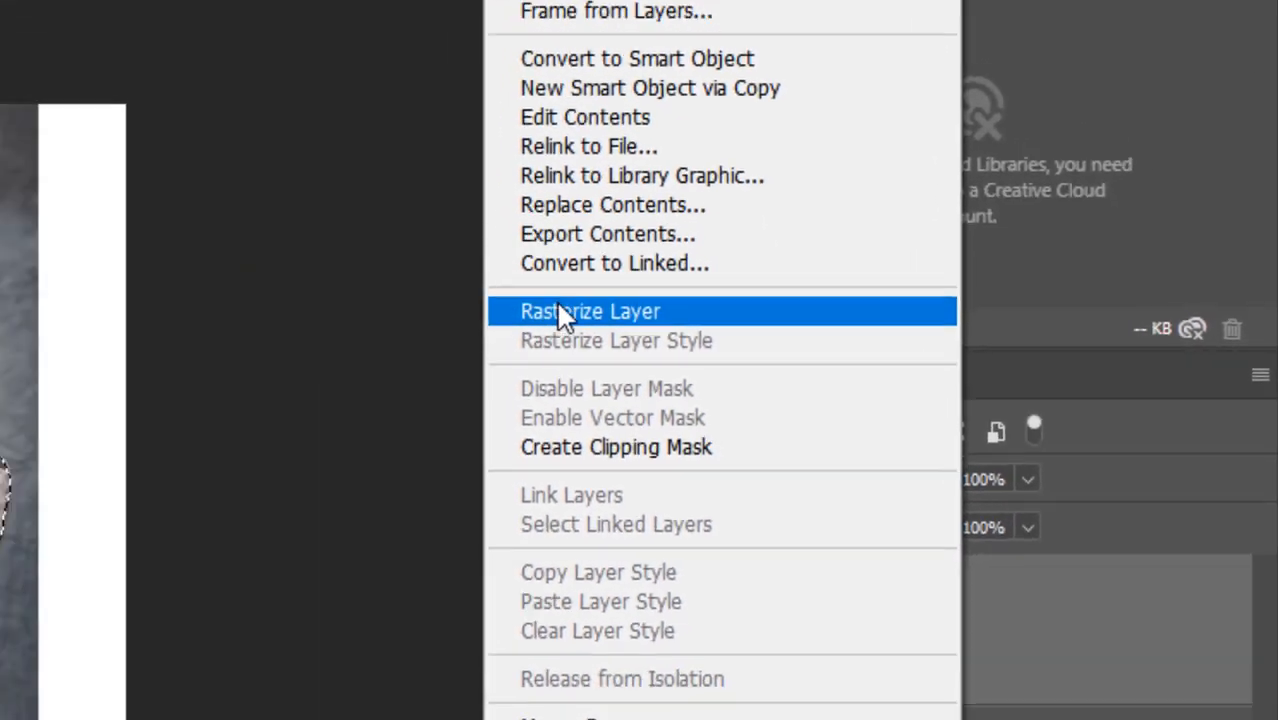
click(685, 317)
scroll(543, 380, up, 6)
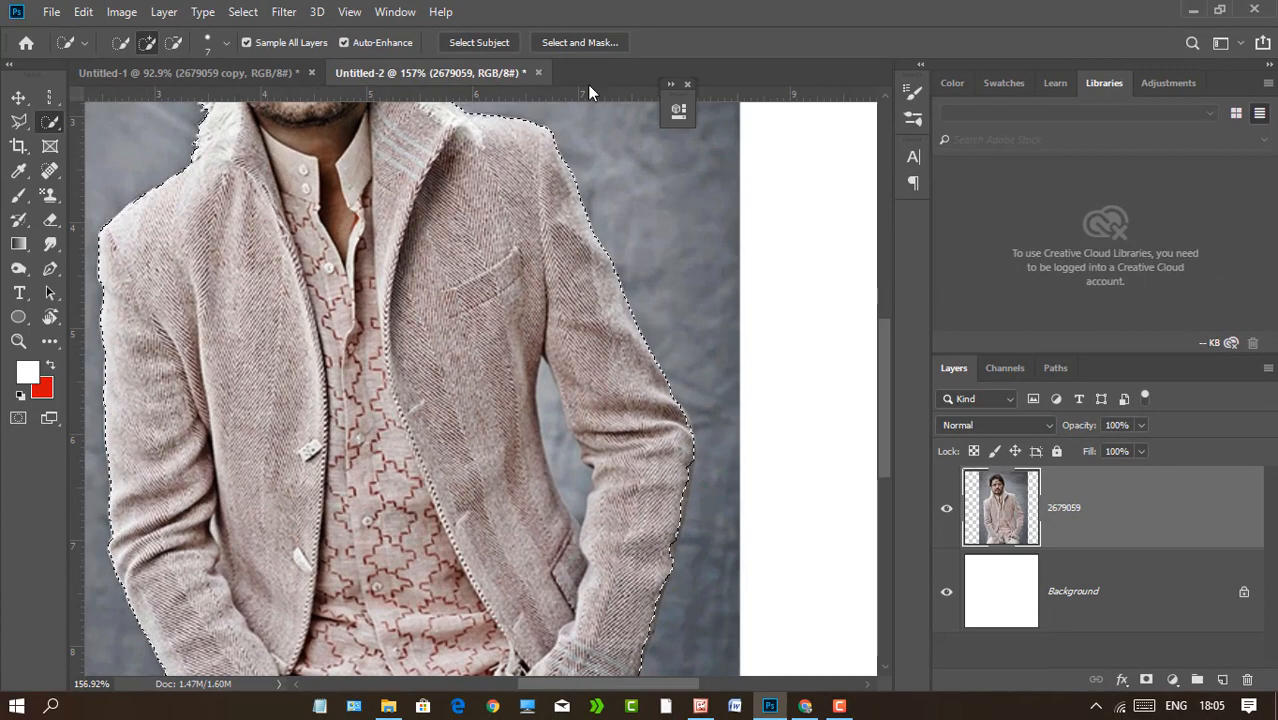
click(595, 43)
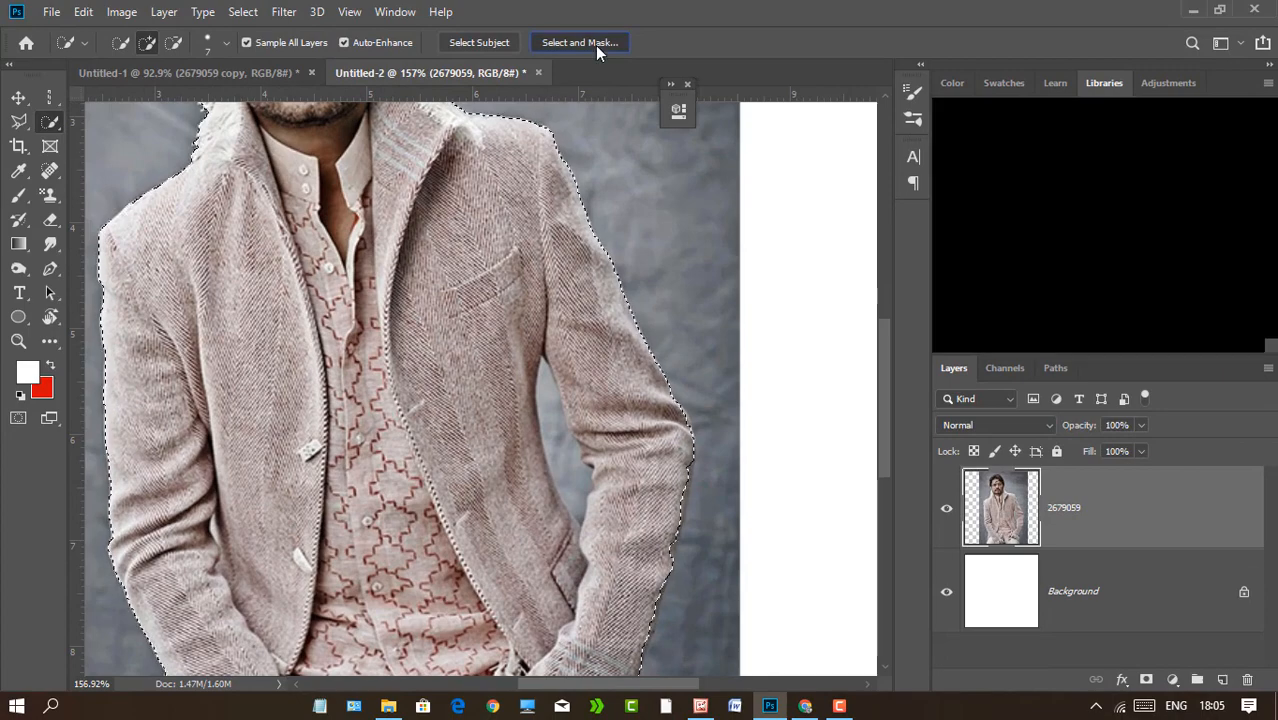
Set the Select and Mask black preview to 100% opacity and zoom into the hairline.
drag(1129, 225, 1247, 225)
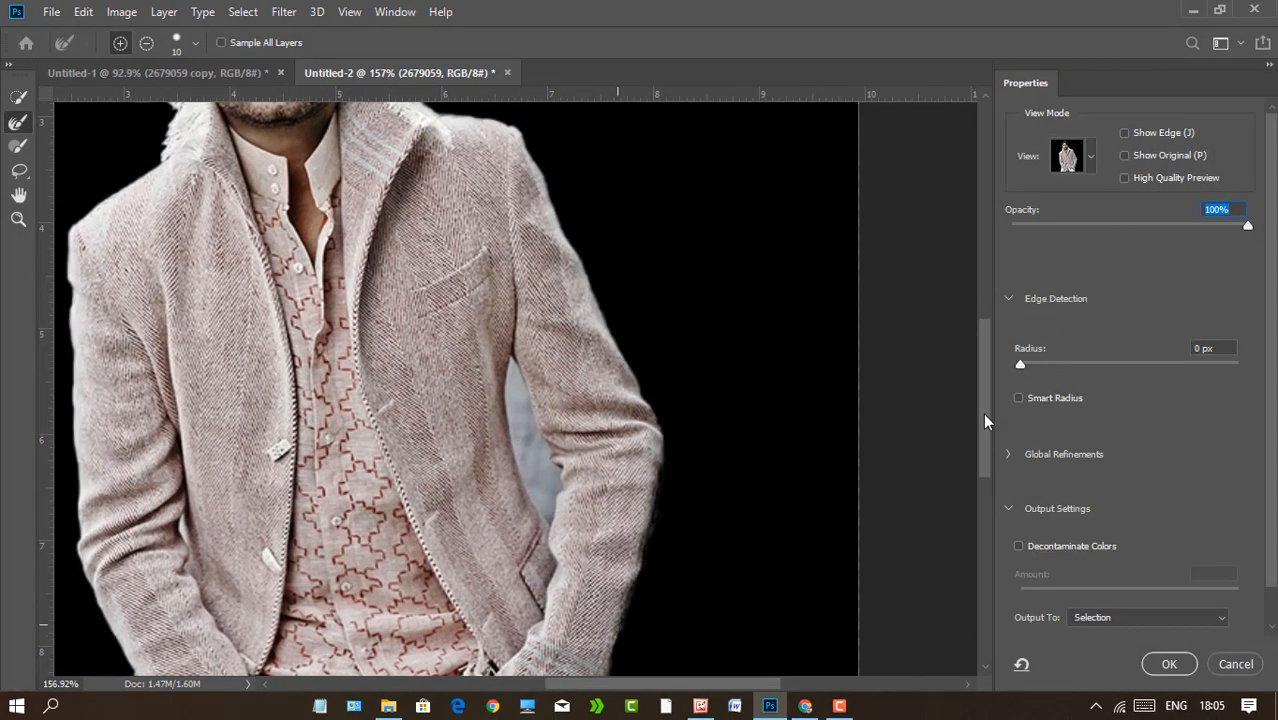
drag(985, 420, 985, 325)
drag(607, 684, 525, 684)
drag(985, 303, 985, 290)
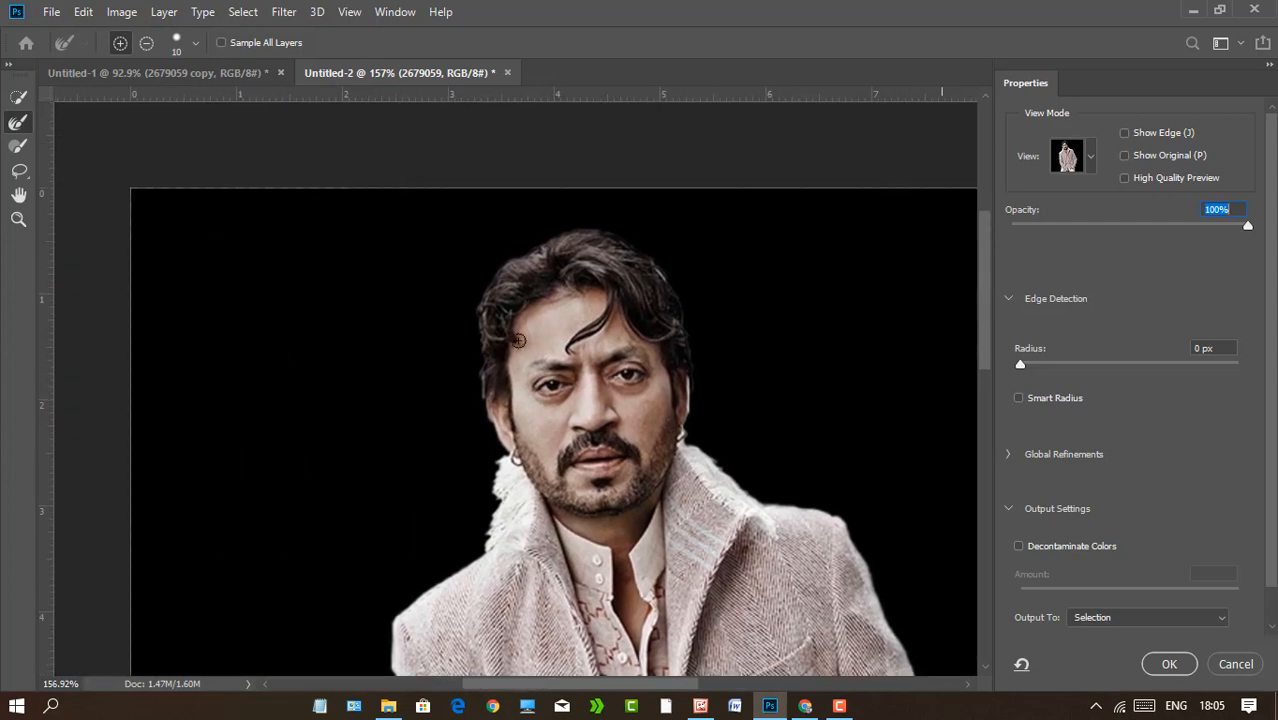
key(ctrl+space)
ctrl+click(590, 272)
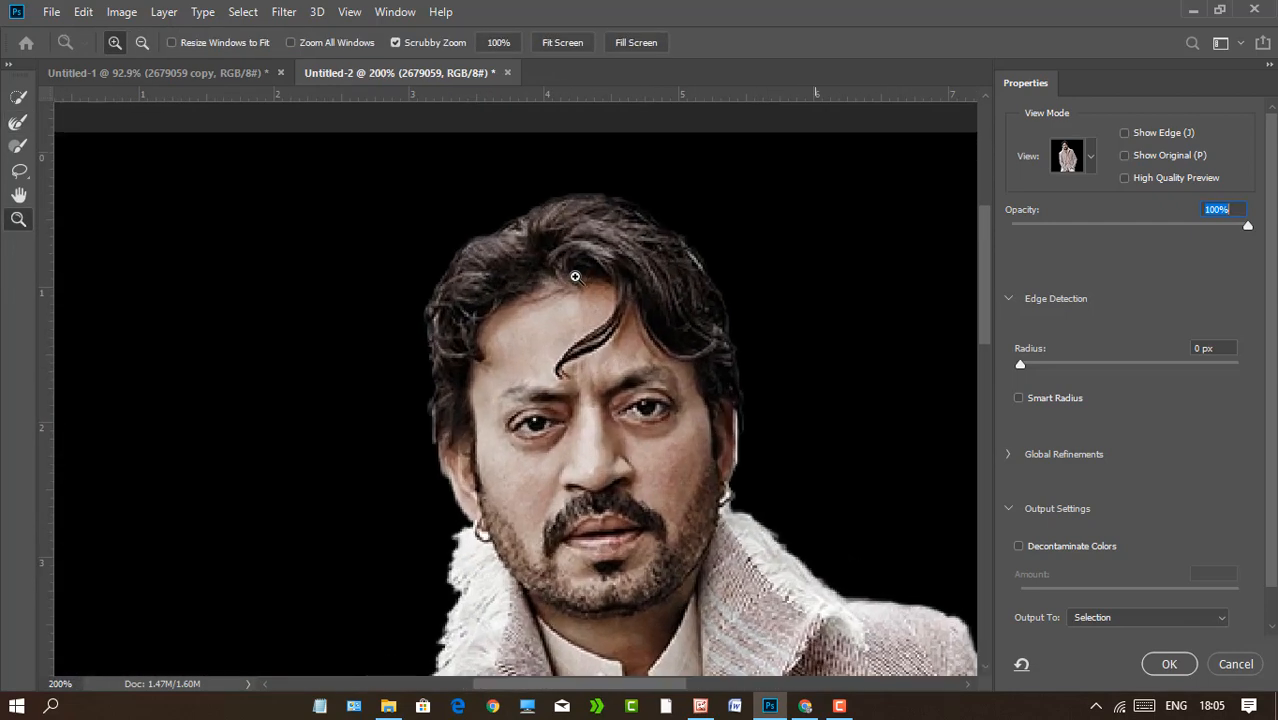
ctrl+click(574, 277)
ctrl+click(574, 277)
ctrl+click(574, 277)
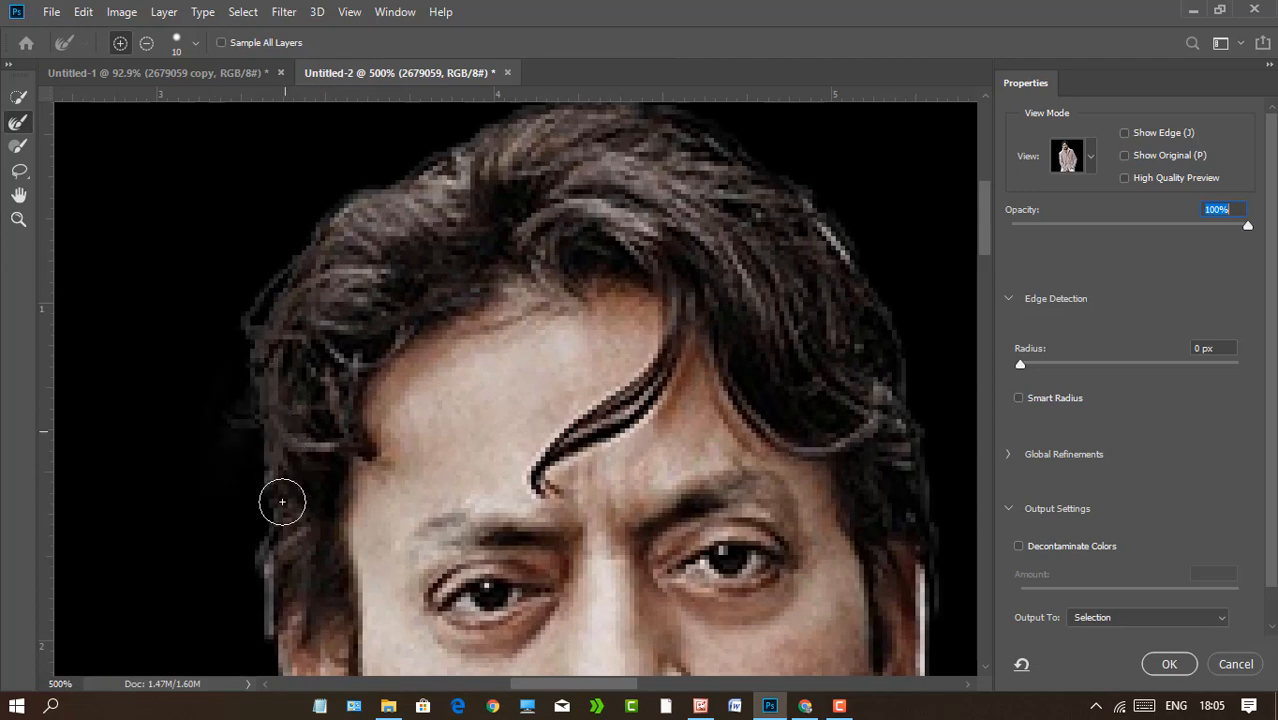
Refine the hair edges on both sides of the head and output to a New Layer.
drag(985, 219, 985, 254)
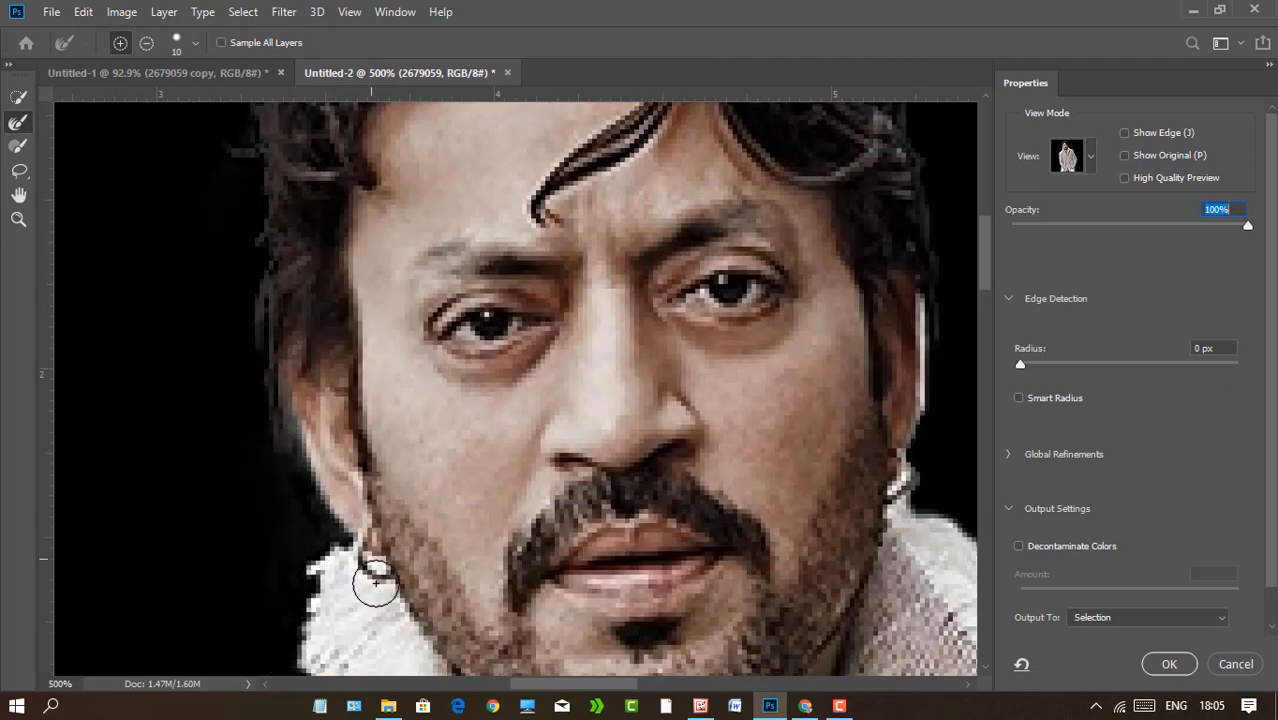
key(h)
drag(670, 645, 478, 295)
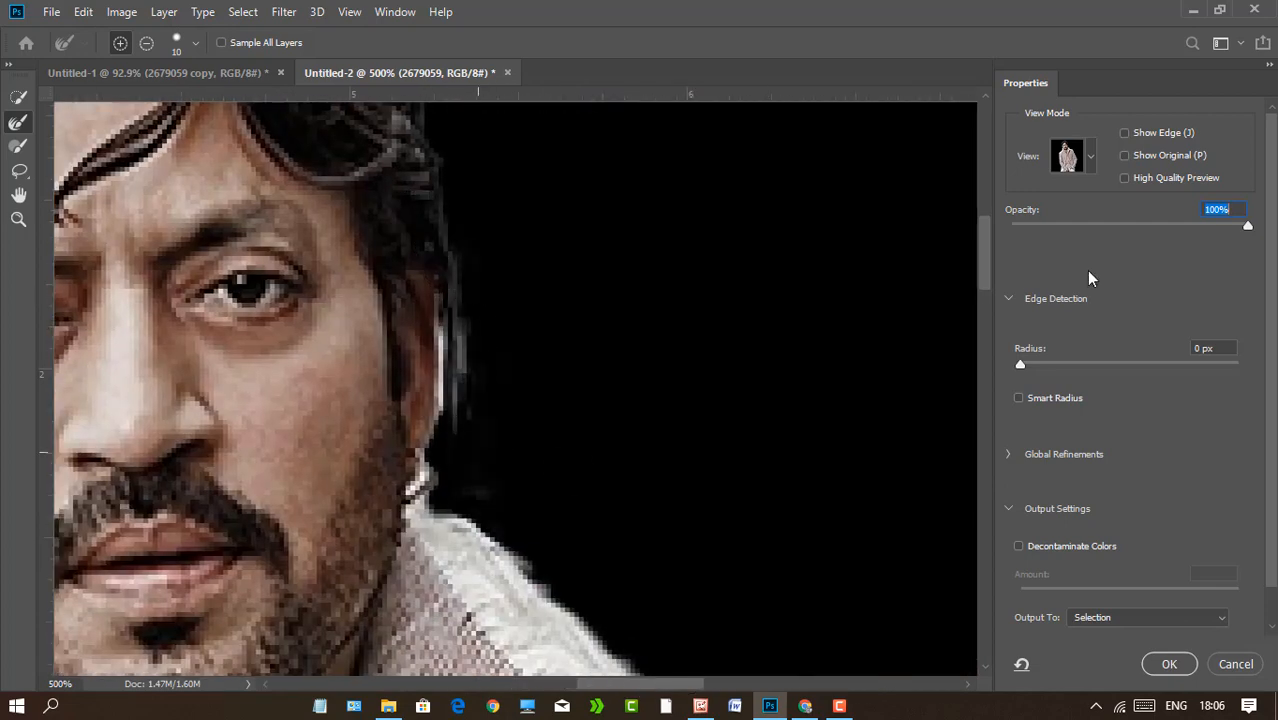
drag(985, 268, 985, 232)
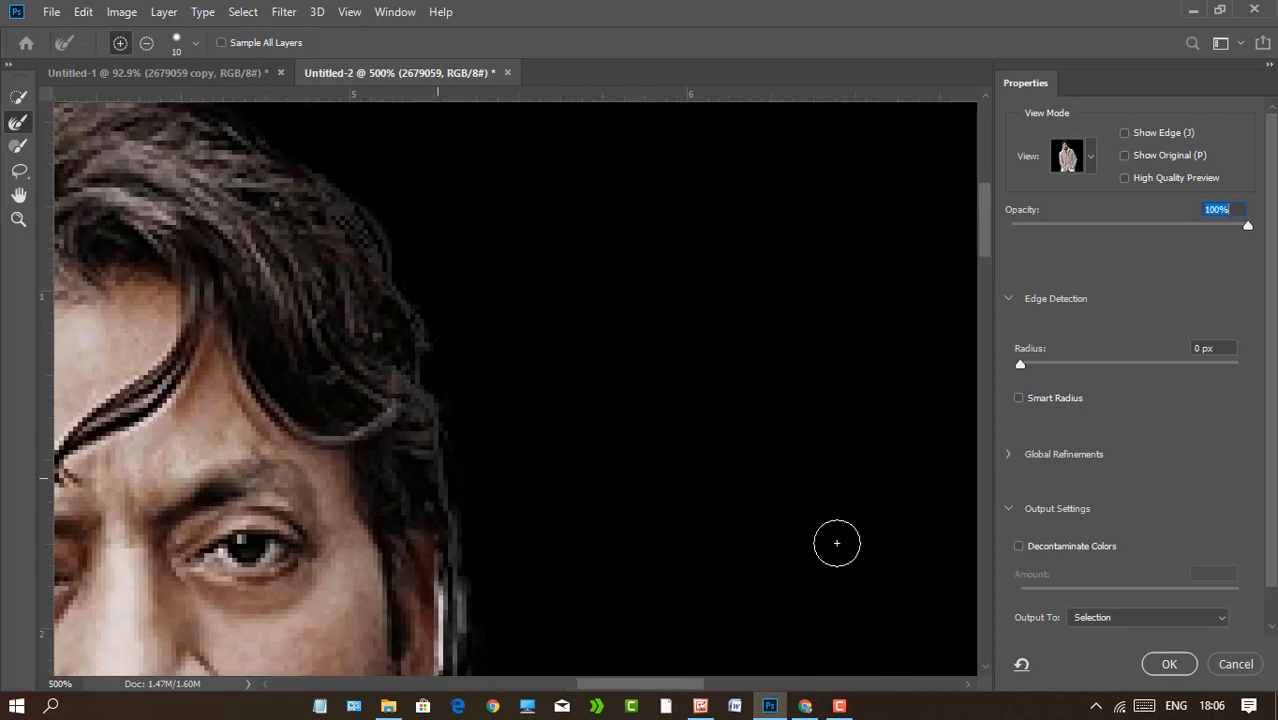
drag(660, 689, 634, 687)
drag(984, 213, 974, 186)
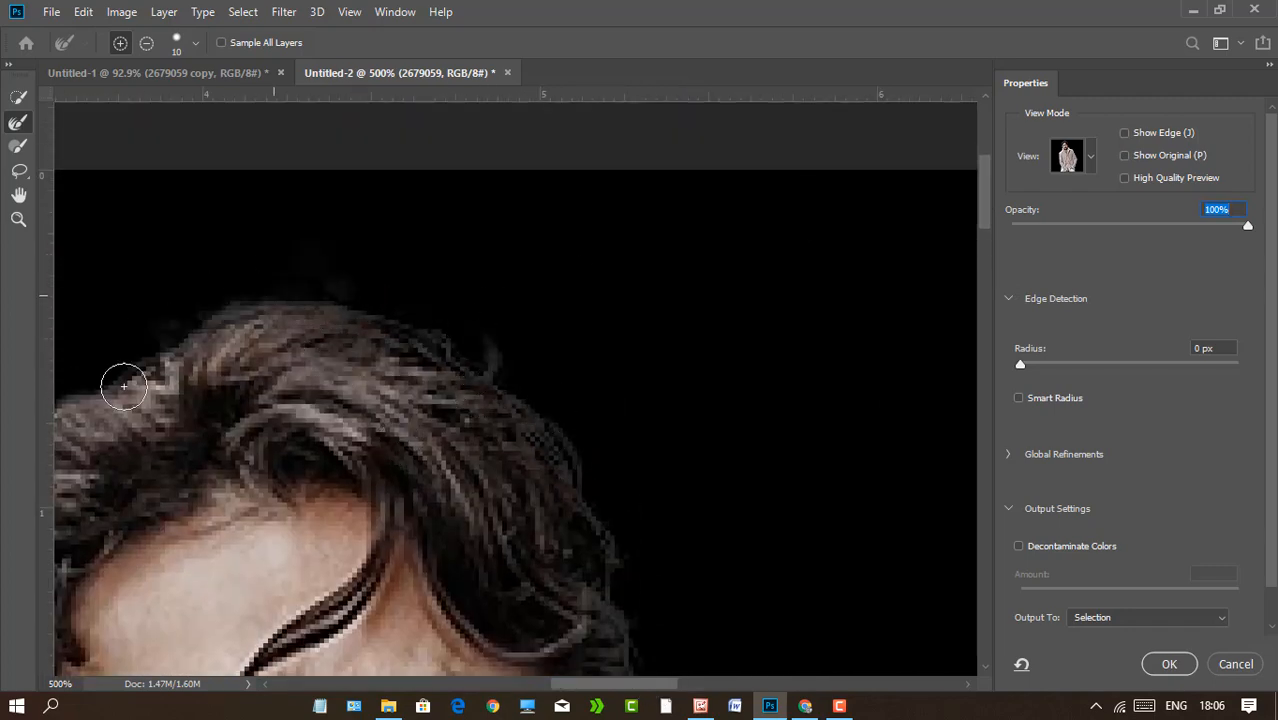
drag(672, 689, 632, 682)
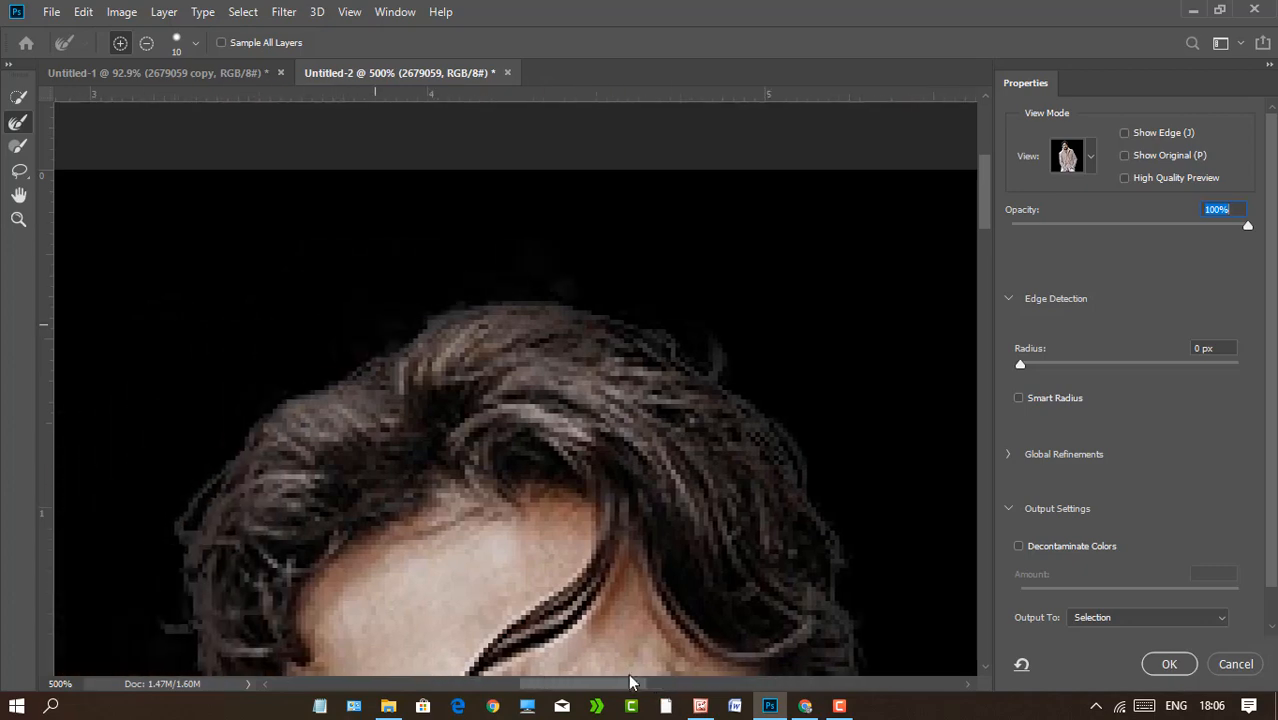
click(1111, 620)
click(1090, 639)
Apply the refined cut-out as a new layer and zoom out to view it.
click(1169, 664)
key(ctrl+0)
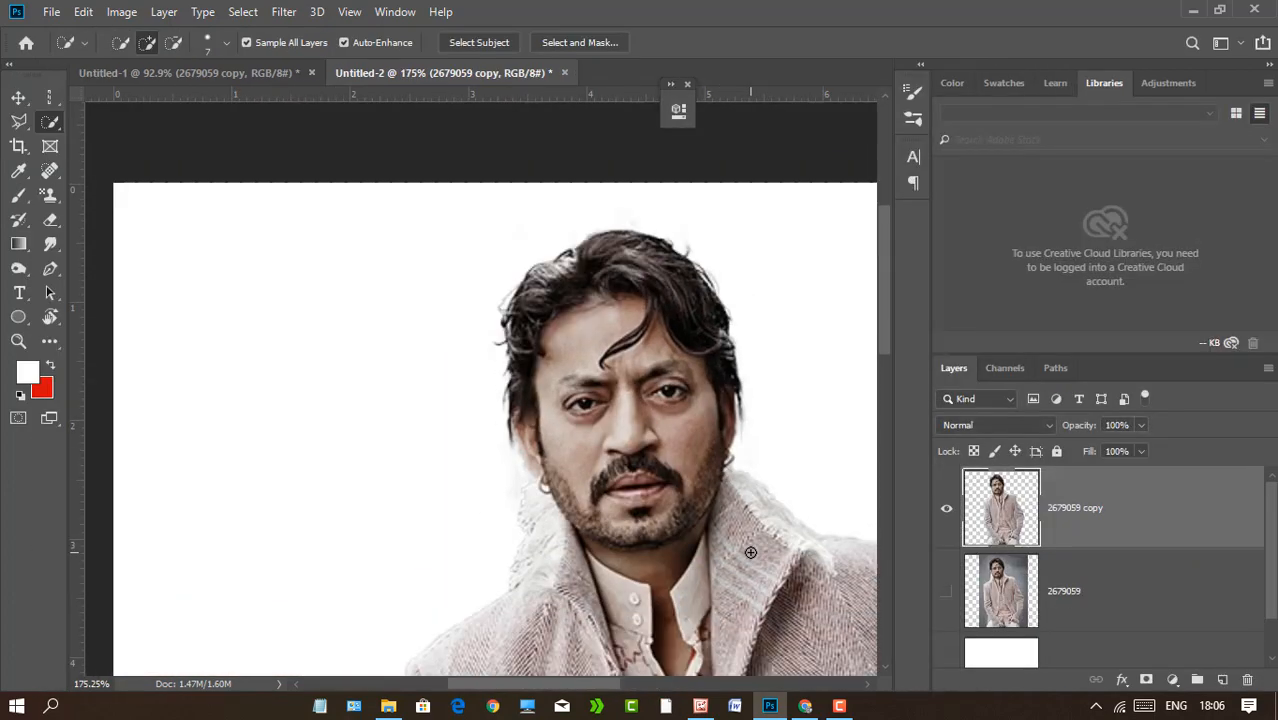
scroll(751, 552, down, 8)
drag(540, 686, 628, 692)
scroll(633, 351, up, 13)
Trace a closed Pen path around the grey gap between the arm and jacket.
click(50, 268)
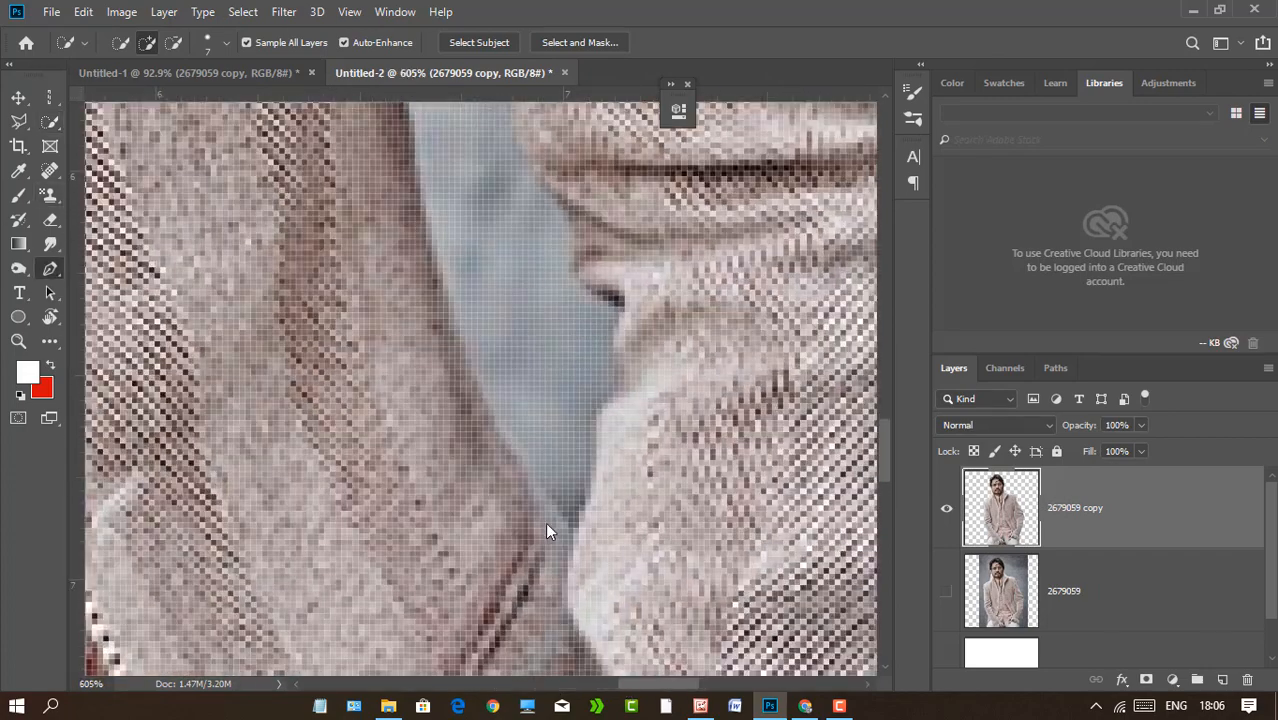
click(572, 527)
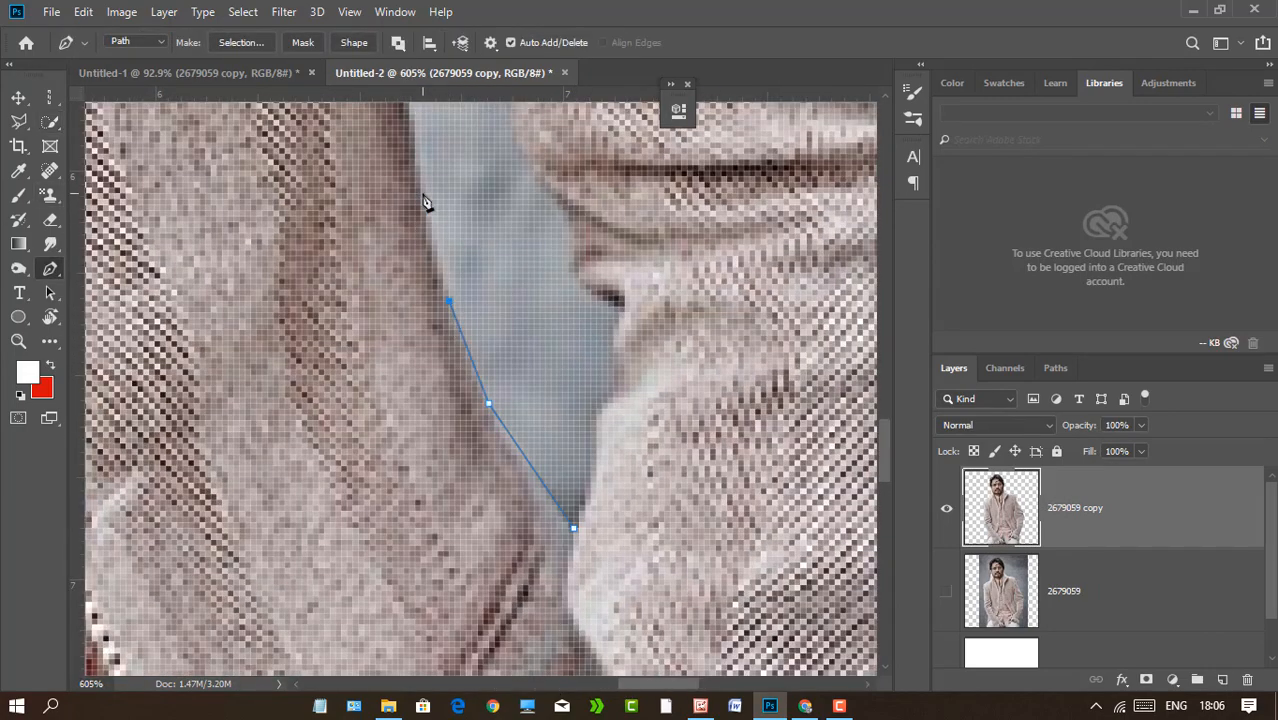
scroll(410, 112, up, 5)
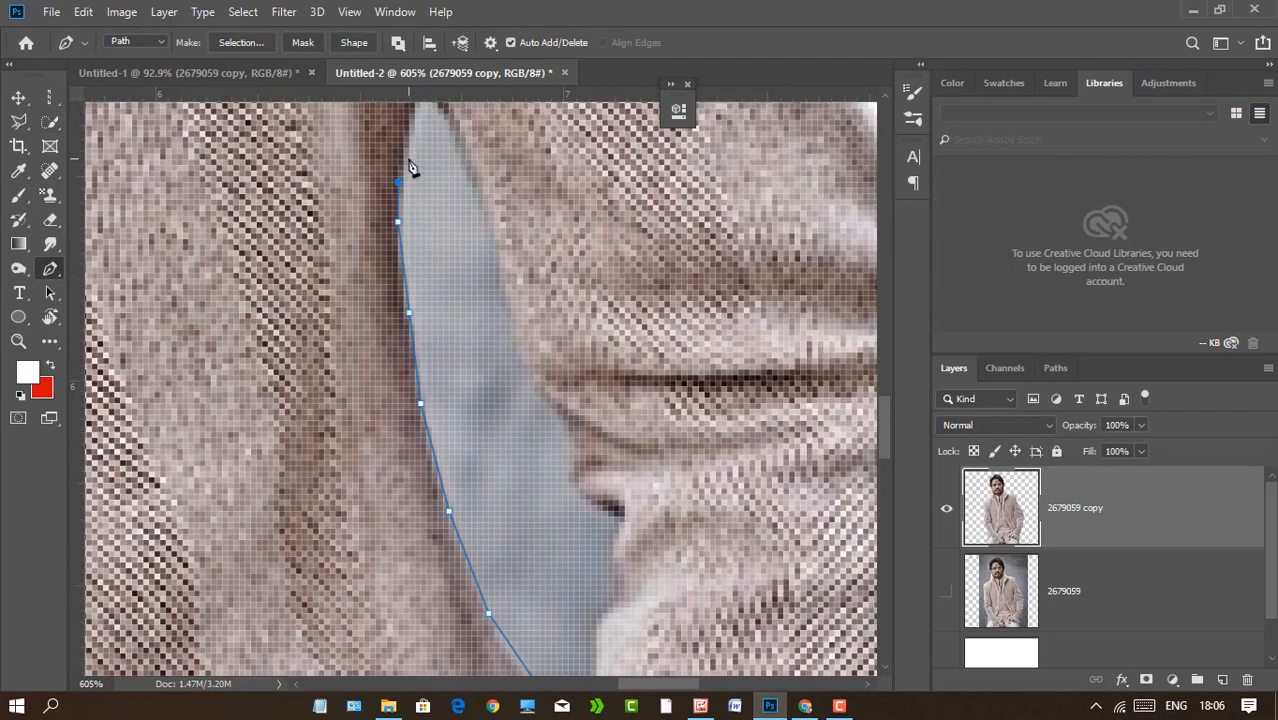
click(415, 134)
scroll(415, 134, up, 2)
click(426, 161)
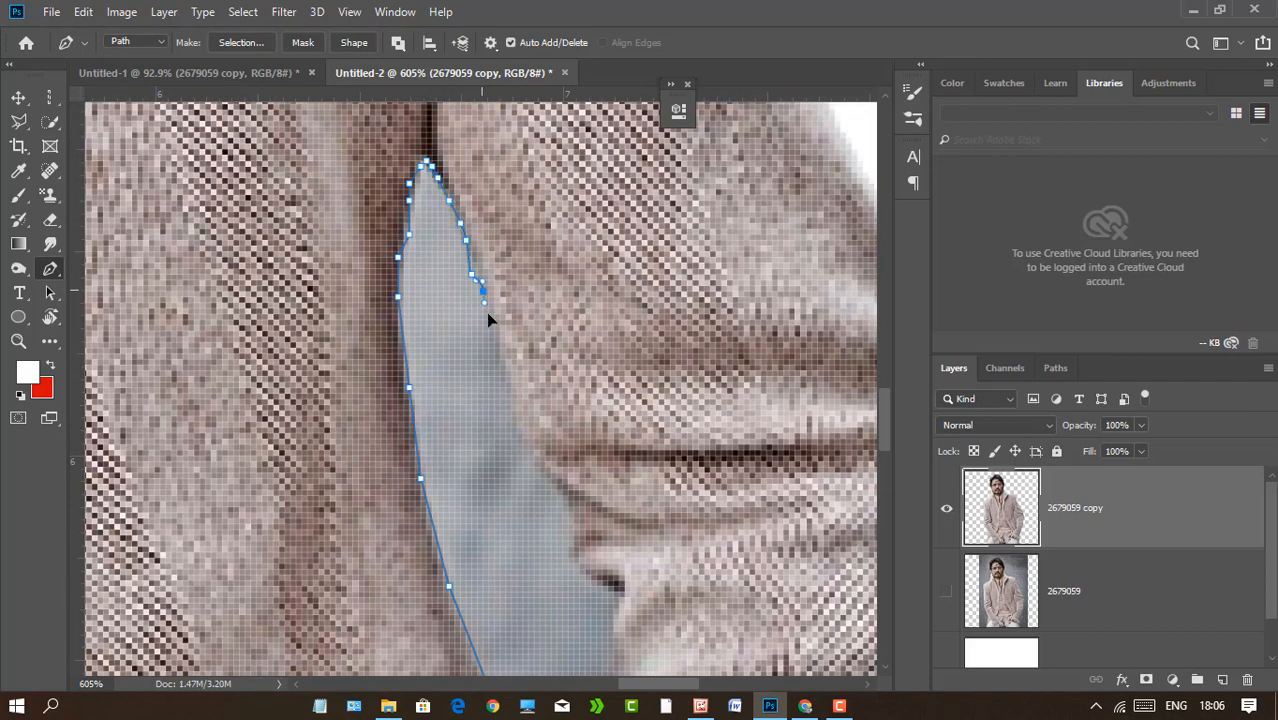
click(619, 591)
click(619, 607)
scroll(613, 638, down, 2)
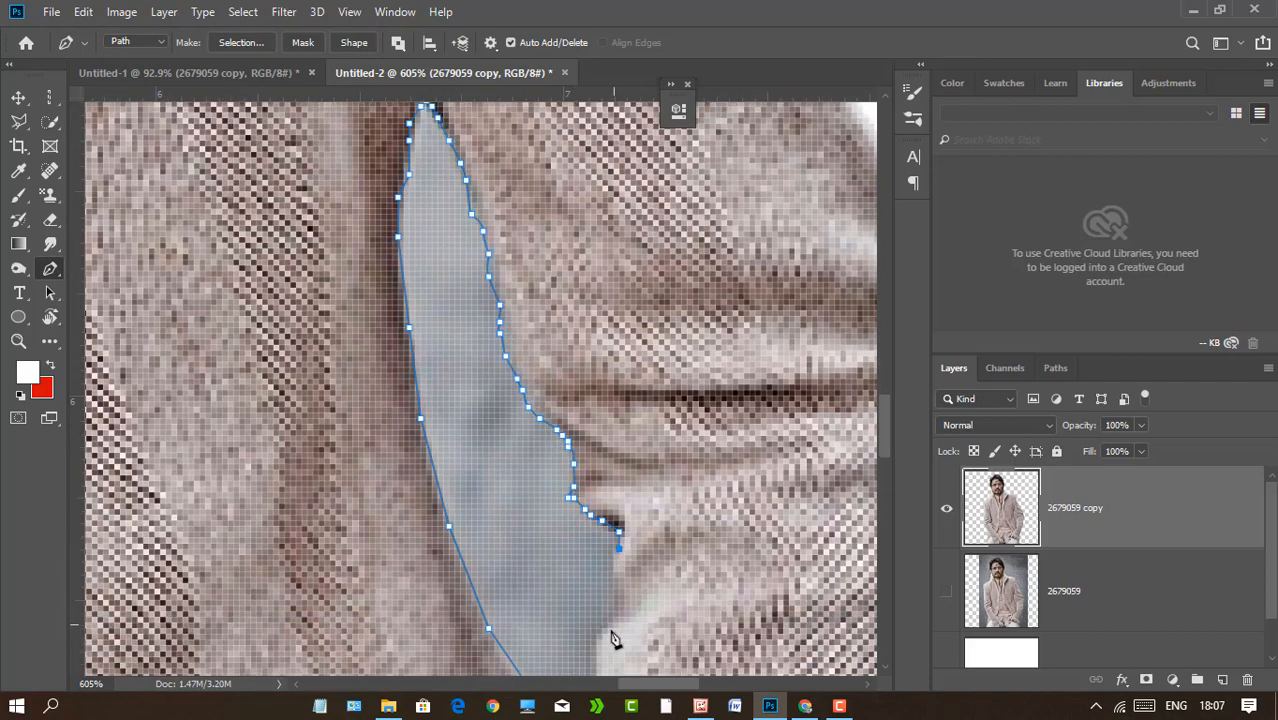
click(619, 606)
click(619, 617)
click(613, 623)
scroll(602, 634, down, 3)
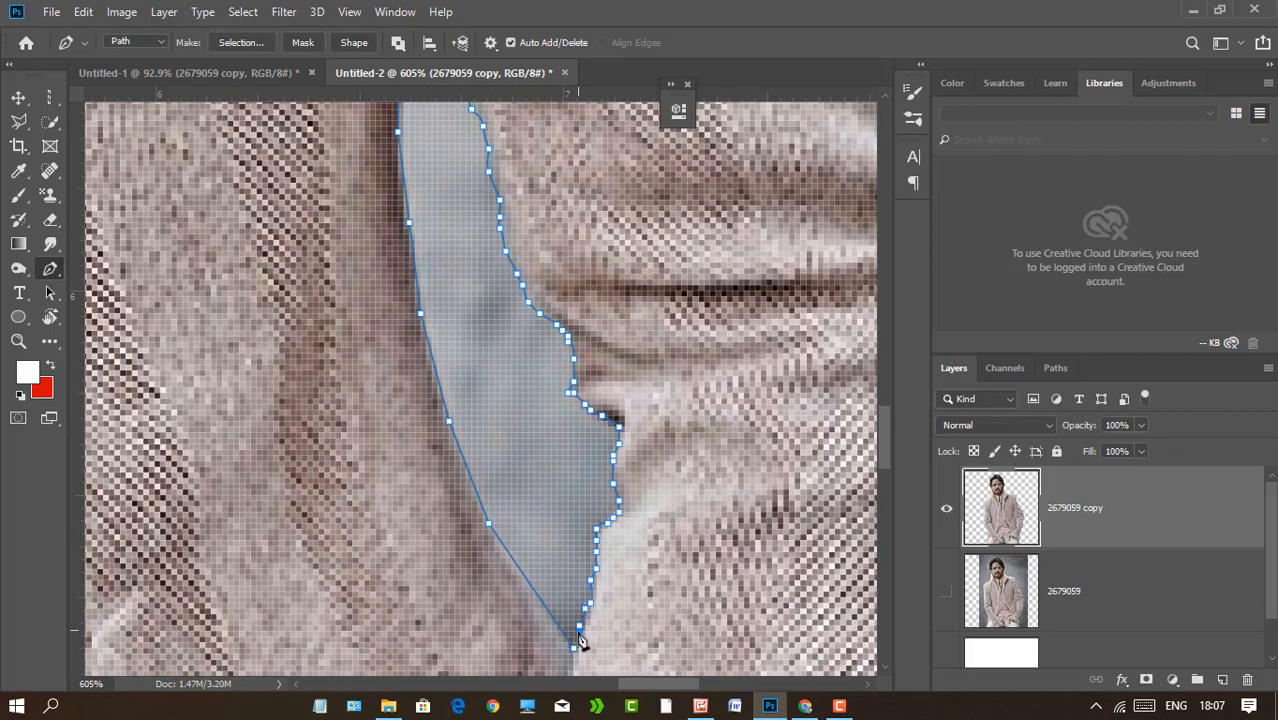
Make a 1 px feathered selection from the path and delete the grey background.
right_click(511, 364)
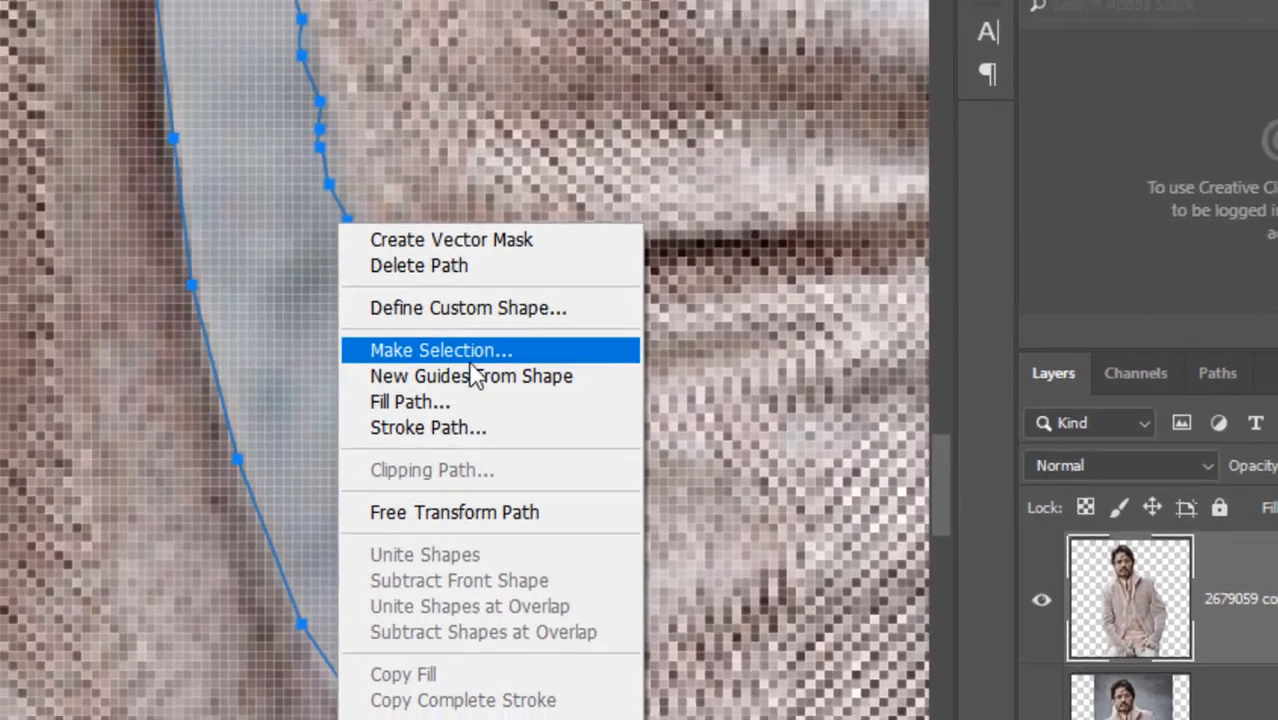
click(580, 353)
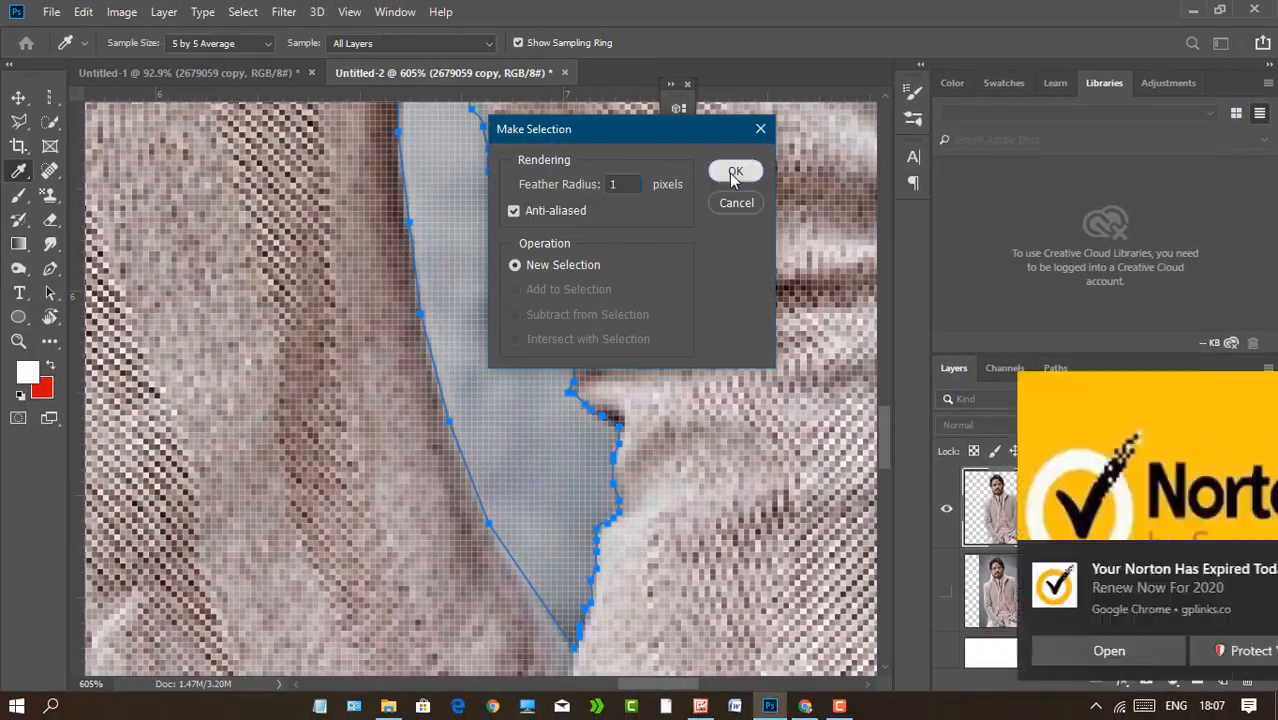
click(733, 170)
key(Delete)
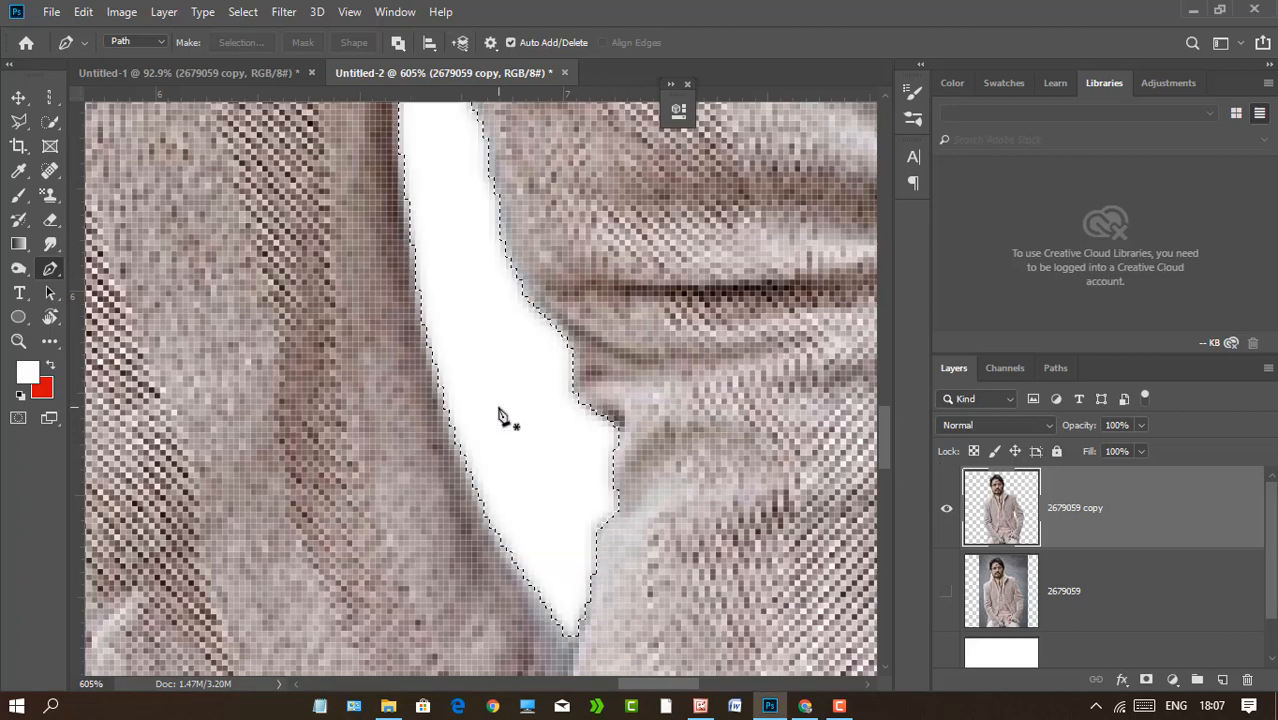
Turn the traced gap path into a feather-1 selection and delete the dark background.
scroll(532, 347, down, 15)
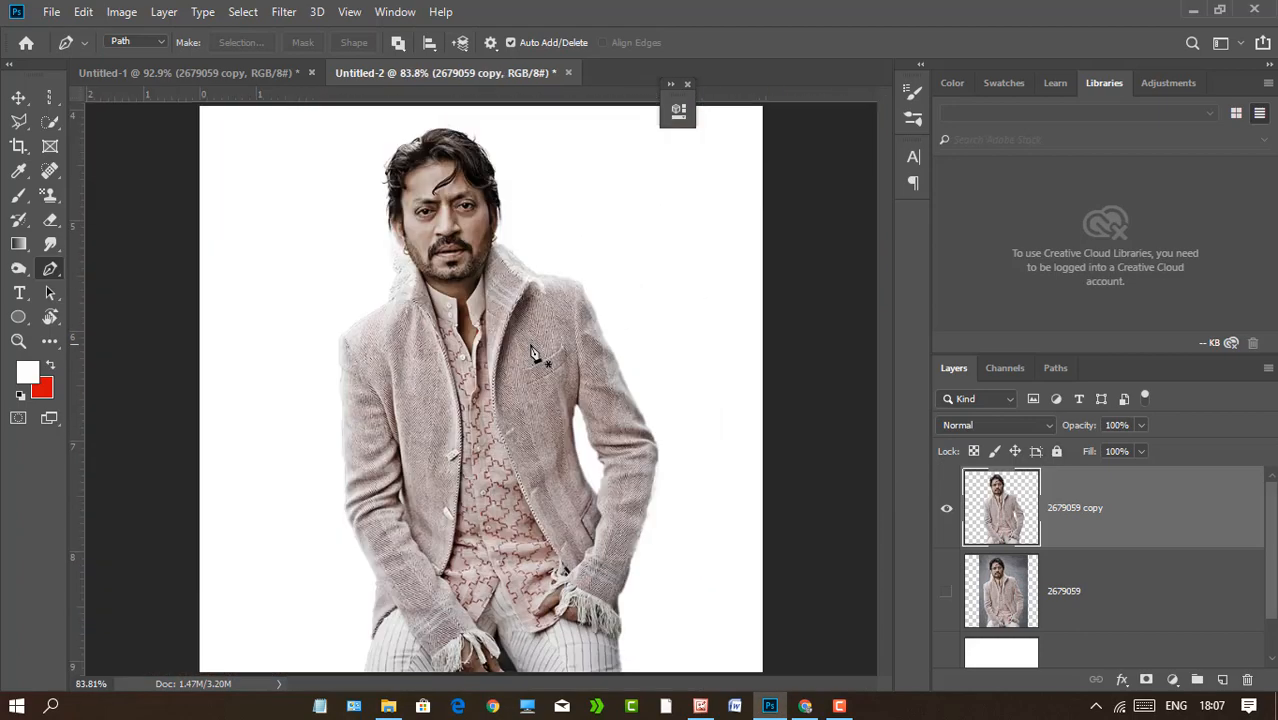
scroll(517, 431, up, 6)
scroll(521, 617, up, 5)
scroll(578, 590, down, 4)
scroll(580, 590, down, 3)
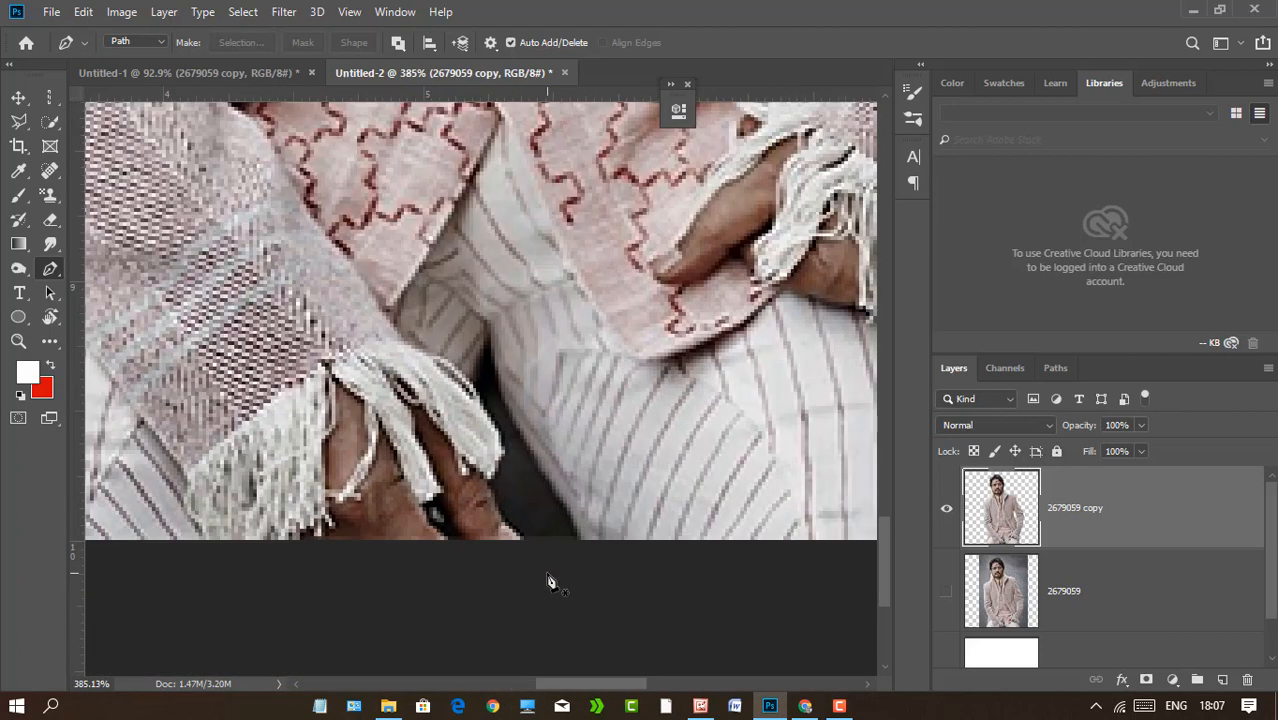
scroll(555, 580, up, 5)
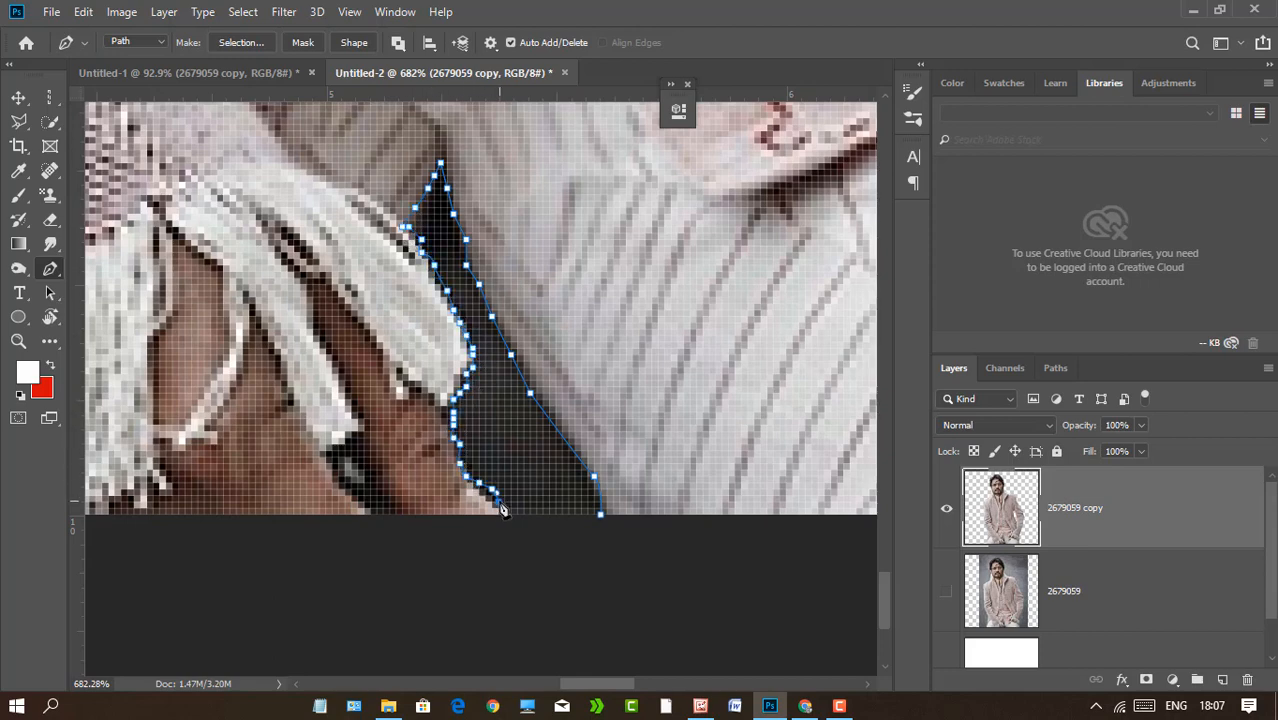
right_click(564, 479)
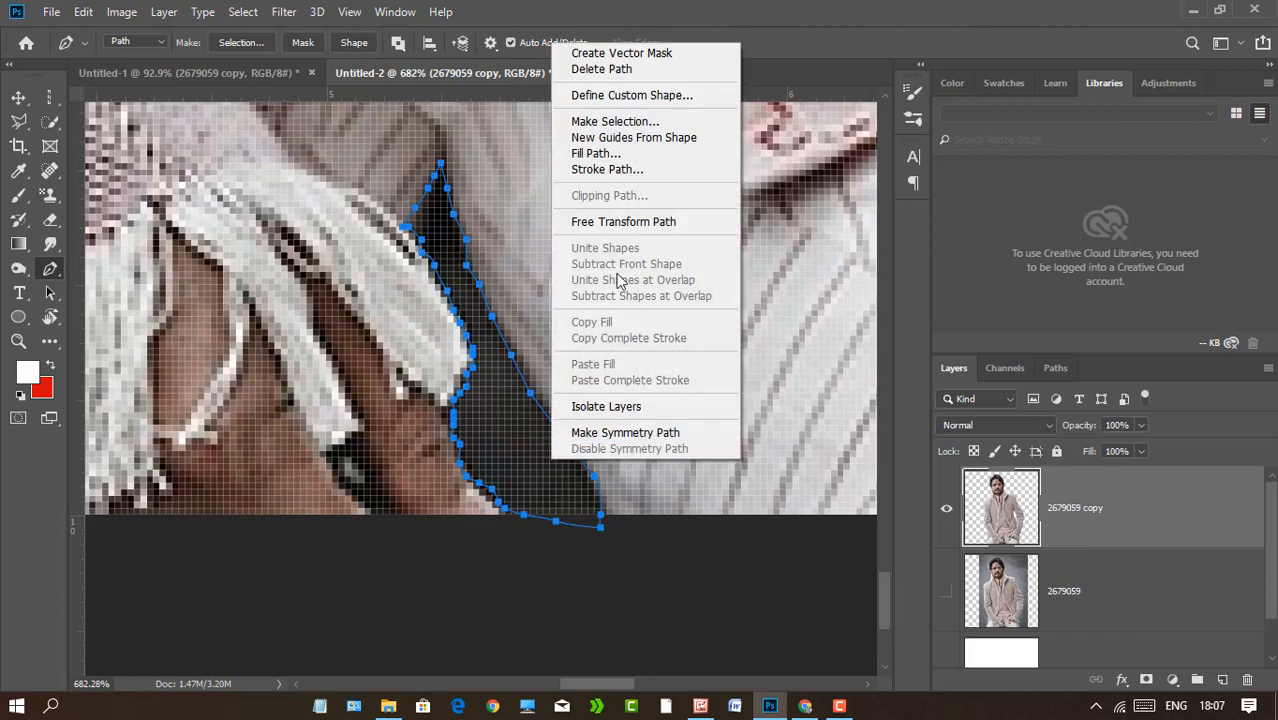
click(610, 118)
click(735, 174)
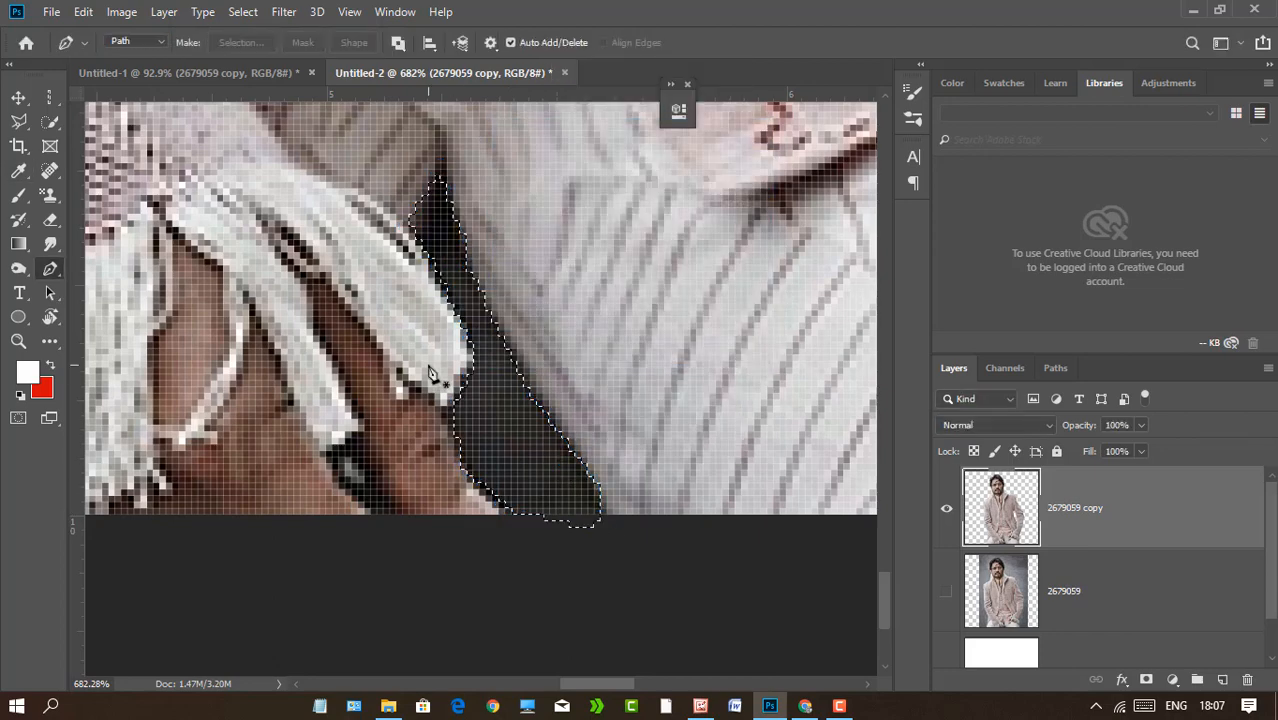
key(Delete)
Make a selection from the small traced path beside the fingers.
scroll(325, 545, up, 3)
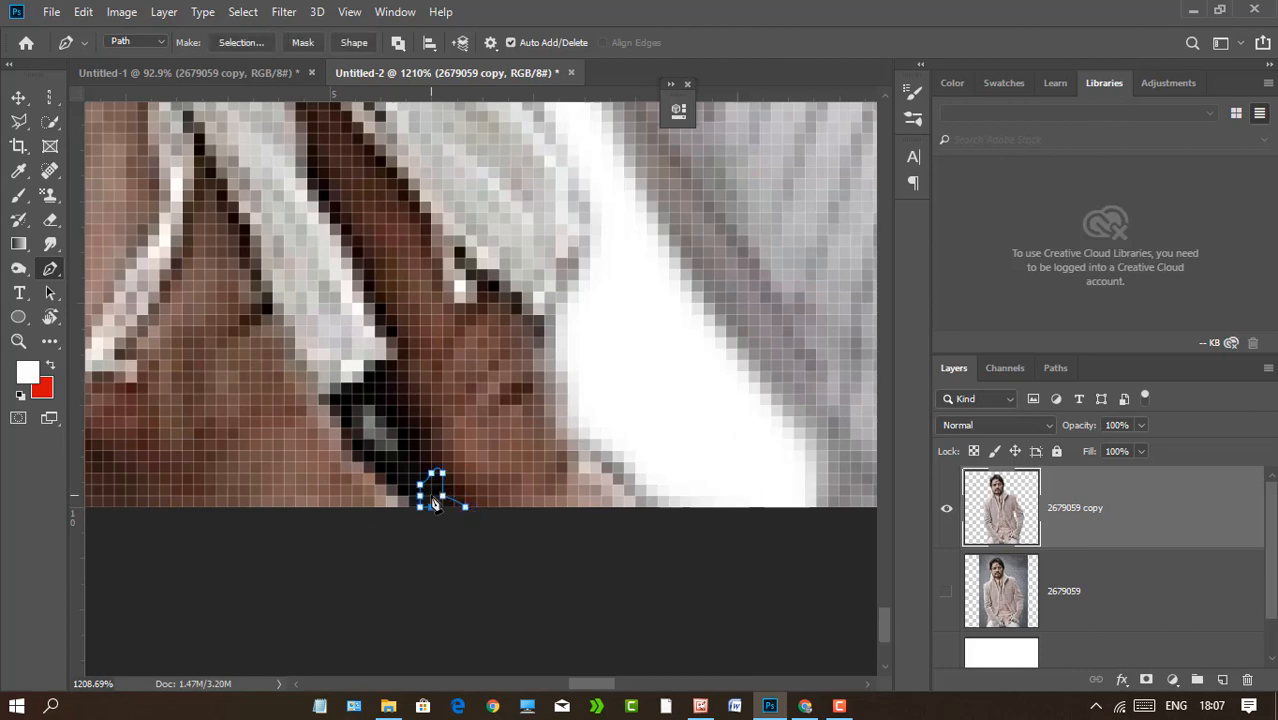
right_click(431, 497)
click(432, 511)
right_click(434, 520)
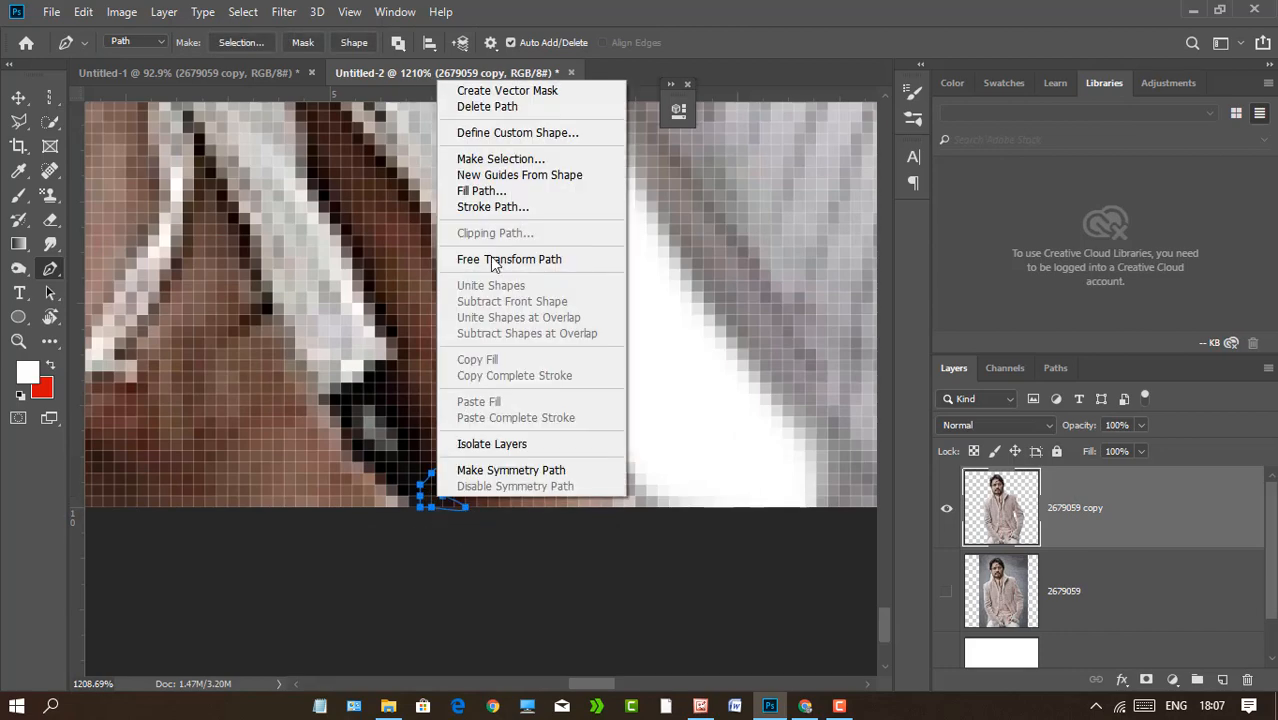
click(482, 159)
key(Return)
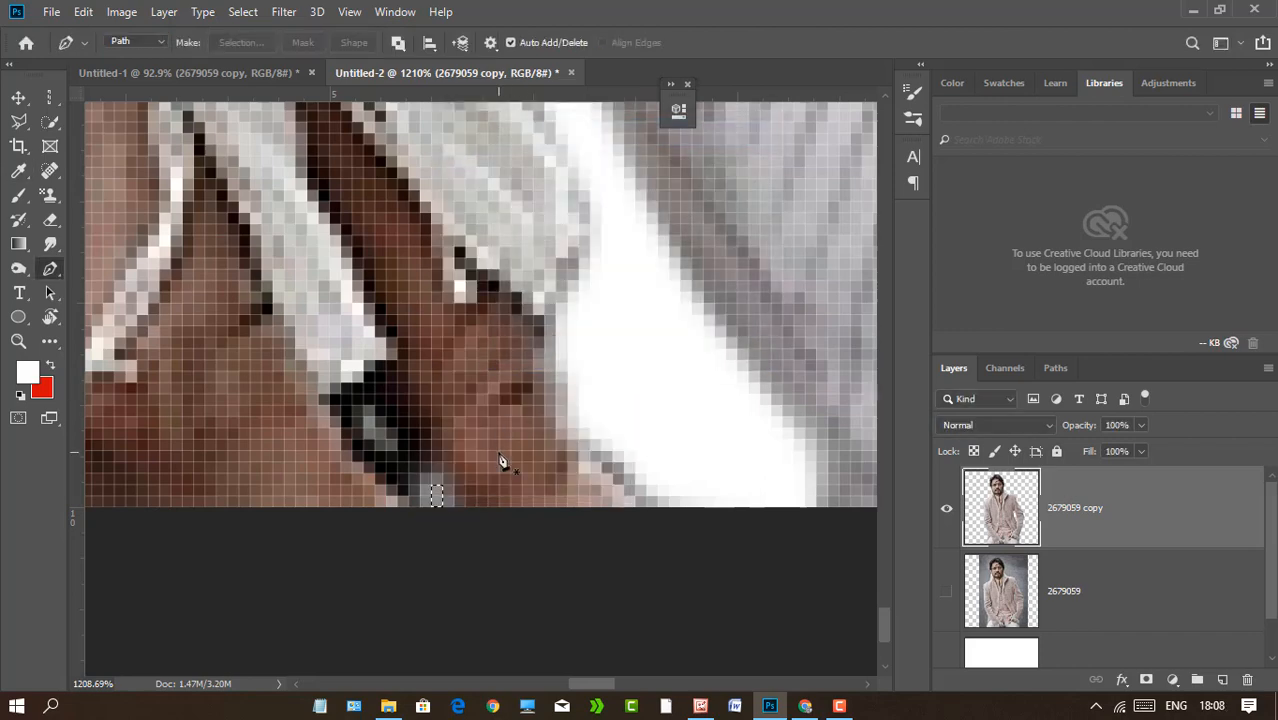
scroll(502, 462, down, 10)
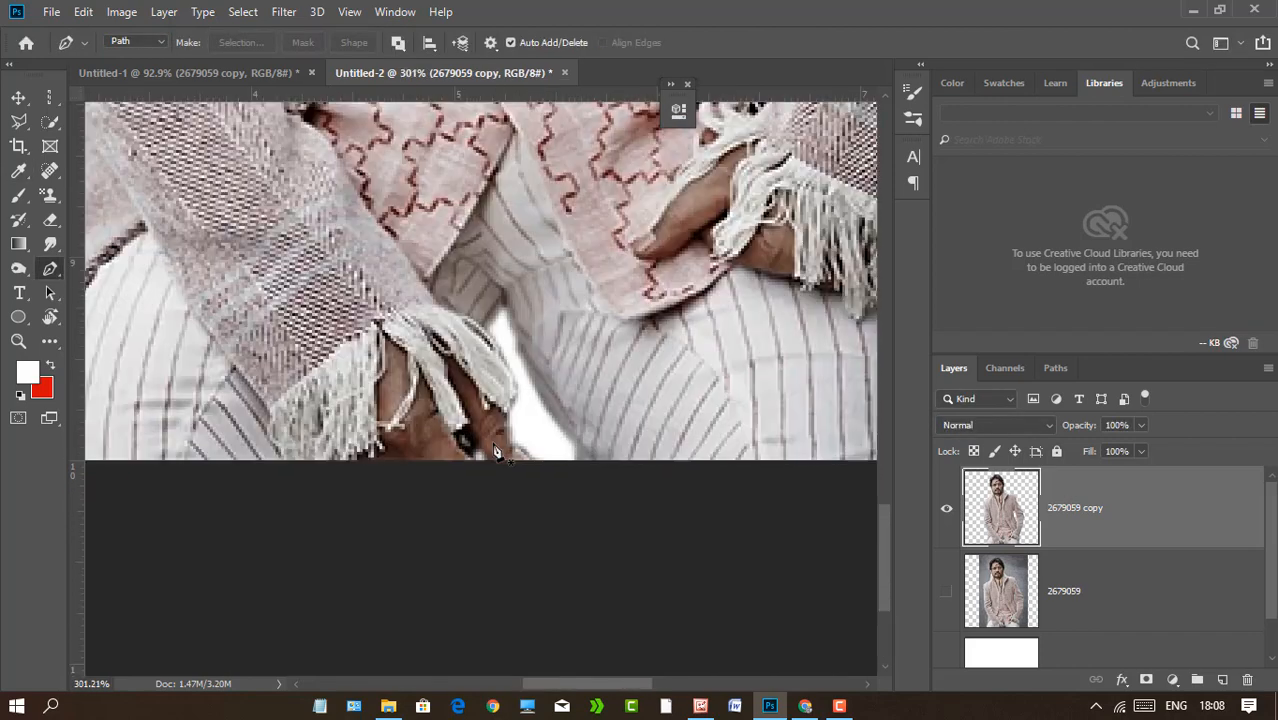
scroll(596, 316, down, 3)
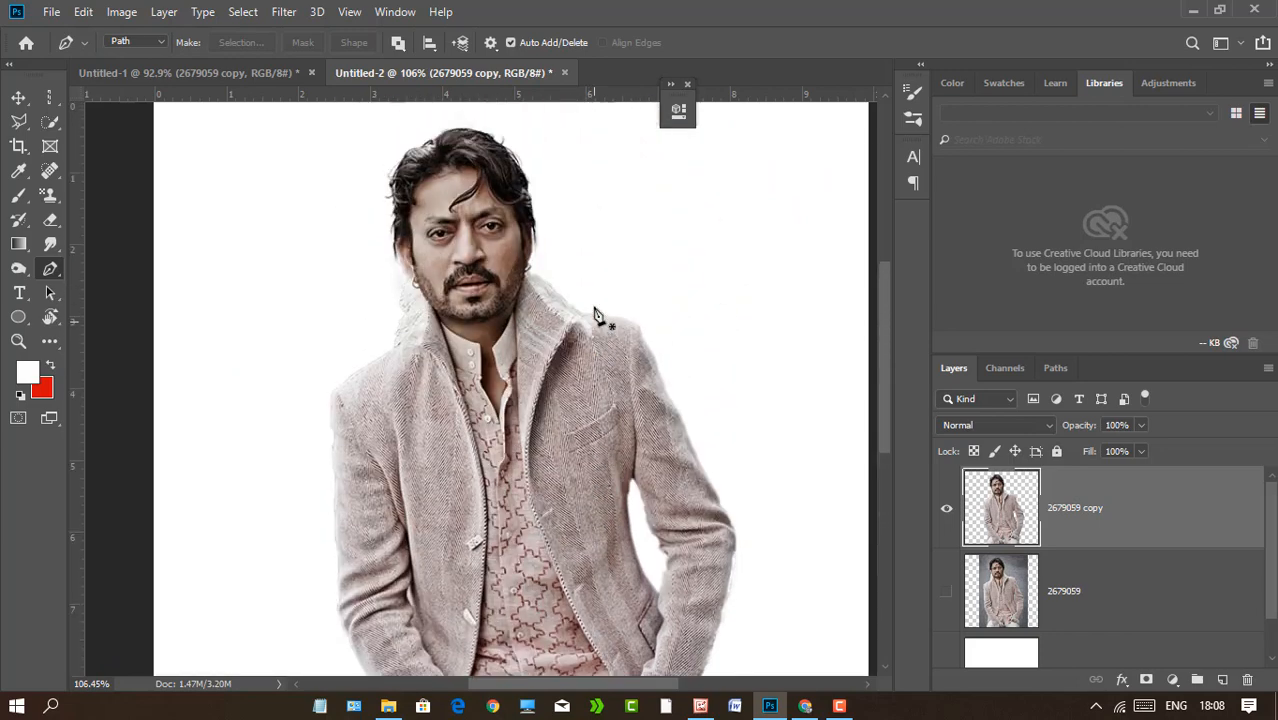
Delete layer 2679059, duplicate the cutout, rename the lower copy Liquify, and start Filter > Liquify.
click(1009, 592)
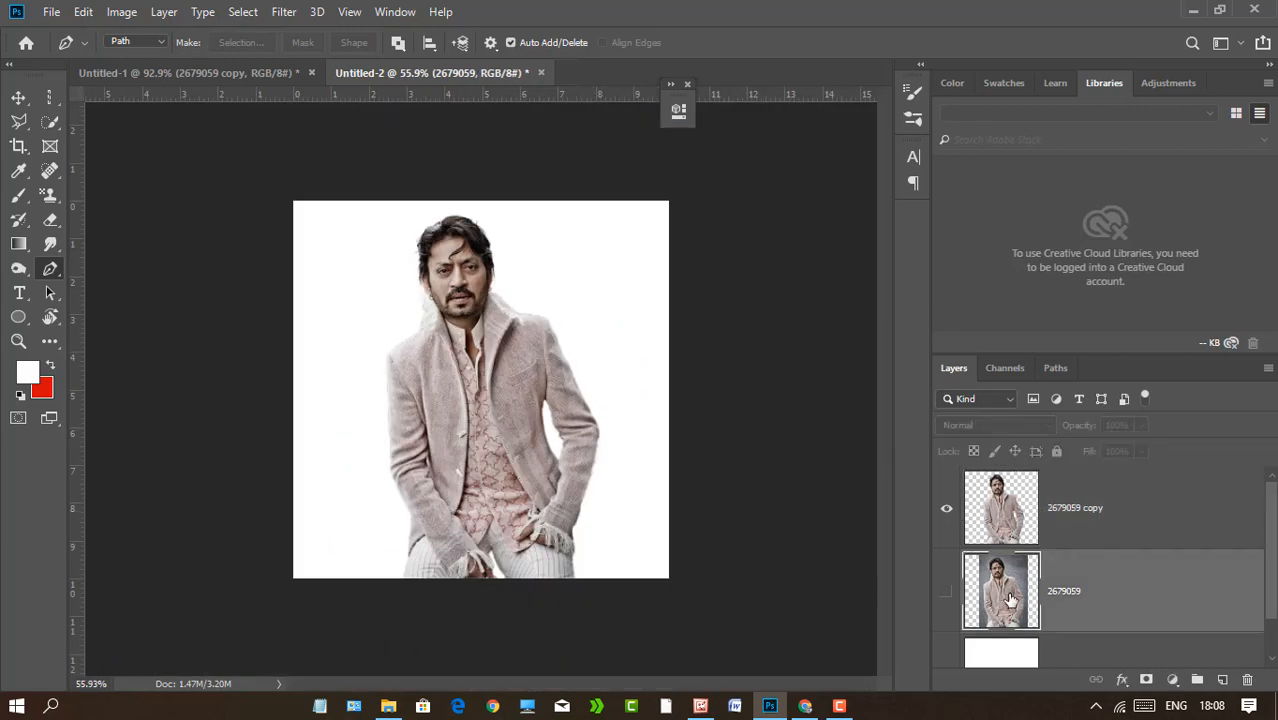
key(Delete)
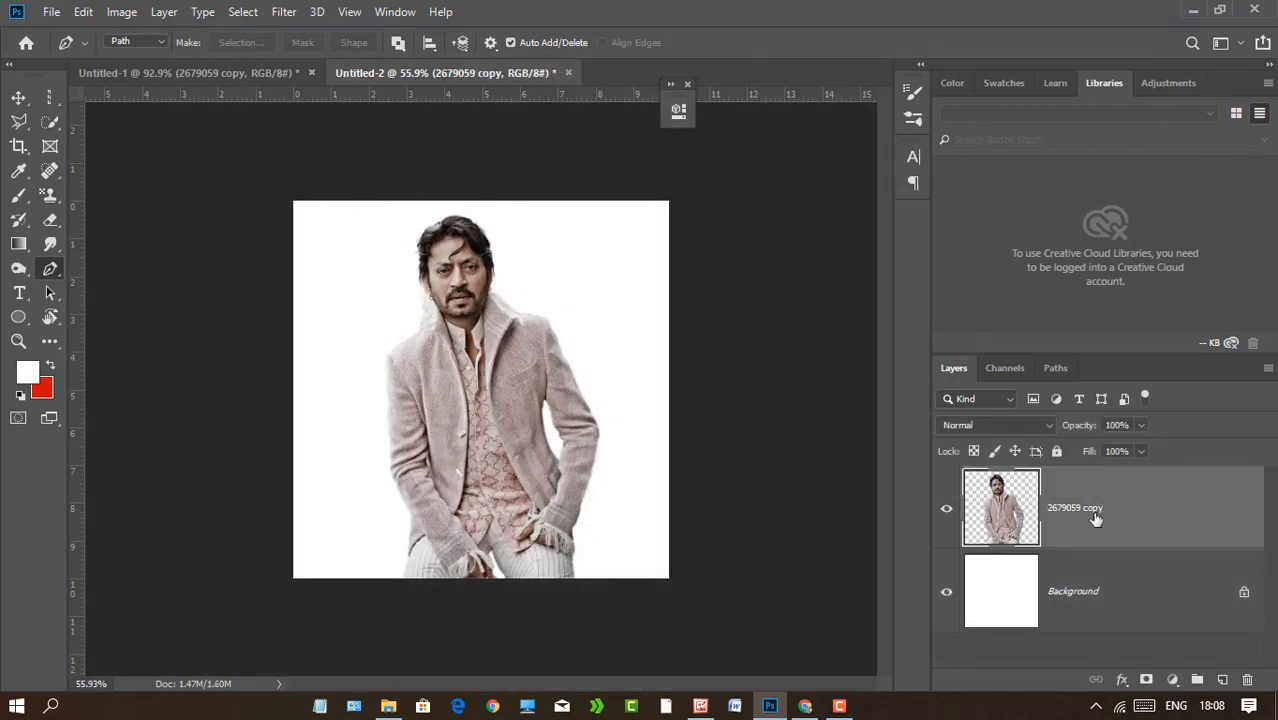
key(ctrl+j)
double_click(1079, 598)
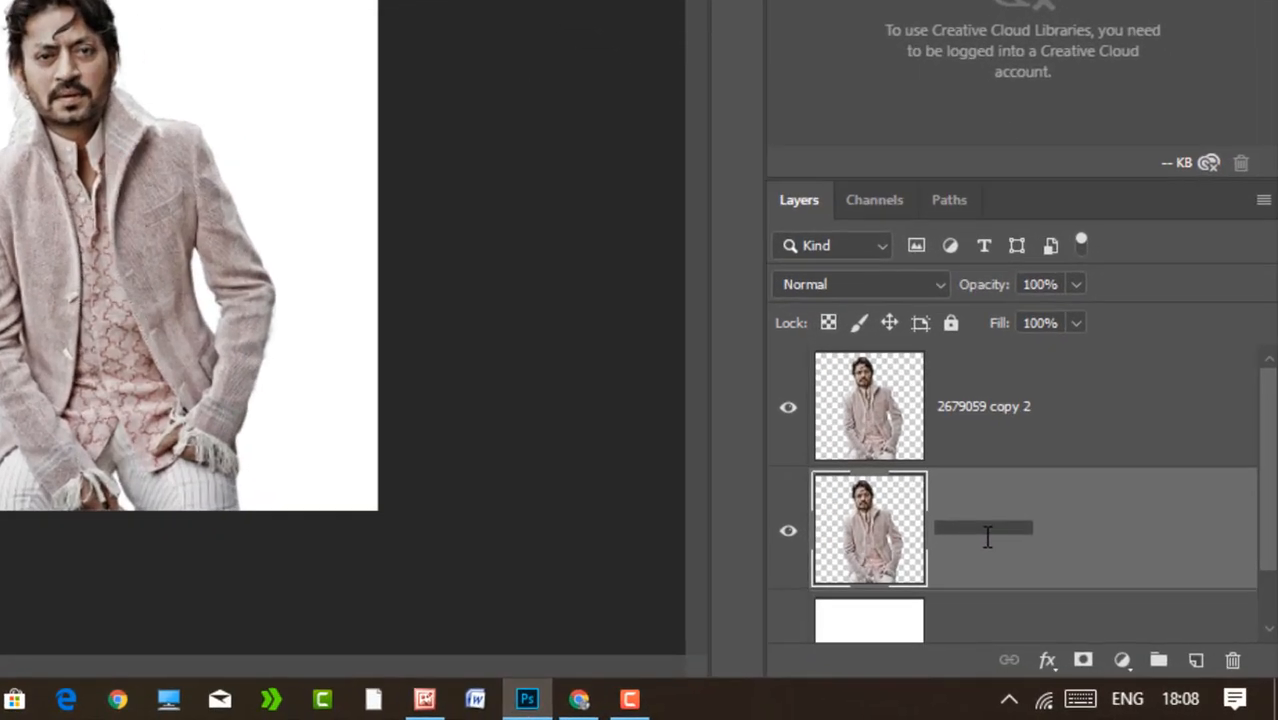
text(Liquify)
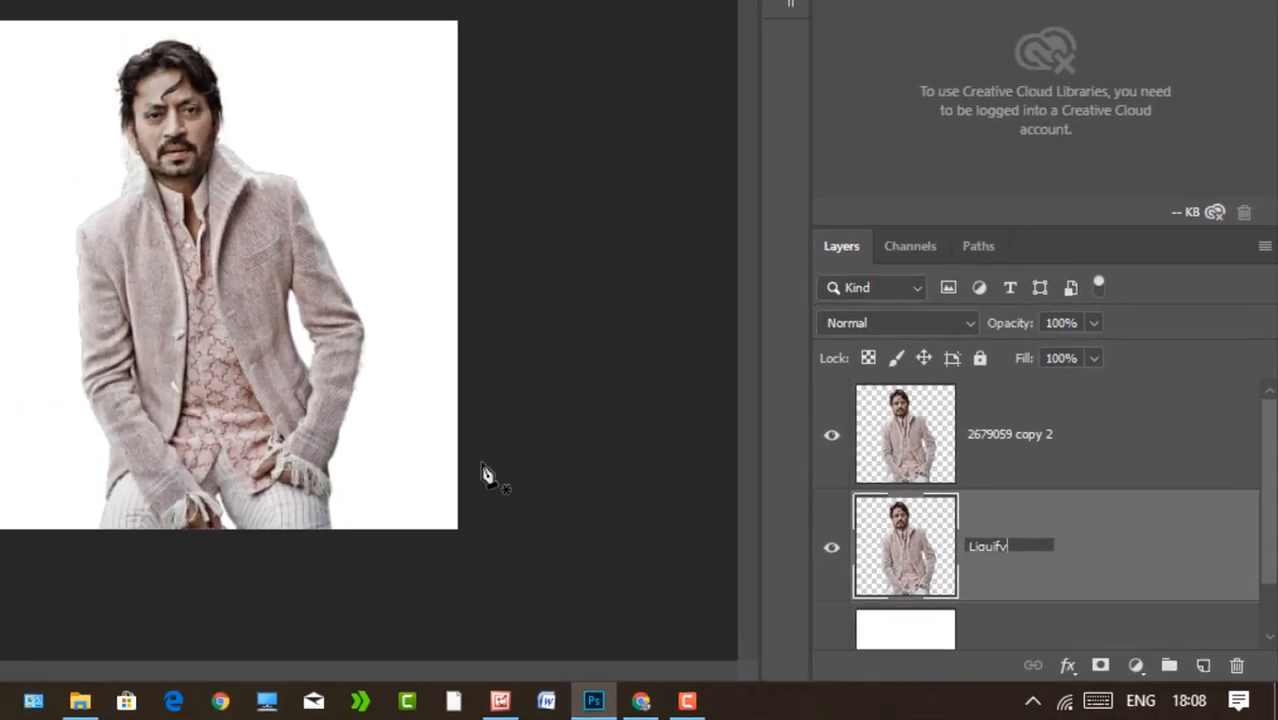
key(Return)
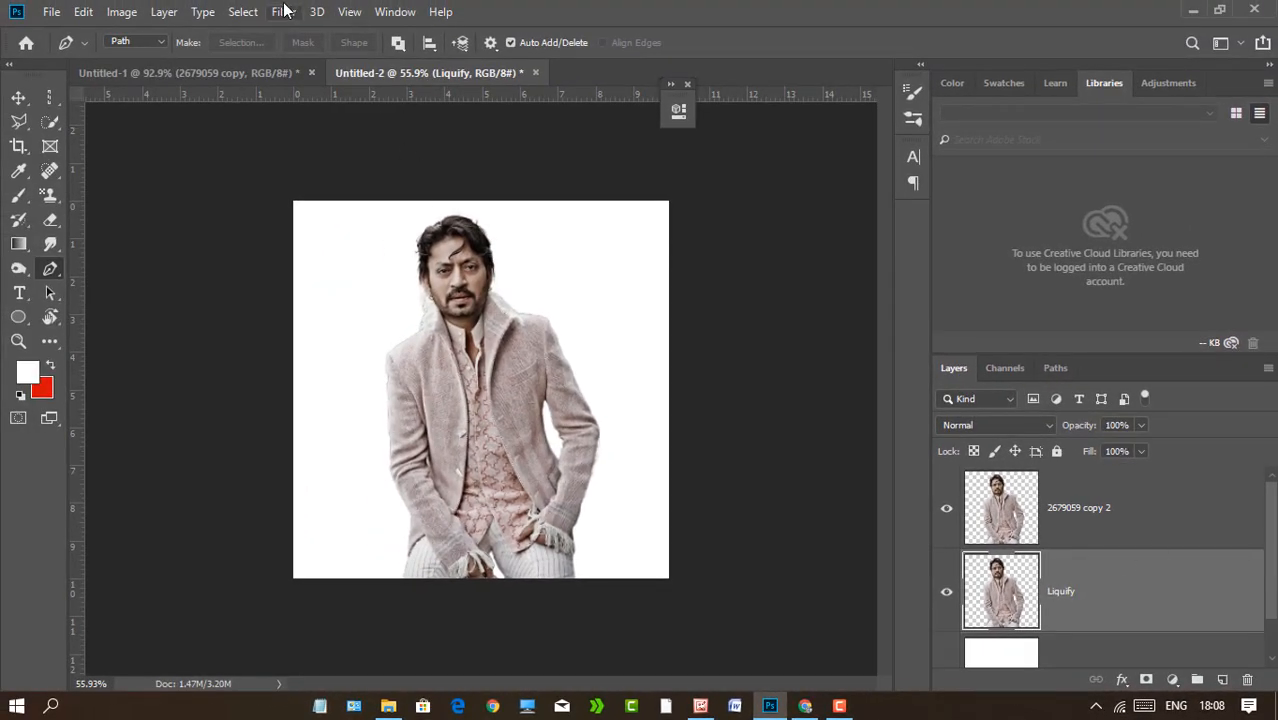
click(284, 11)
click(370, 160)
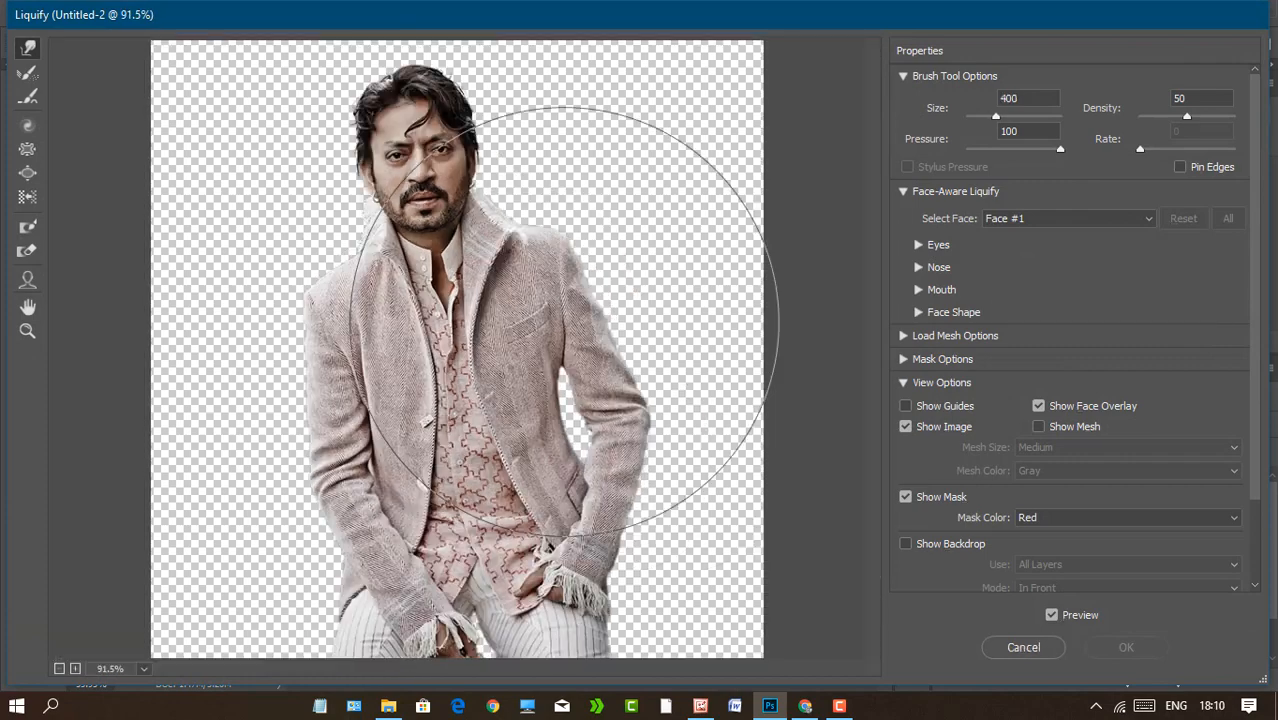
With a size 150 brush, forward-warp the head, jacket and sleeves into swirls.
key(bracketleft)
key(bracketleft)
key(bracketleft)
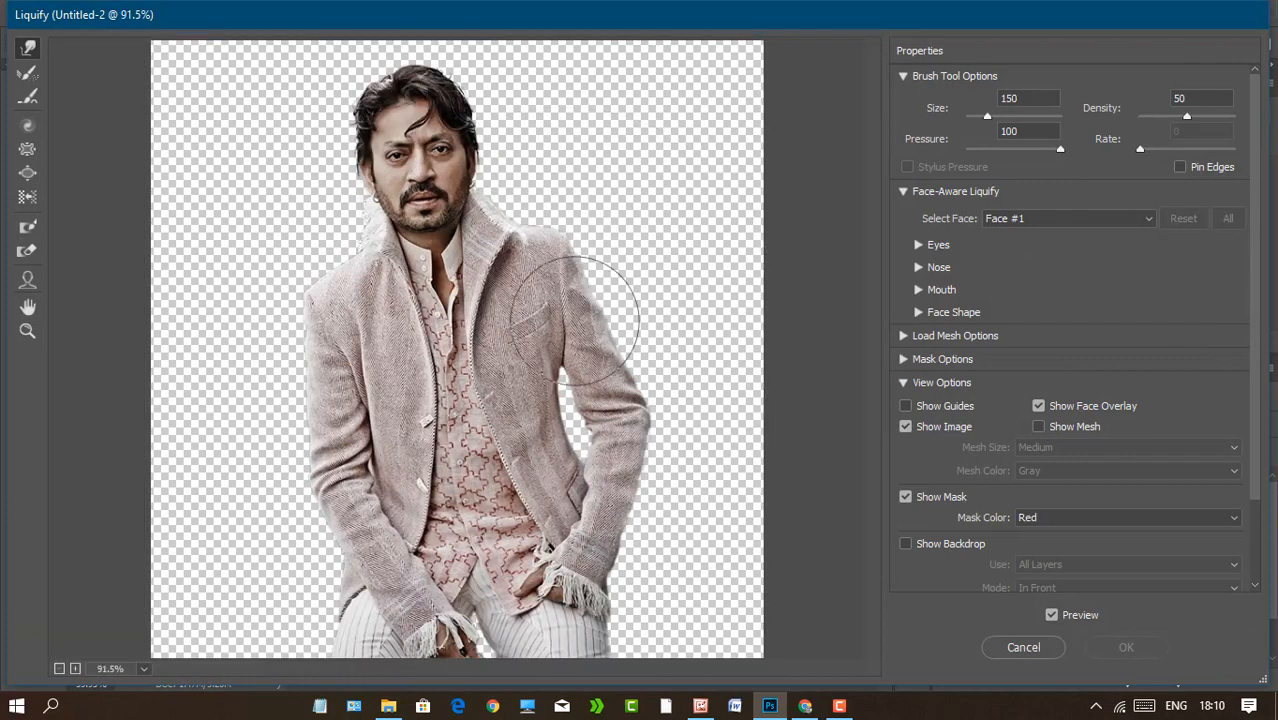
mouse_move(583, 305)
mouse_down()
mouse_move(752, 275)
mouse_move(661, 319)
mouse_move(608, 395)
mouse_move(627, 424)
mouse_move(615, 479)
mouse_move(647, 586)
mouse_move(650, 645)
mouse_up()
mouse_move(335, 610)
mouse_down()
mouse_move(185, 590)
mouse_move(190, 472)
mouse_move(155, 362)
mouse_move(165, 165)
mouse_move(128, 86)
mouse_move(160, 205)
mouse_move(285, 50)
mouse_up()
mouse_move(400, 115)
mouse_down()
mouse_move(613, 74)
mouse_move(679, 100)
mouse_move(630, 290)
mouse_move(700, 420)
mouse_move(810, 556)
mouse_move(480, 620)
mouse_move(153, 620)
mouse_move(220, 420)
mouse_move(186, 200)
mouse_up()
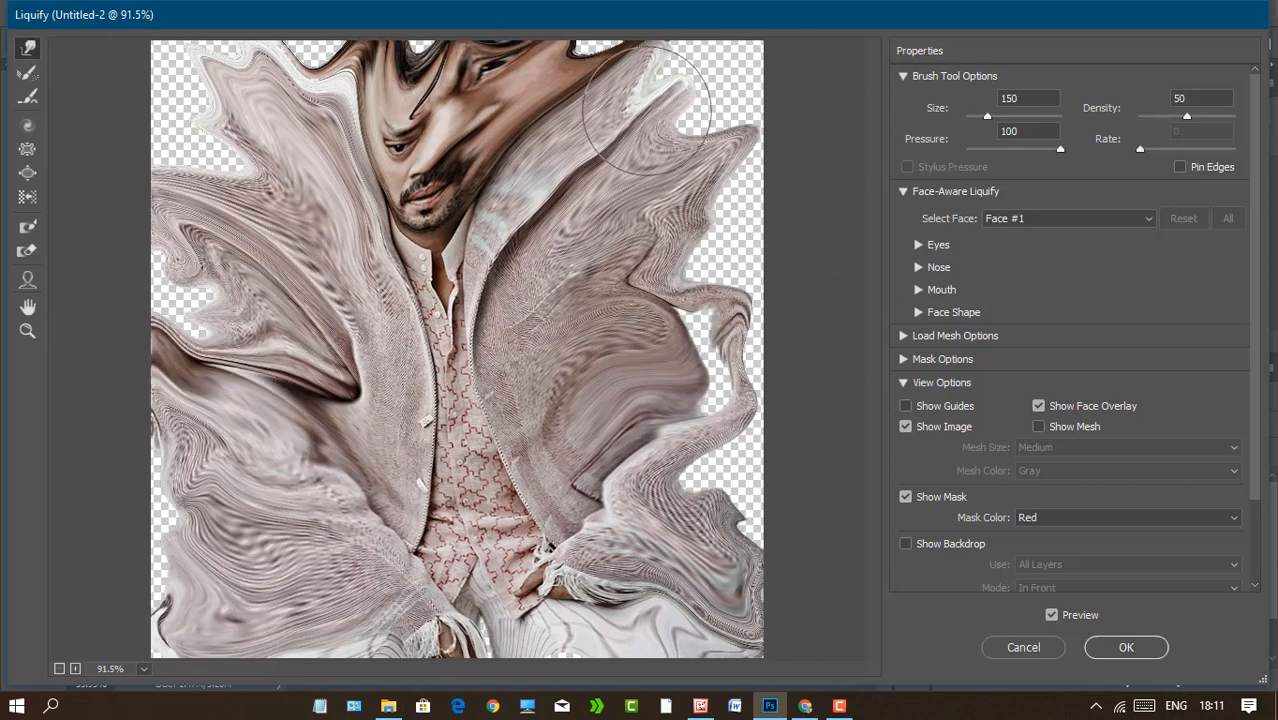
mouse_move(813, 214)
mouse_down()
mouse_move(778, 334)
mouse_move(741, 477)
mouse_up()
drag(300, 168, 188, 148)
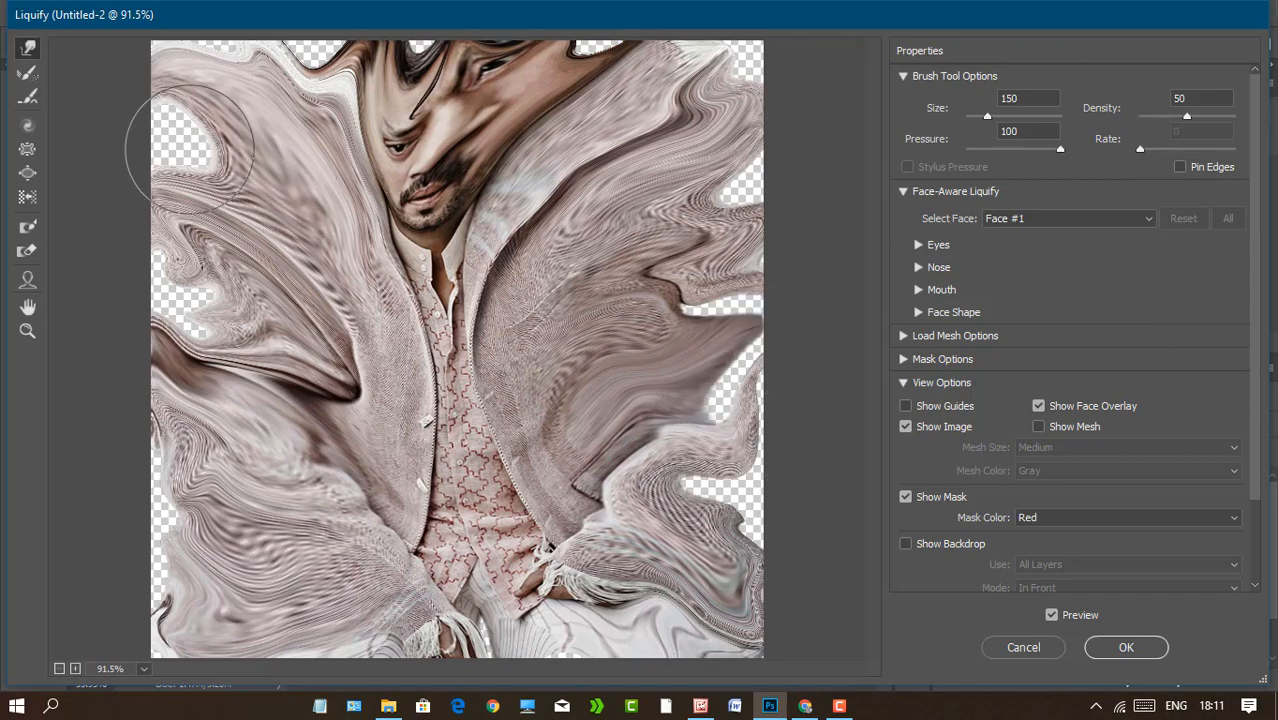
drag(218, 262, 187, 294)
drag(316, 108, 189, 156)
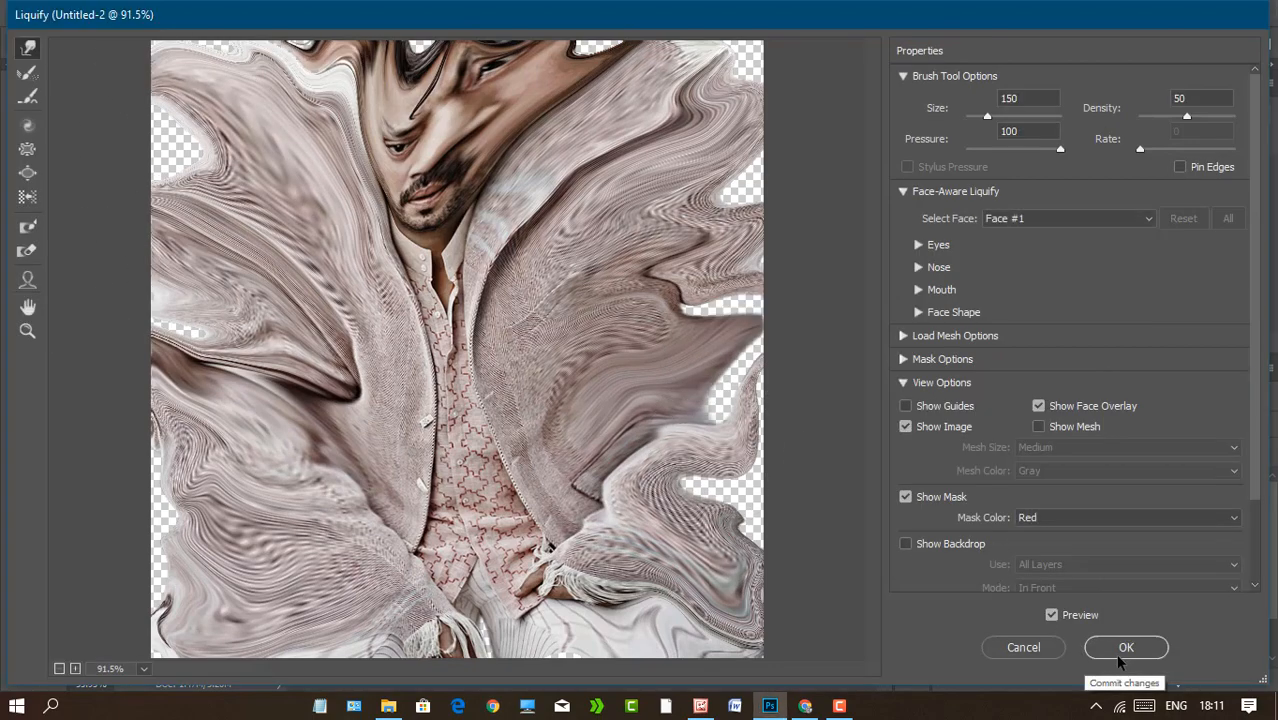
click(1126, 648)
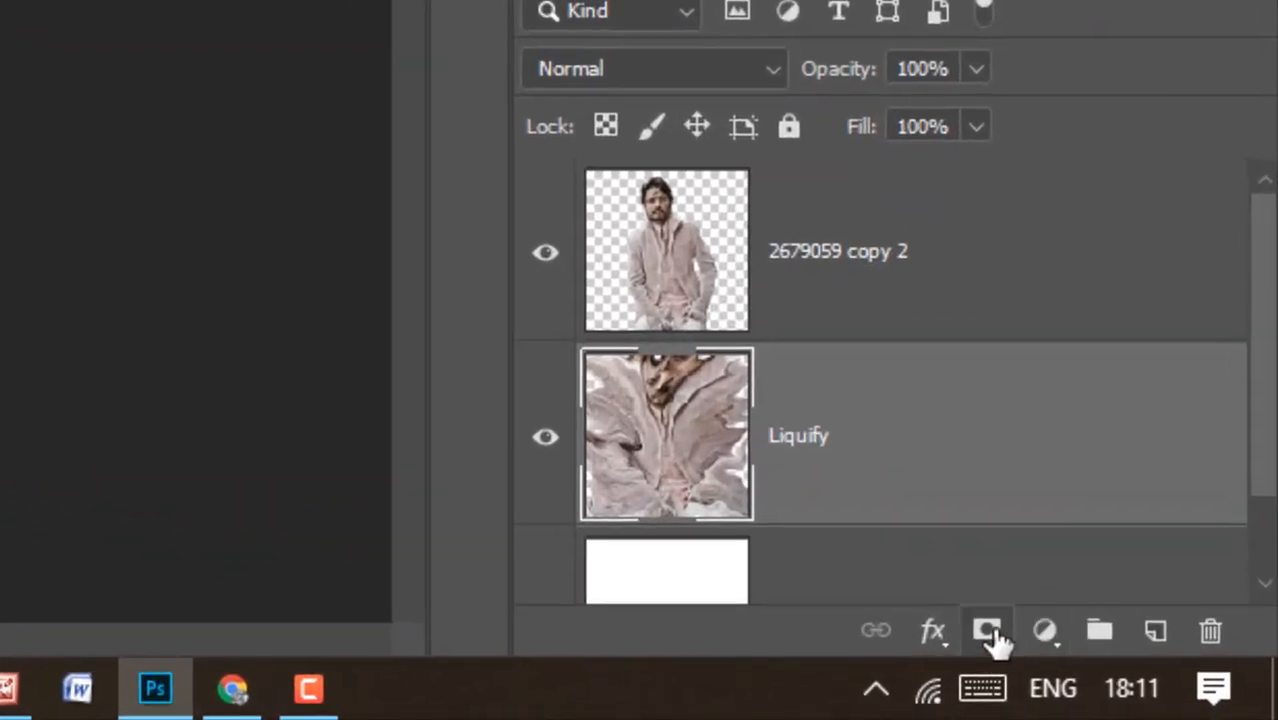
Add a black mask to the Liquify layer and a white mask to the 2679059 copy 2 layer.
alt+click(1146, 680)
click(903, 281)
click(985, 630)
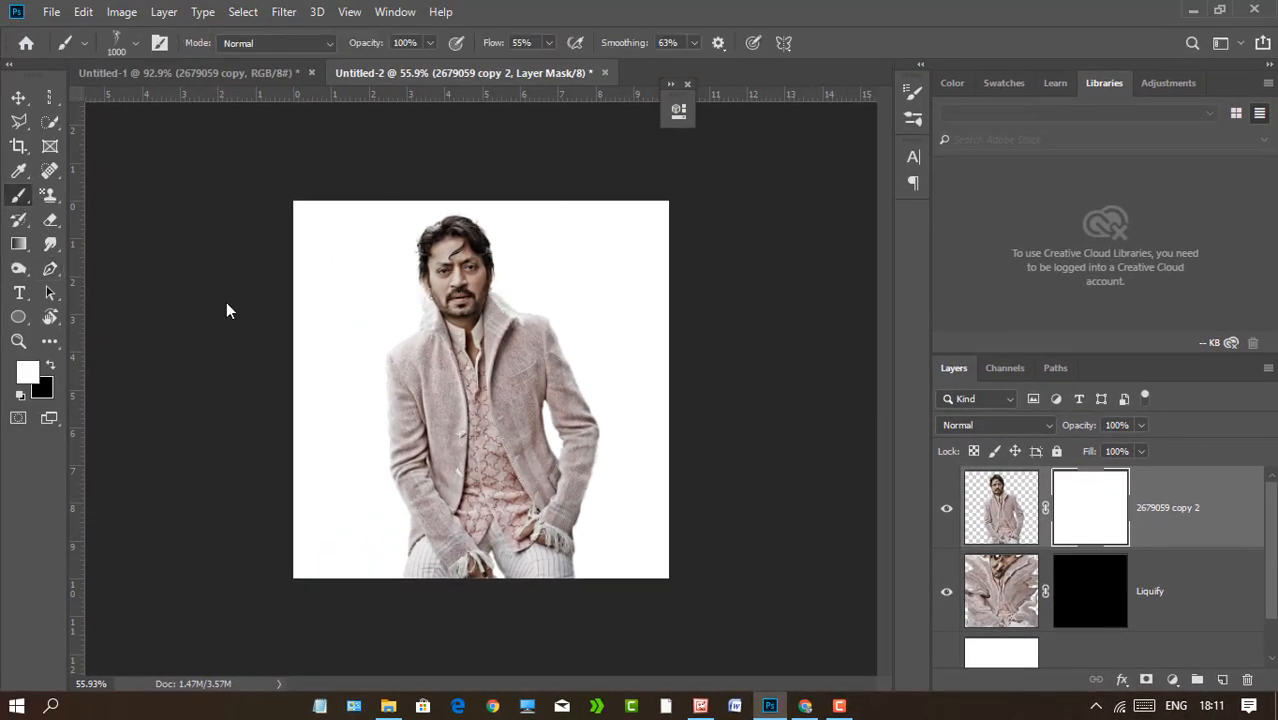
scroll(482, 428, down, 2)
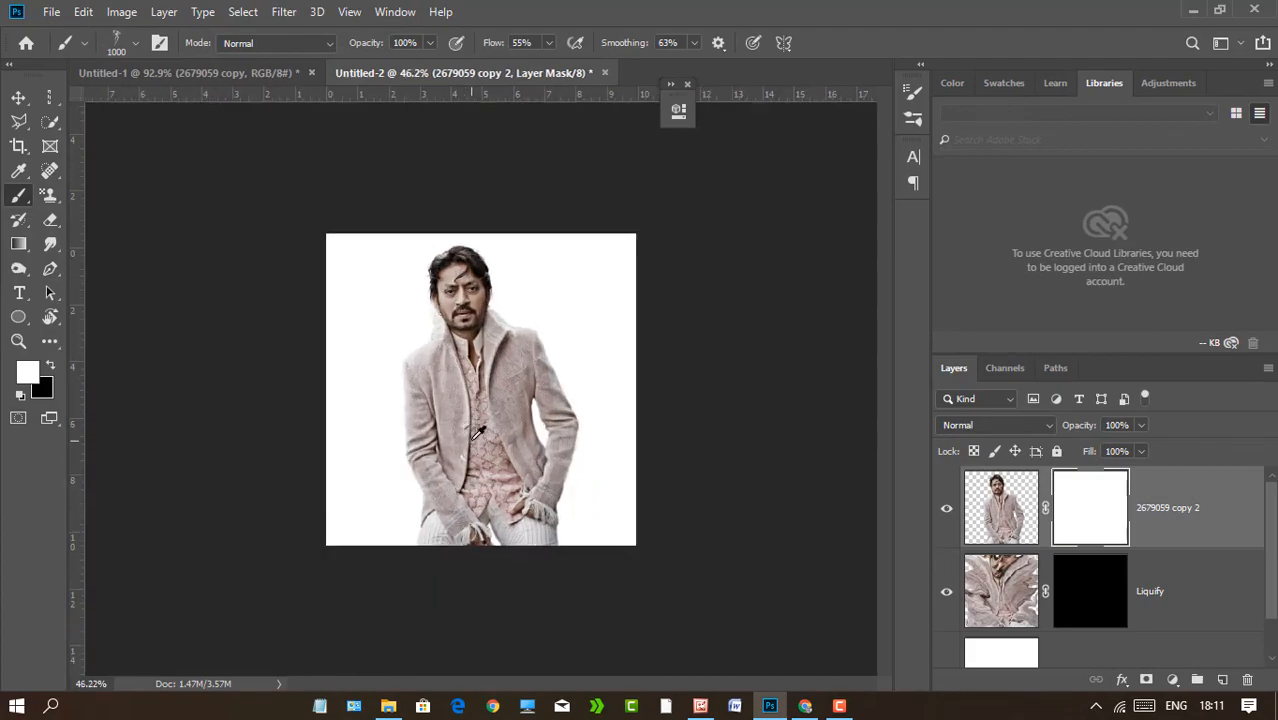
scroll(490, 428, up, 5)
Pick a 700 px sampled smoke brush and paint black smoke into the lower-left mask.
right_click(511, 467)
click(692, 447)
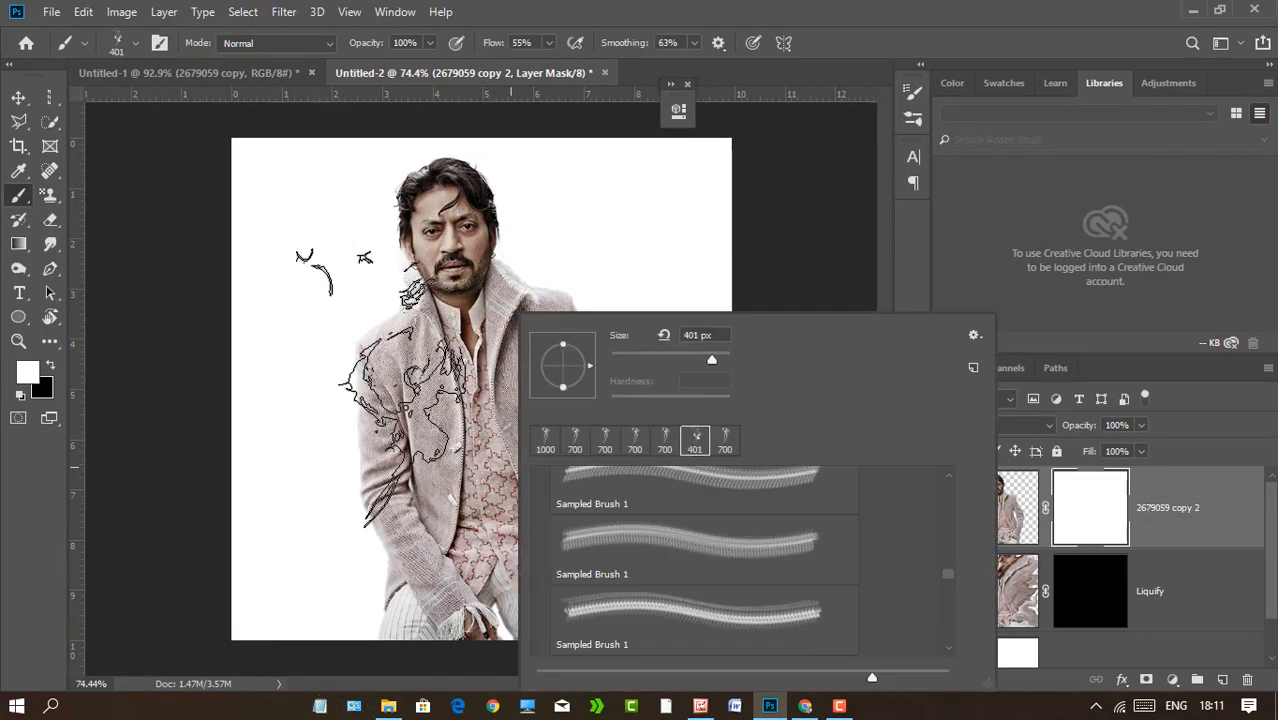
click(665, 444)
click(575, 442)
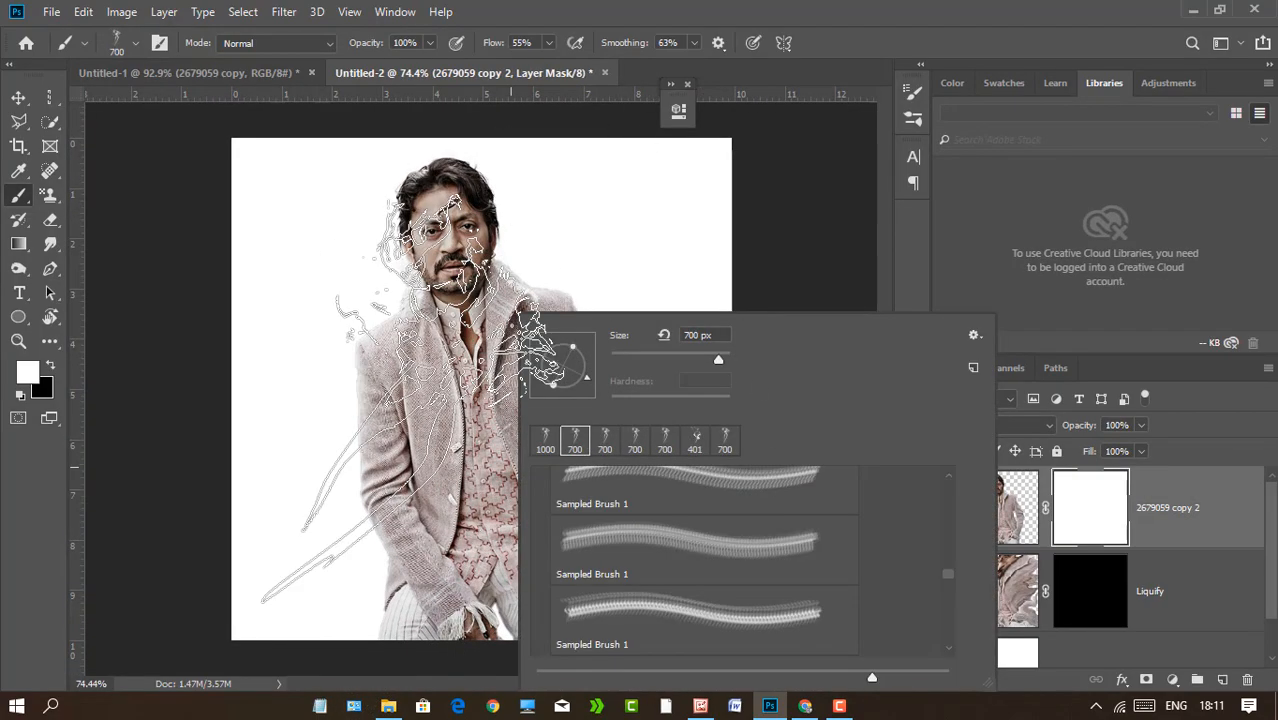
click(604, 442)
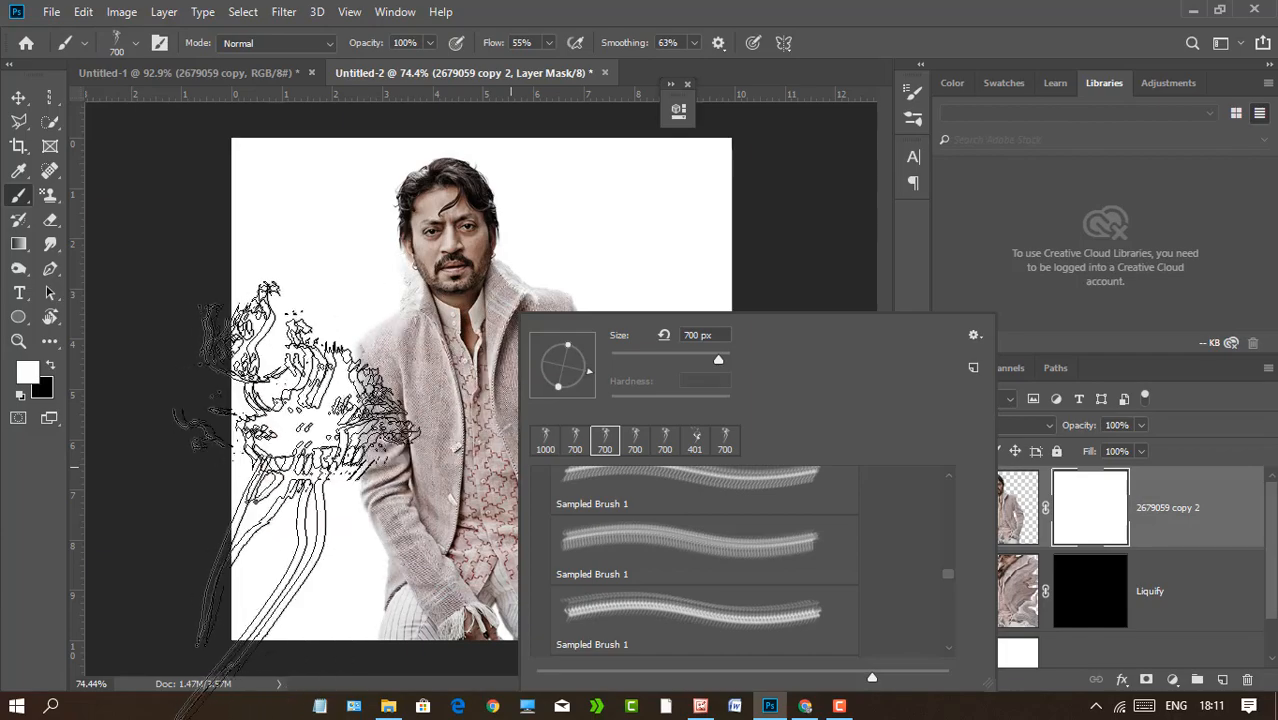
click(49, 366)
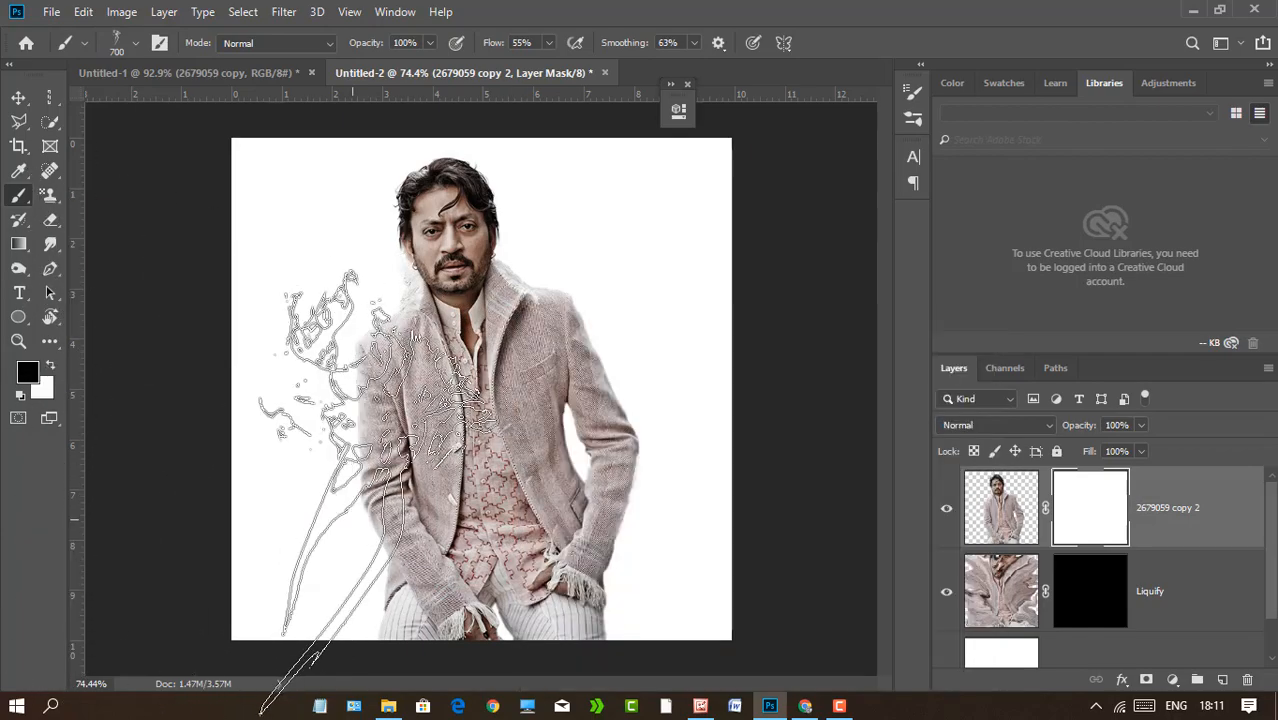
click(403, 515)
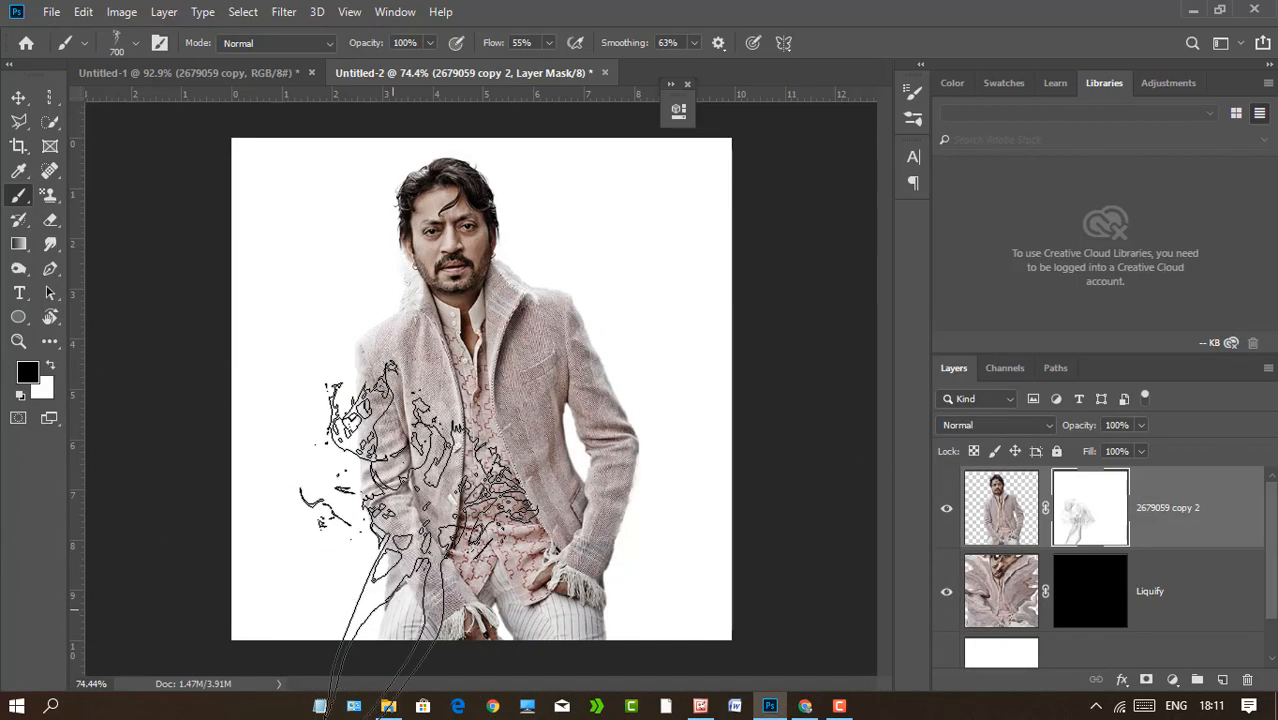
click(391, 505)
Dab various smoke brushes to dissolve the lower figure into smoke.
right_click(588, 497)
click(586, 381)
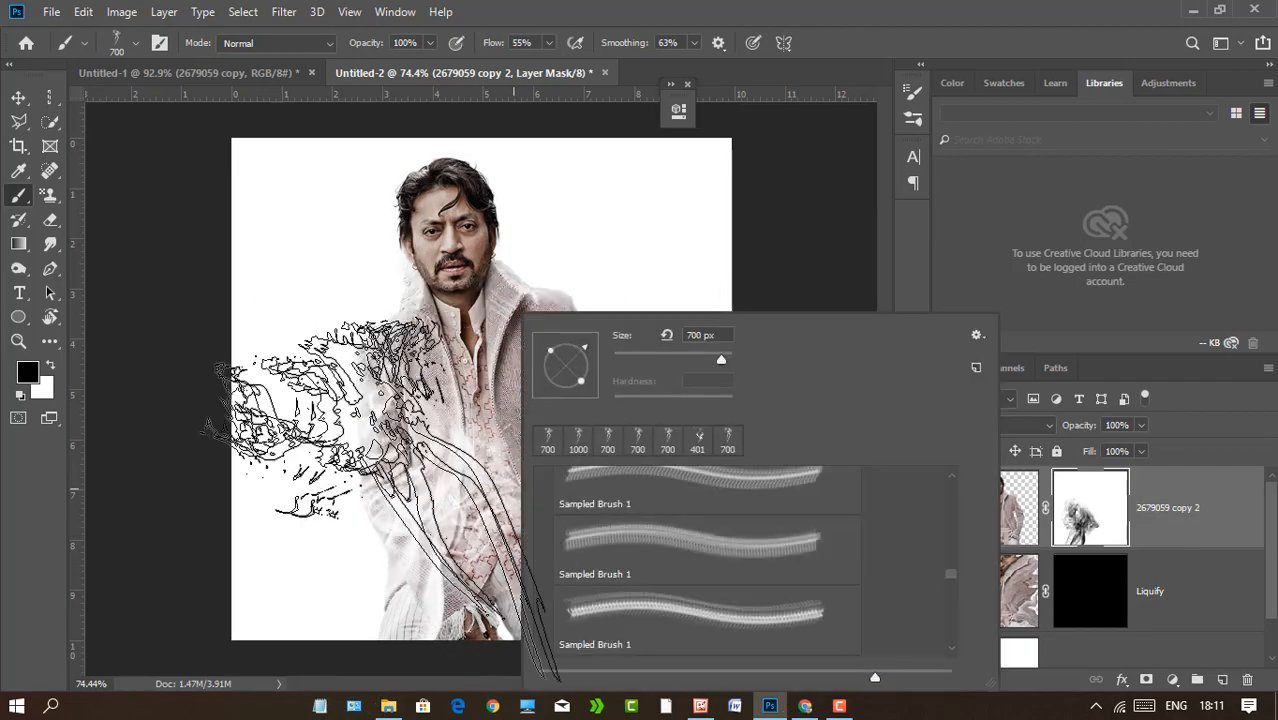
click(448, 535)
click(598, 532)
click(607, 536)
click(616, 630)
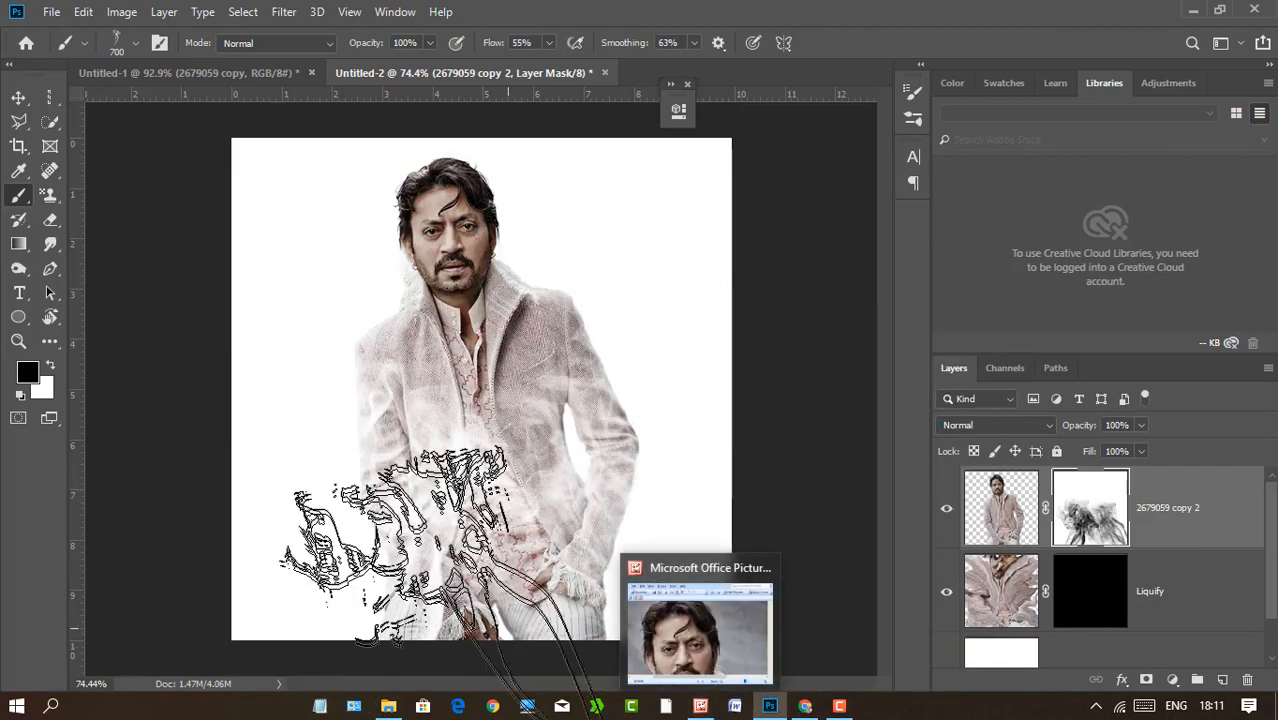
right_click(603, 535)
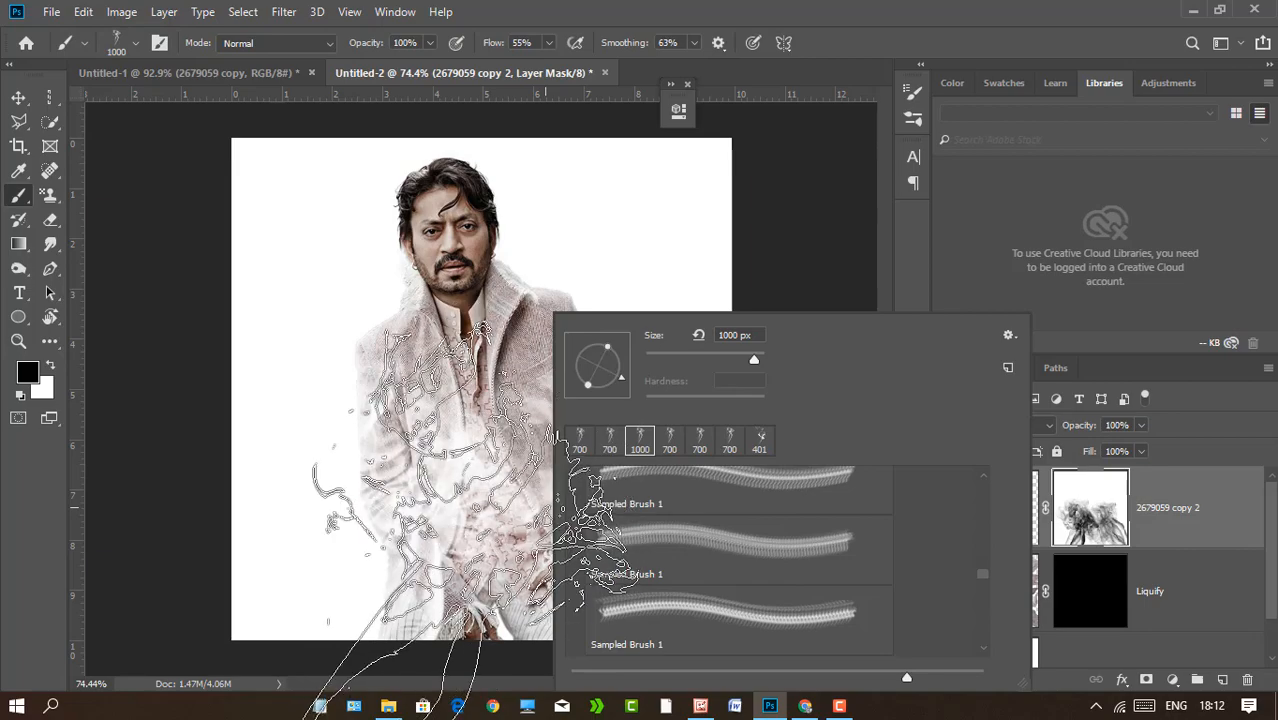
click(500, 580)
right_click(510, 380)
click(629, 440)
click(426, 606)
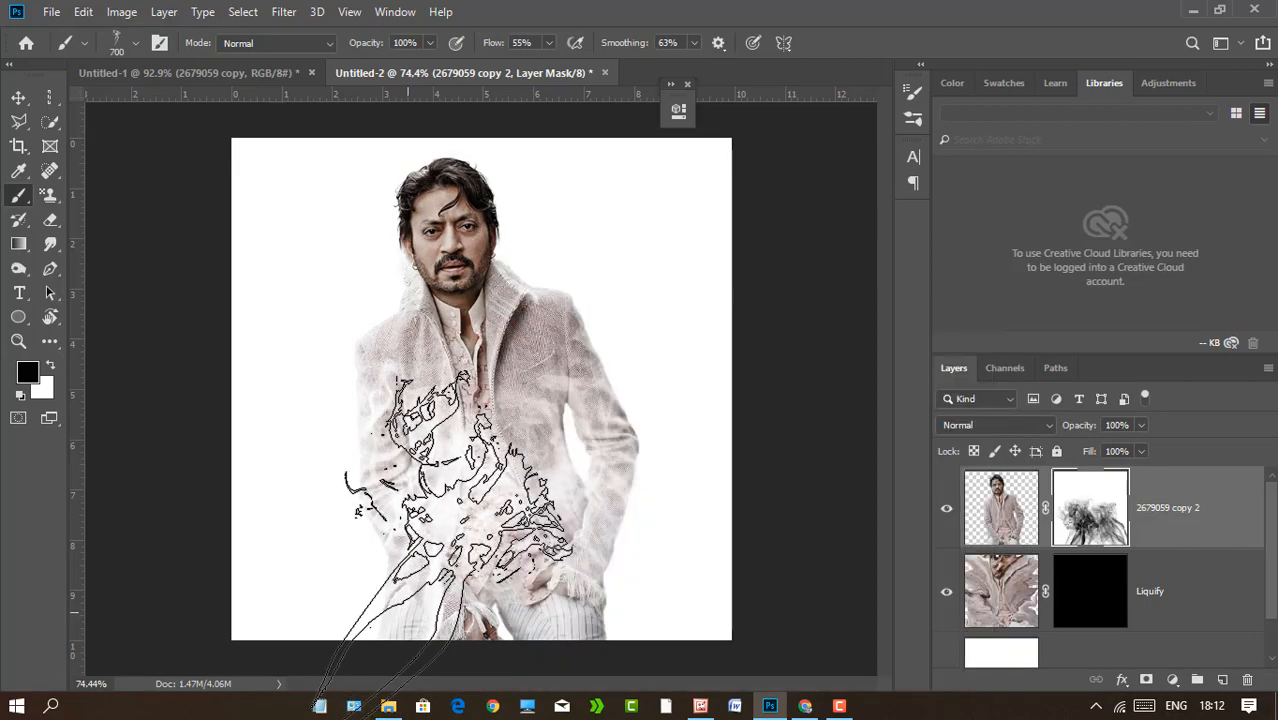
Choose the 401 px smoke brush and resize it to 448 px.
right_click(537, 545)
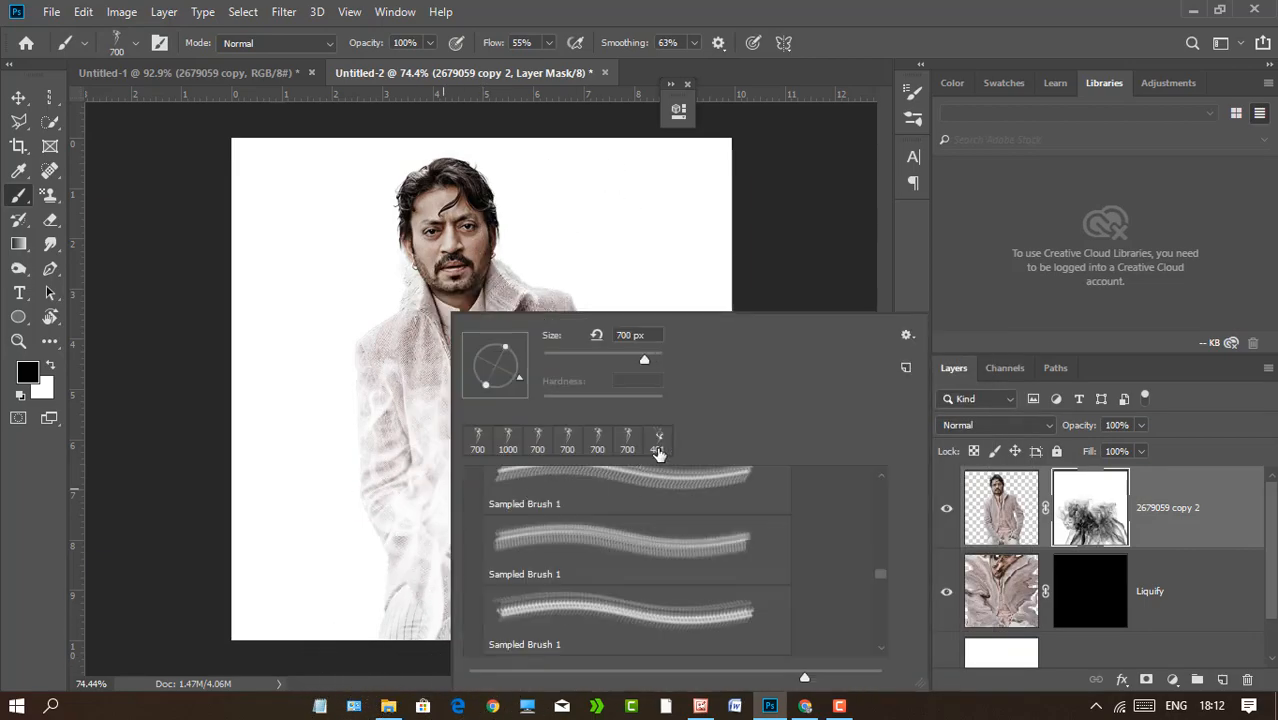
click(658, 450)
click(378, 482)
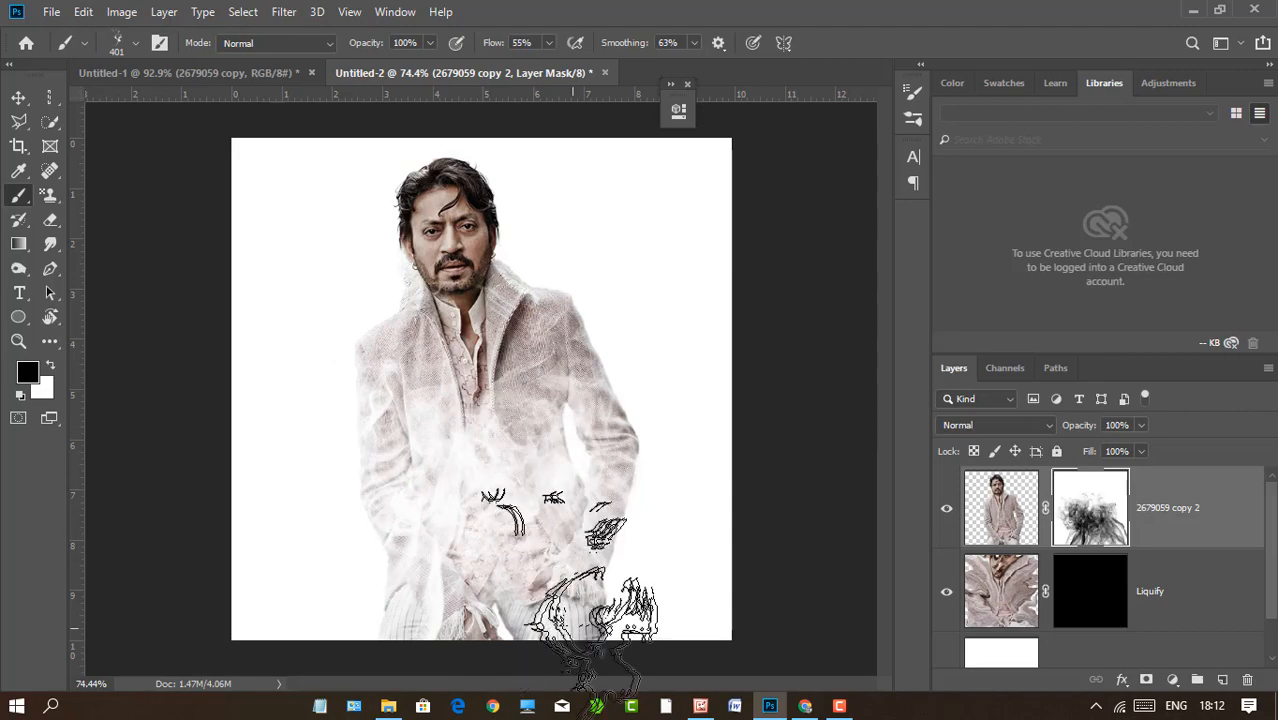
right_click(553, 463)
click(1244, 556)
right_click(538, 421)
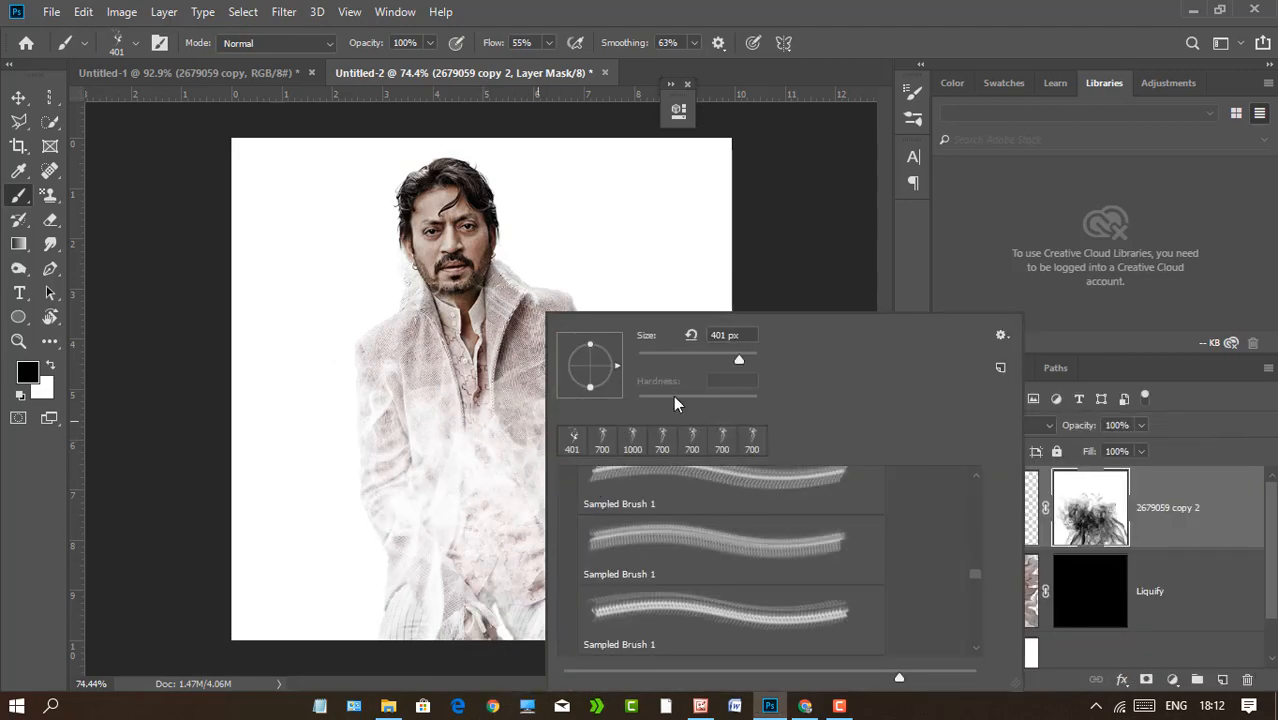
scroll(972, 589, down, 4)
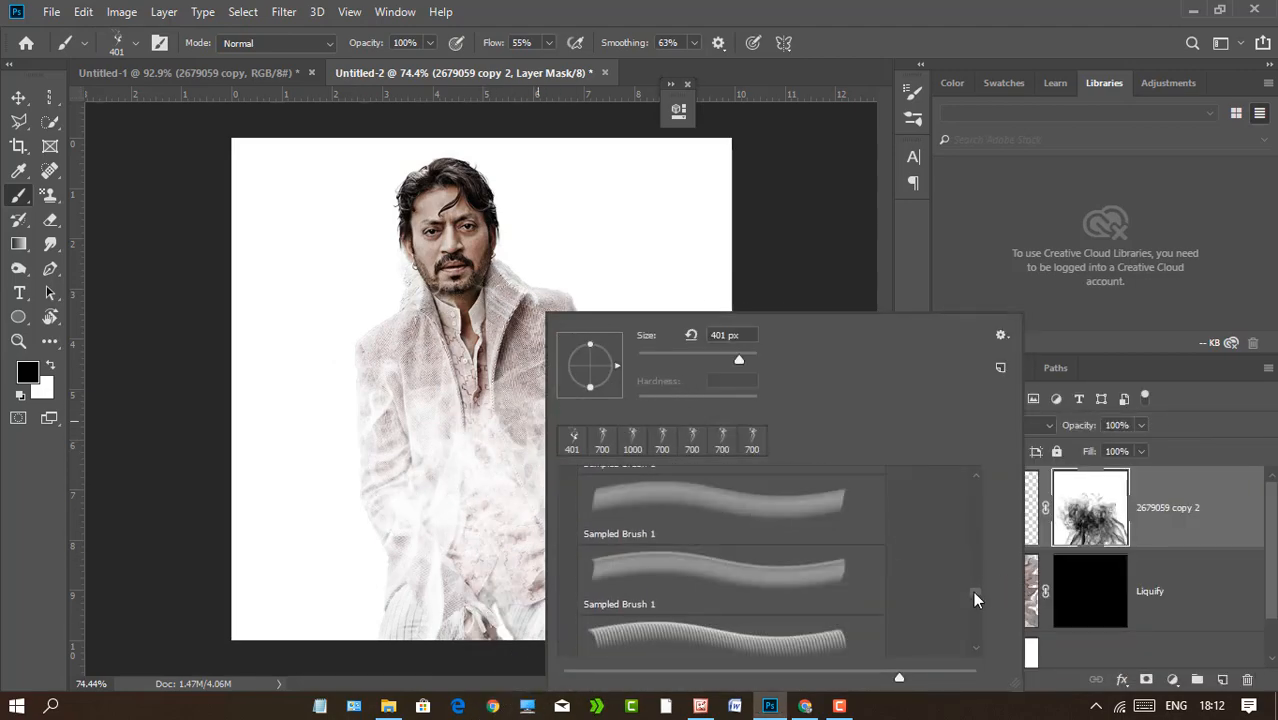
drag(975, 600, 971, 670)
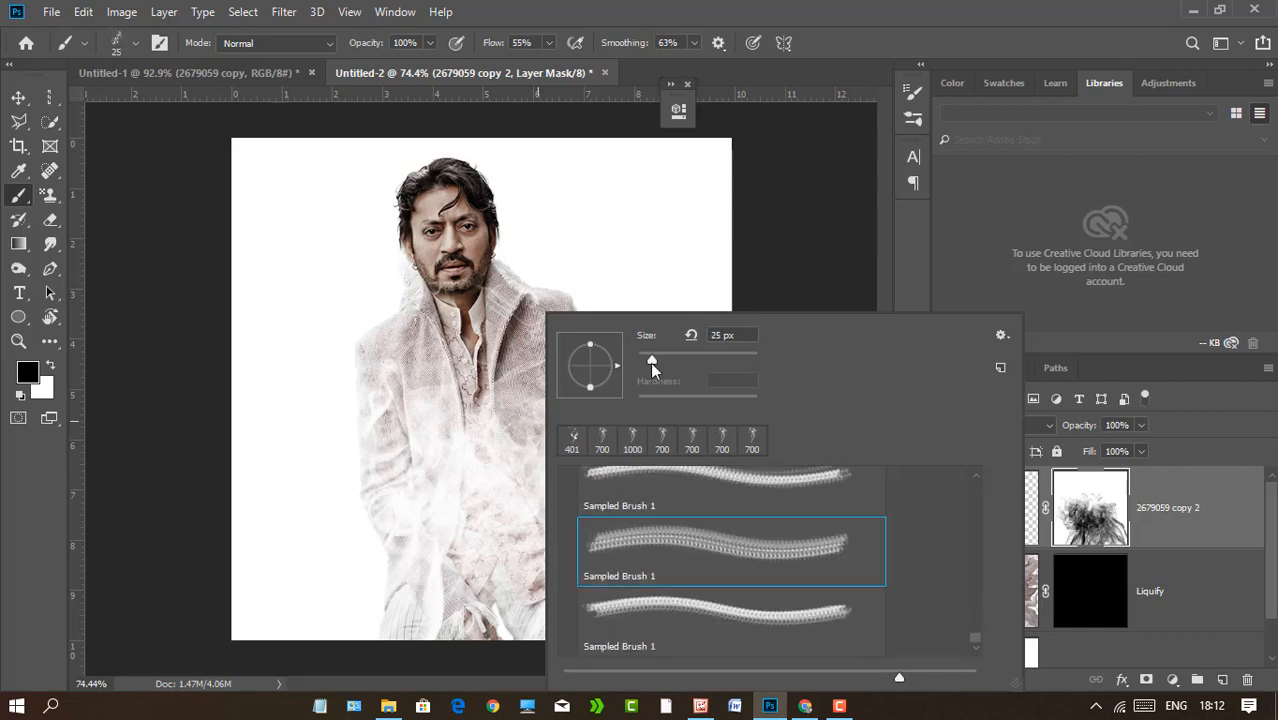
drag(732, 354, 741, 362)
click(396, 459)
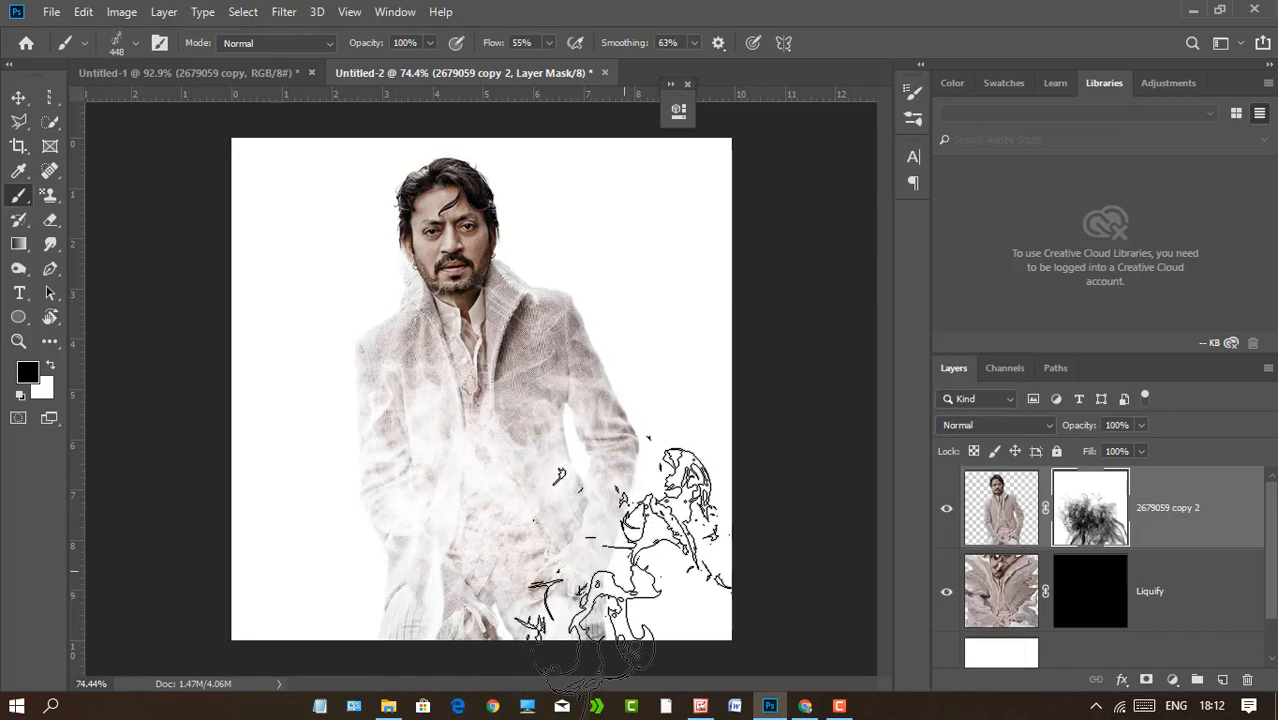
right_click(490, 226)
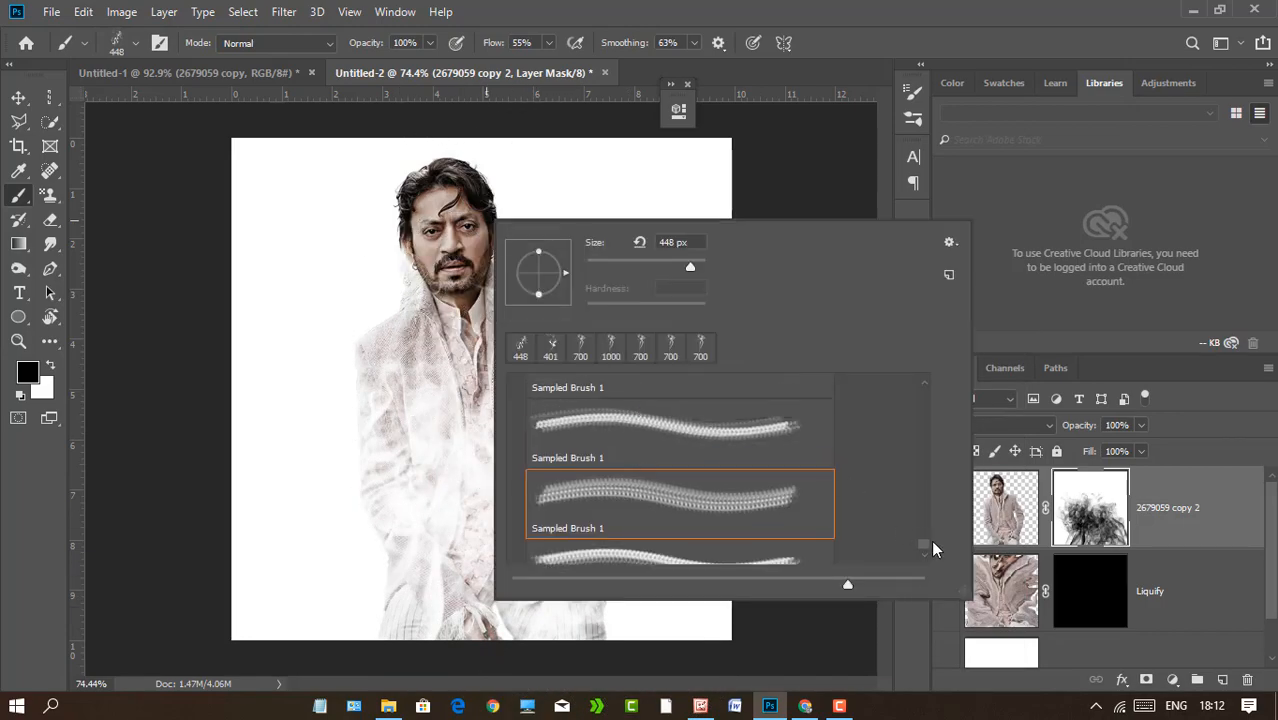
Expand the Explosion_Brushes 5 set and try the 001 through 013 Explosion brush tips.
mouse_move(927, 542)
mouse_down()
mouse_move(919, 375)
mouse_move(916, 449)
mouse_up()
scroll(916, 449, down, 2)
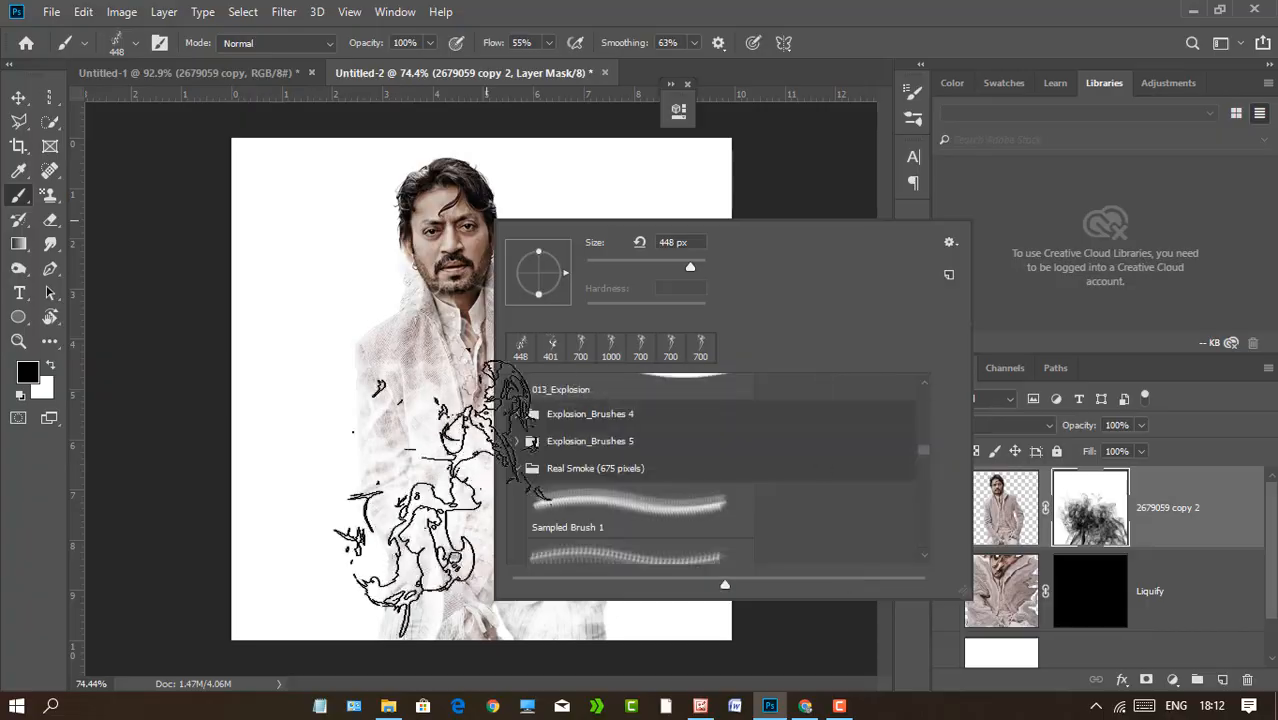
click(516, 441)
click(614, 490)
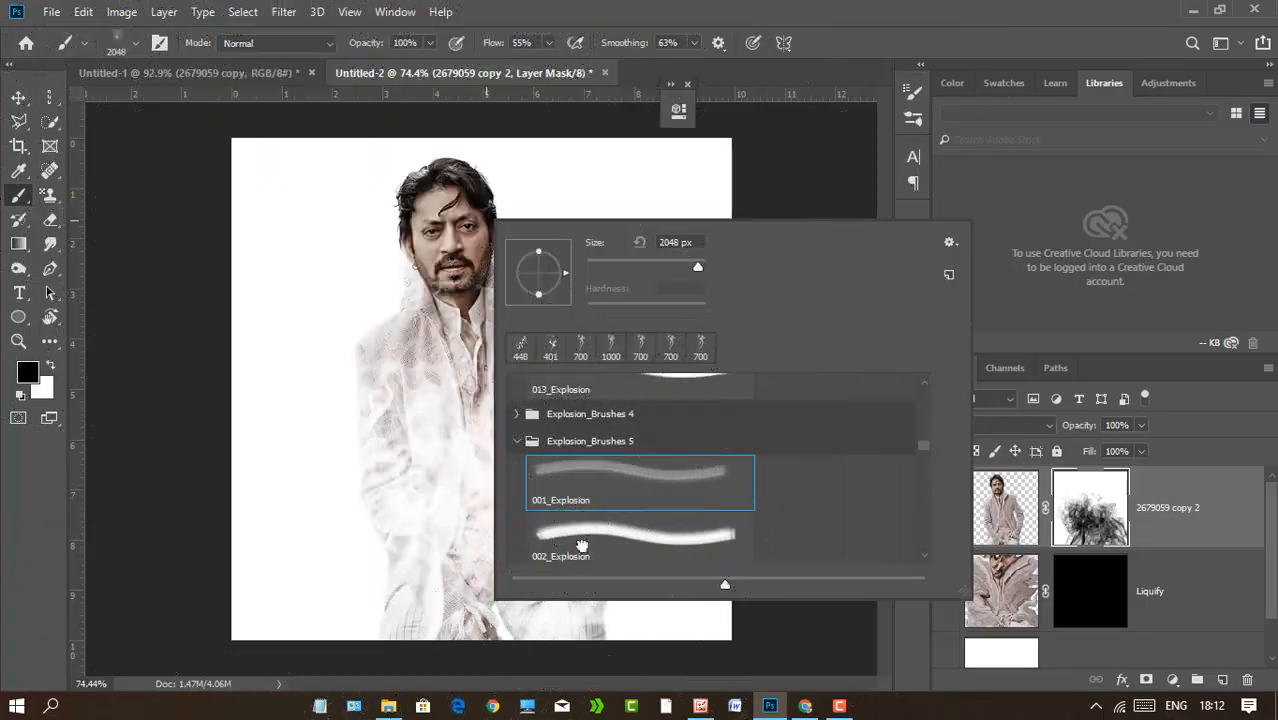
click(613, 522)
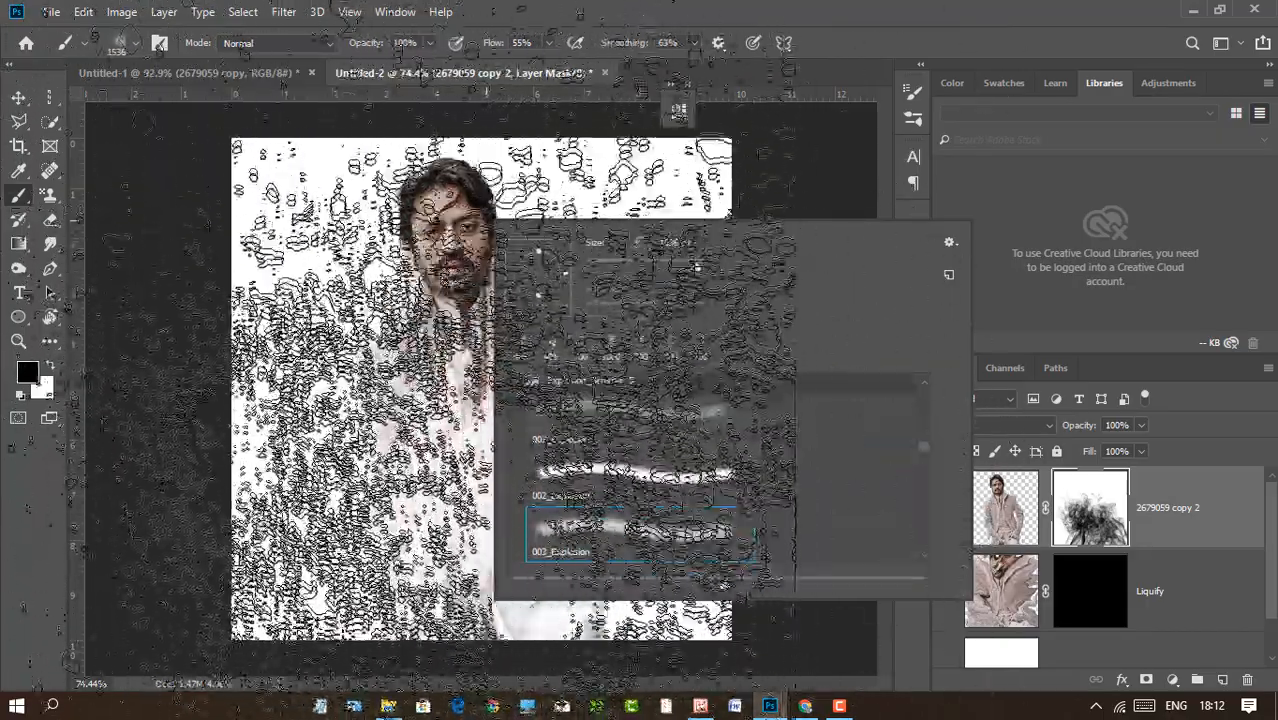
scroll(605, 531, down, 1)
click(605, 531)
scroll(596, 526, down, 1)
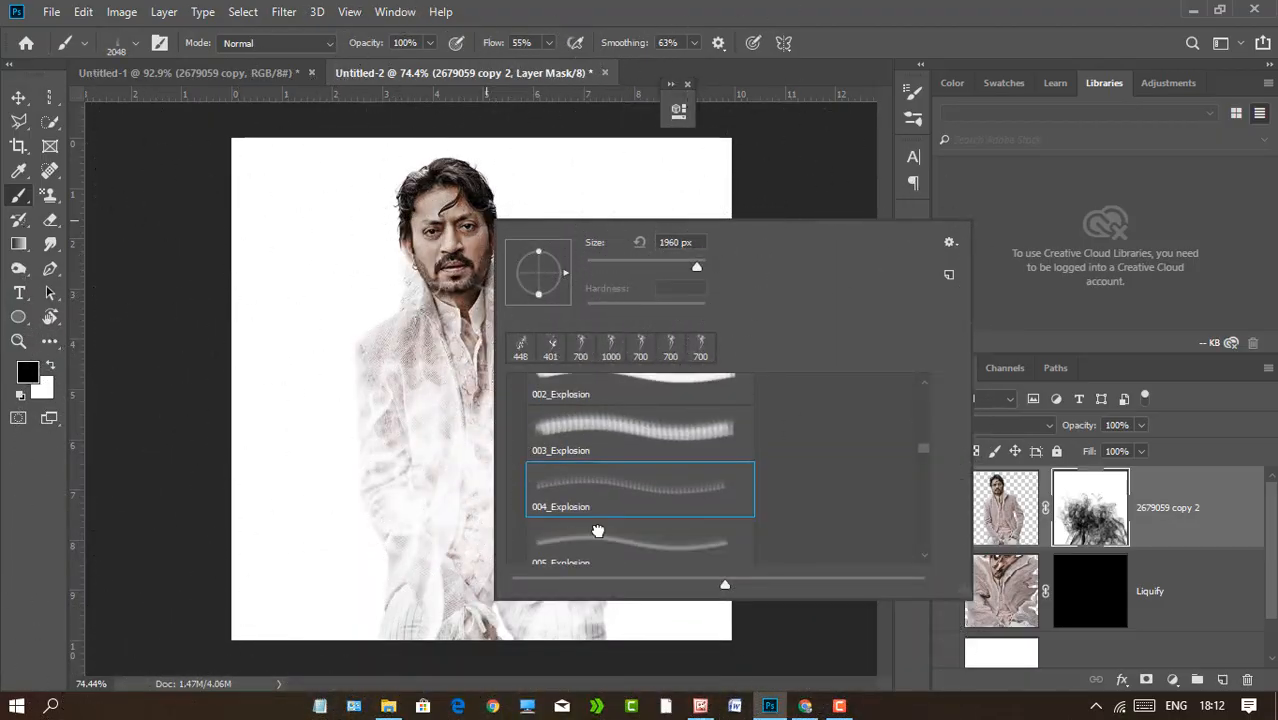
click(598, 527)
scroll(603, 525, down, 1)
click(600, 526)
scroll(587, 524, down, 1)
scroll(587, 524, down, 1)
click(622, 485)
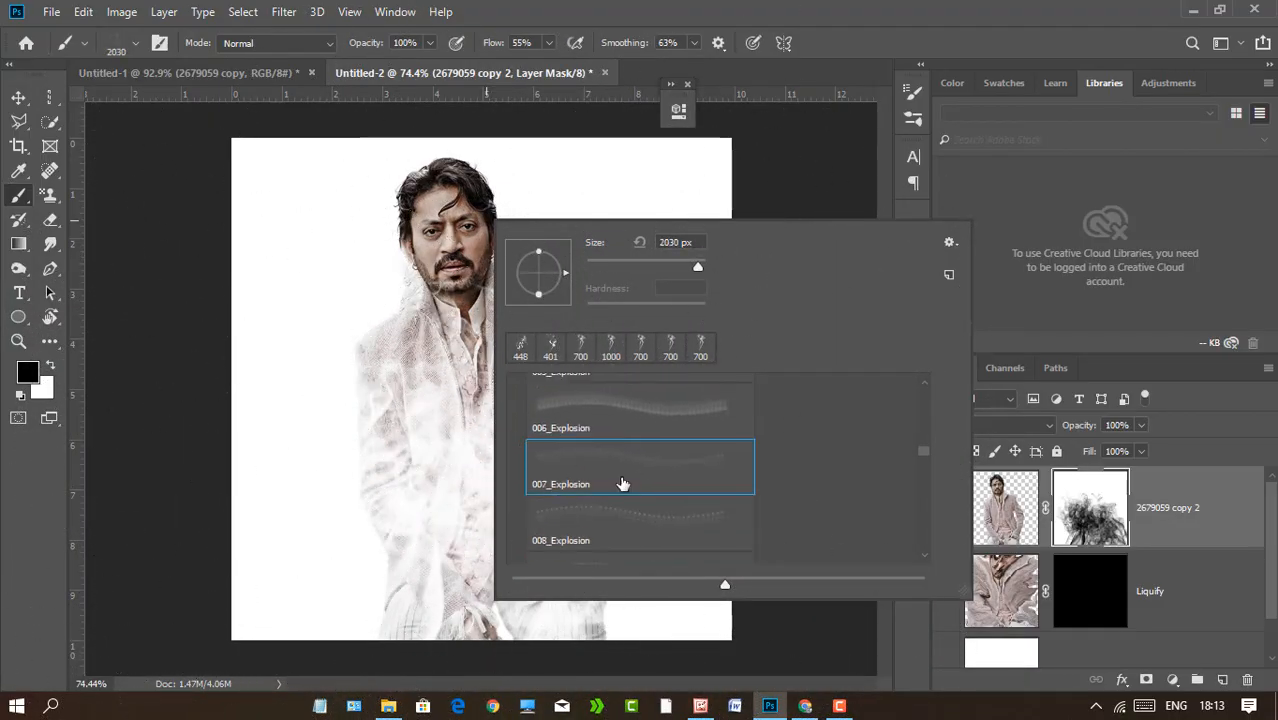
scroll(622, 485, down, 1)
click(620, 505)
click(597, 482)
scroll(600, 512, down, 1)
click(600, 512)
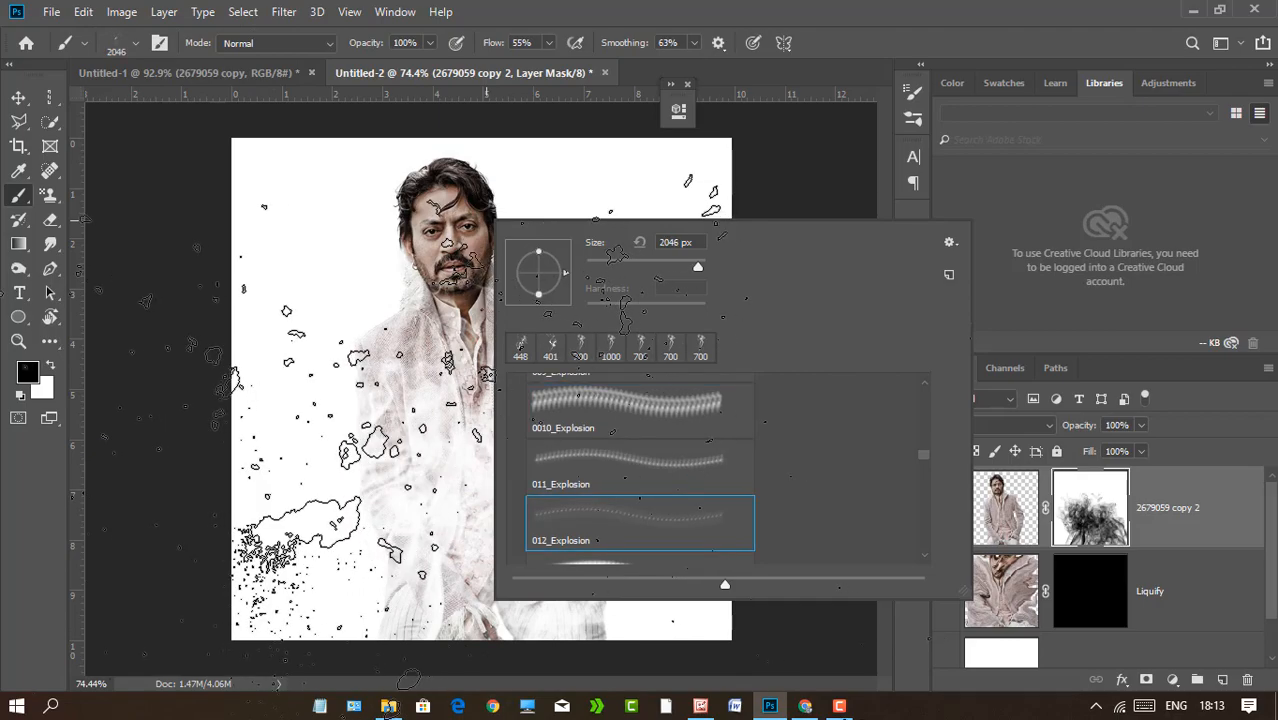
scroll(620, 410, down, 1)
click(620, 410)
scroll(620, 410, up, 1)
click(625, 400)
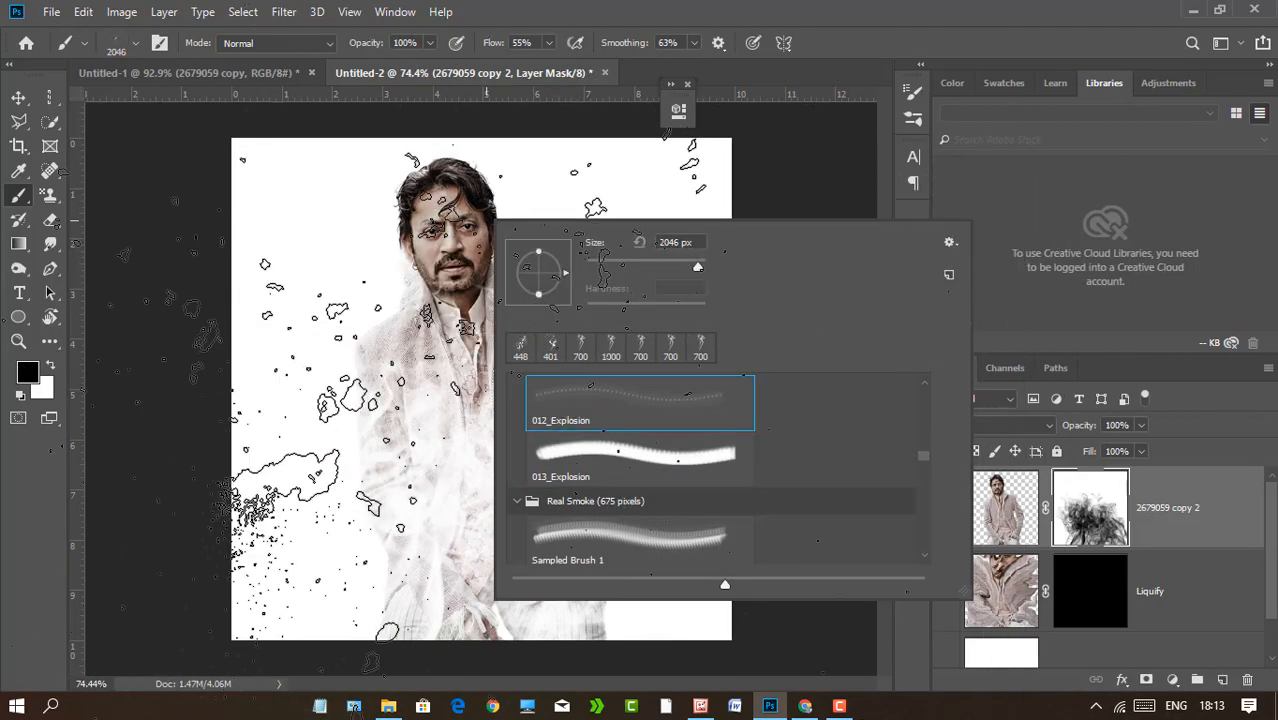
scroll(625, 400, up, 1)
click(625, 400)
click(330, 430)
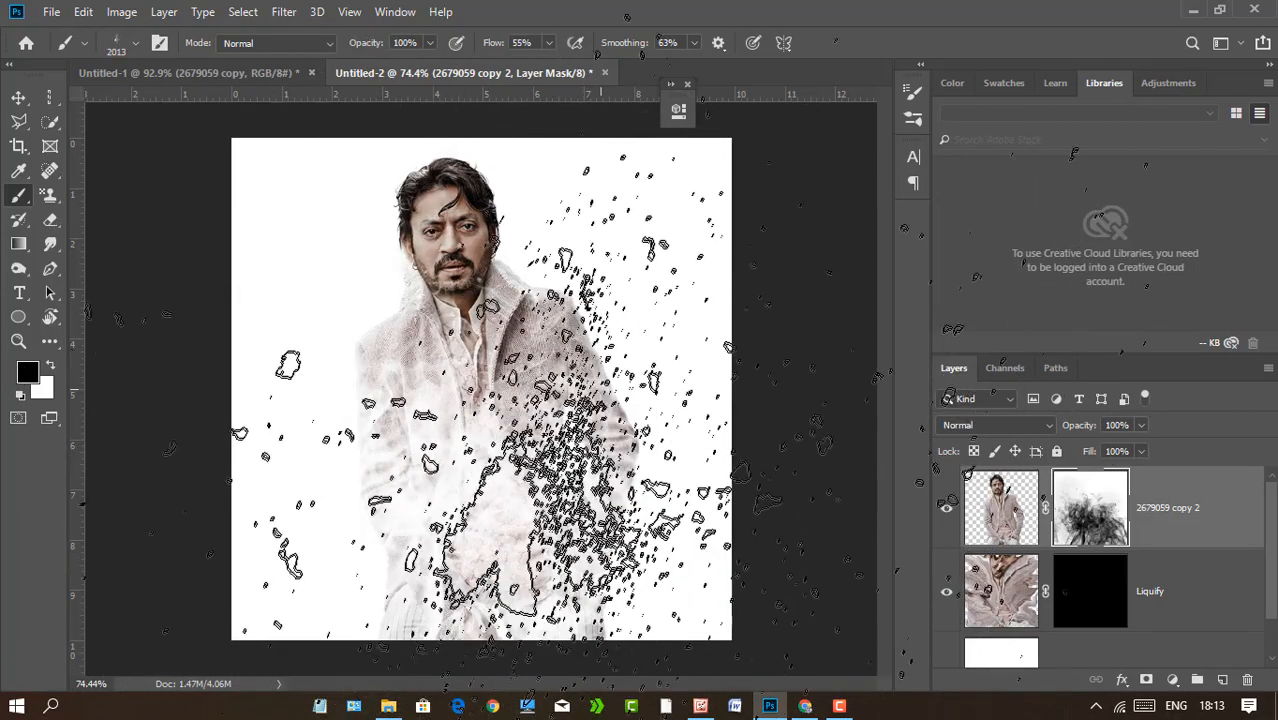
Shrink the brush to about 464 px and settle on the 003_Explosion brush.
right_click(602, 387)
drag(813, 359, 798, 359)
click(540, 372)
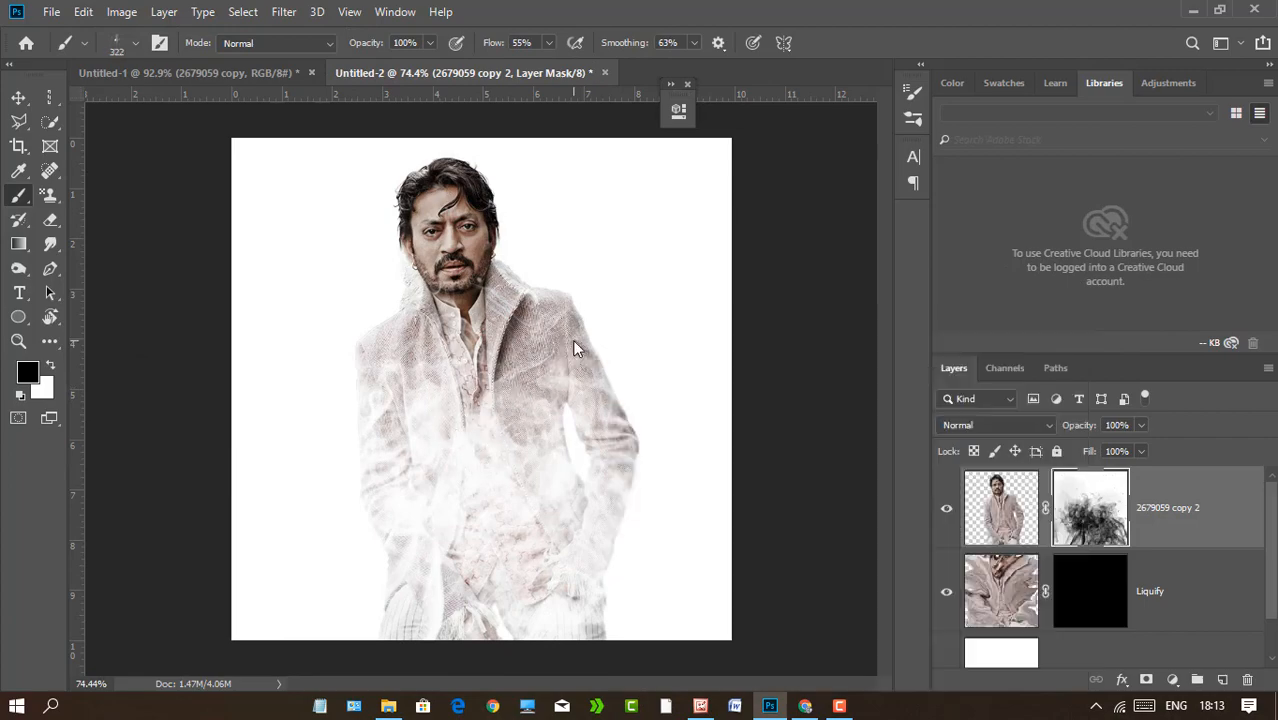
right_click(571, 317)
scroll(722, 533, up, 1)
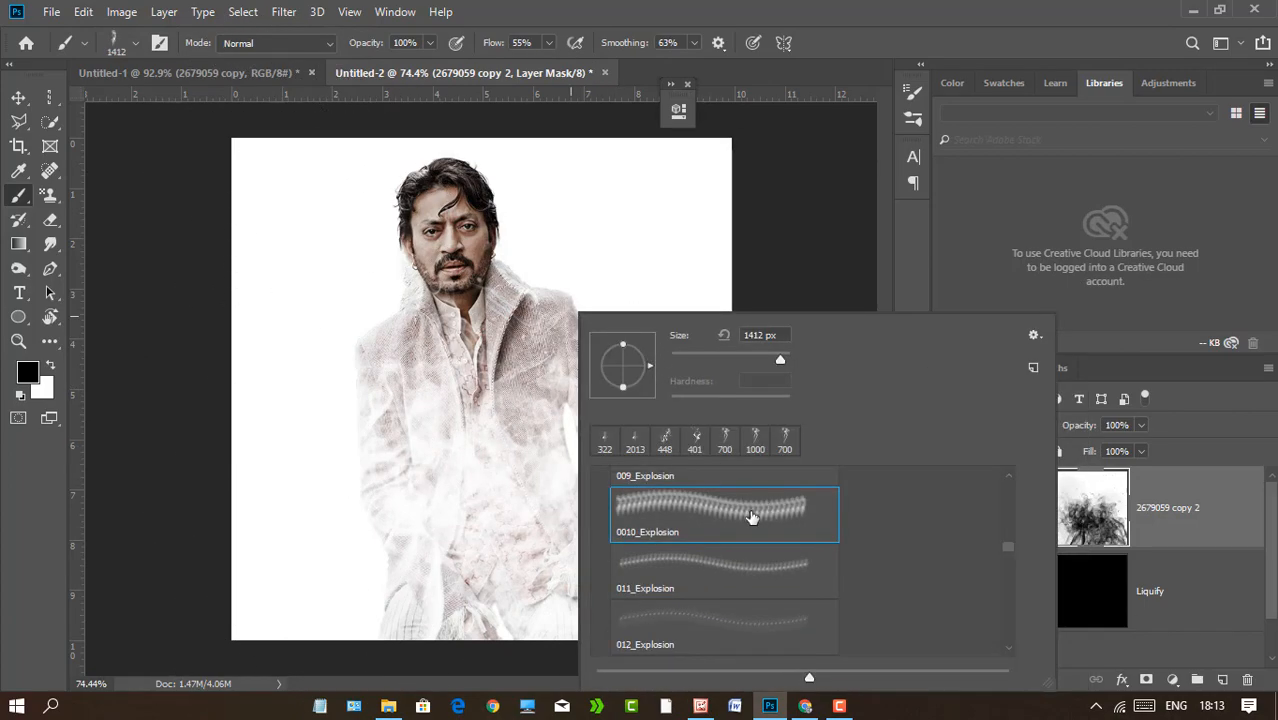
key(comma)
key(comma)
key(comma)
key(comma)
key(comma)
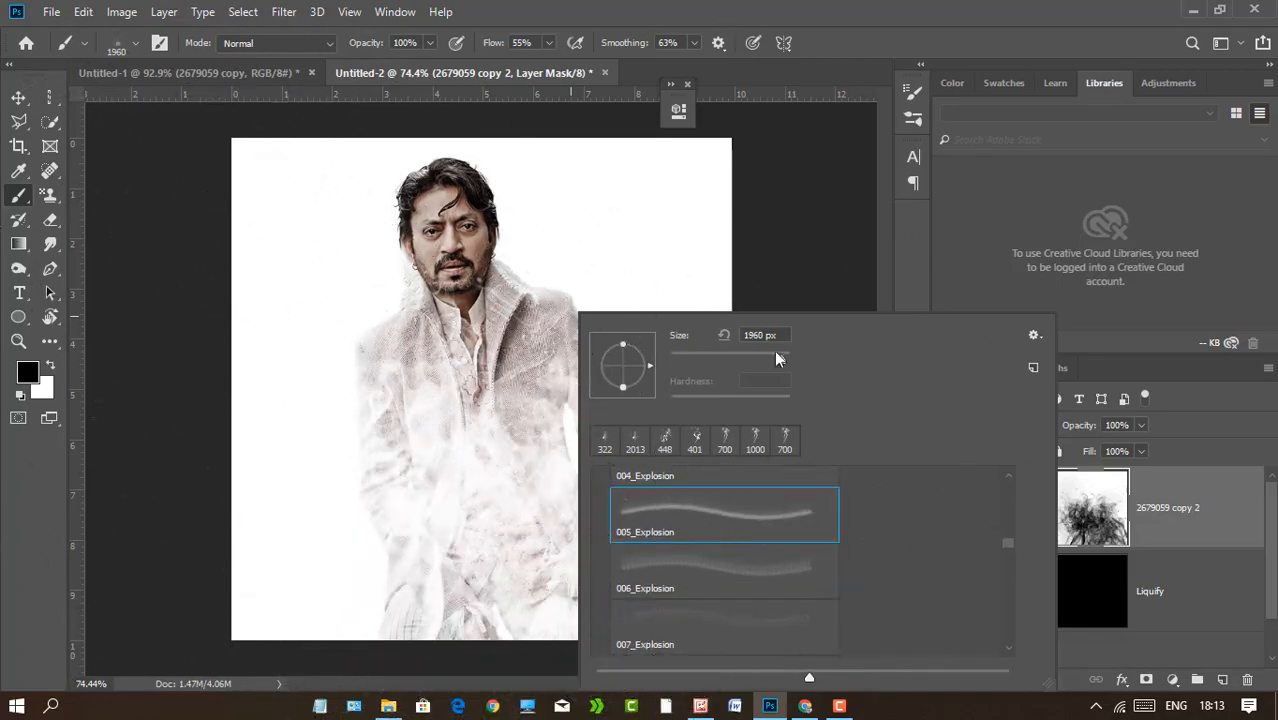
scroll(730, 520, up, 1)
click(722, 487)
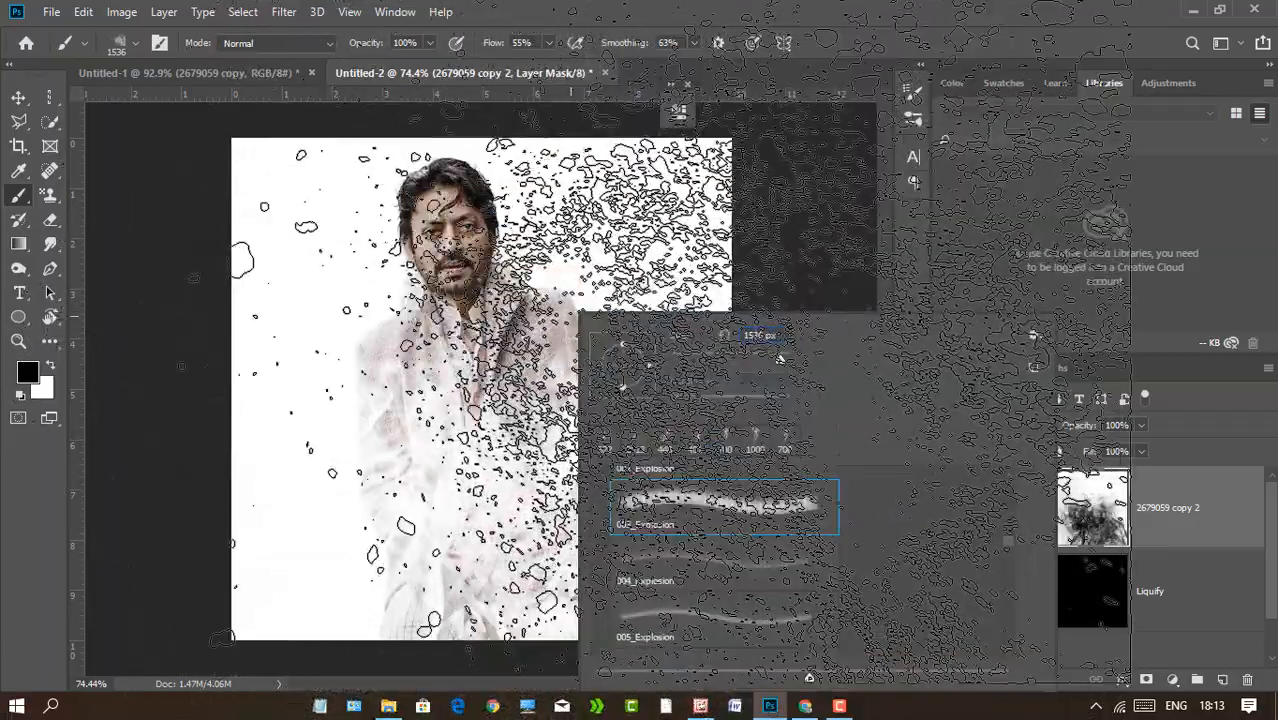
click(730, 246)
Paint a 300 px smoke stroke on the portrait mask, rotate the tip, and select the Liquify mask.
key(])
key(])
key(])
key(])
drag(575, 385, 606, 525)
right_click(537, 347)
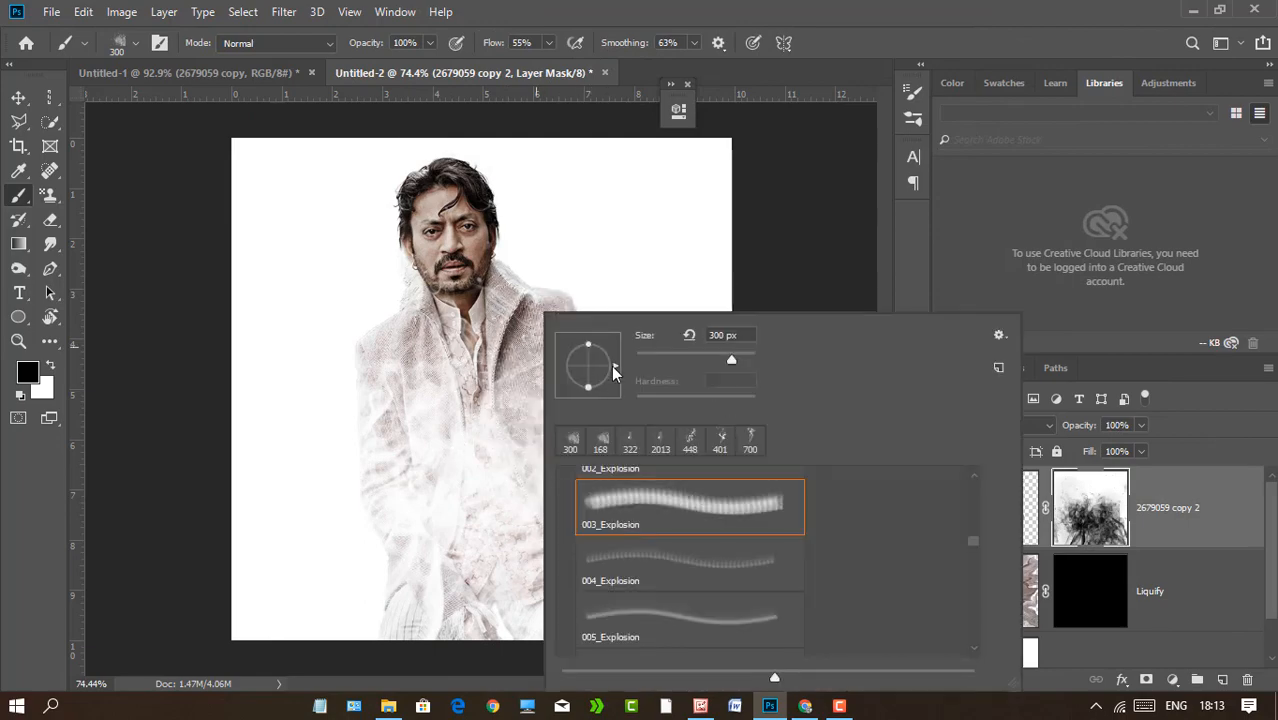
drag(613, 367, 594, 393)
click(410, 420)
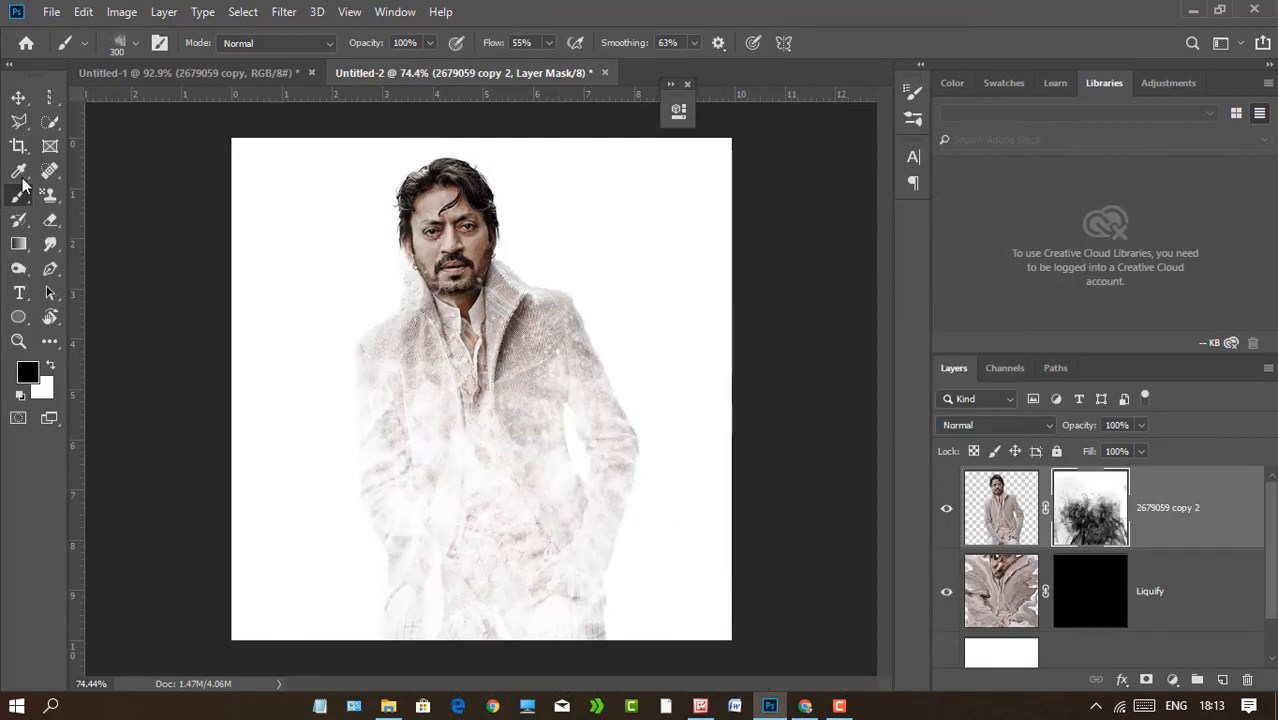
click(1155, 600)
Switch to white and stamp rotated 003_Explosion smoke on the mask's left and right sides.
key(x)
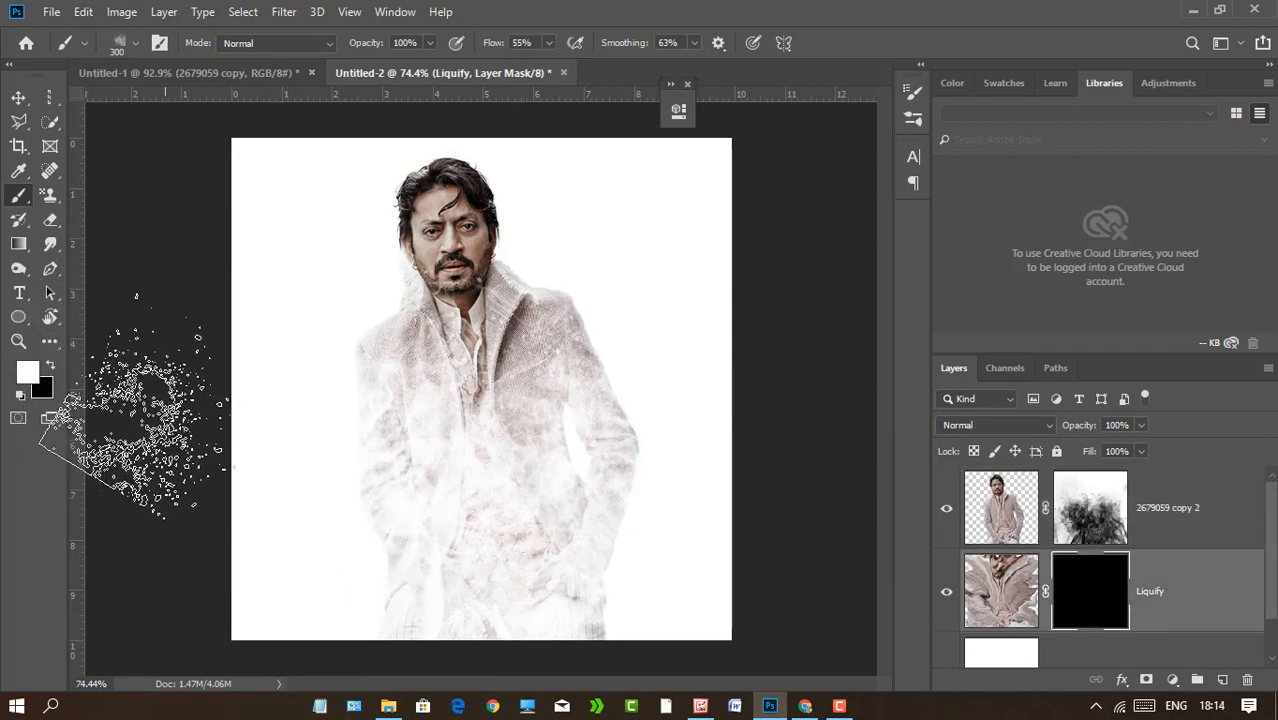
right_click(627, 490)
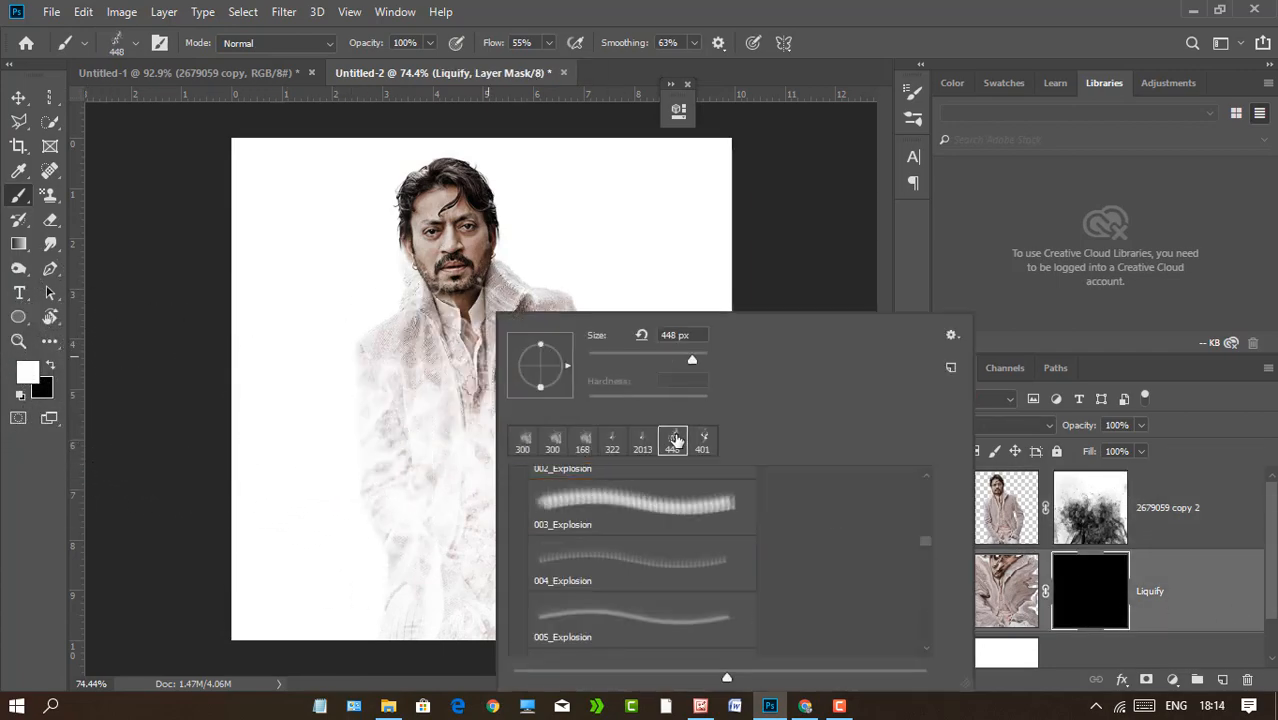
click(362, 496)
right_click(557, 415)
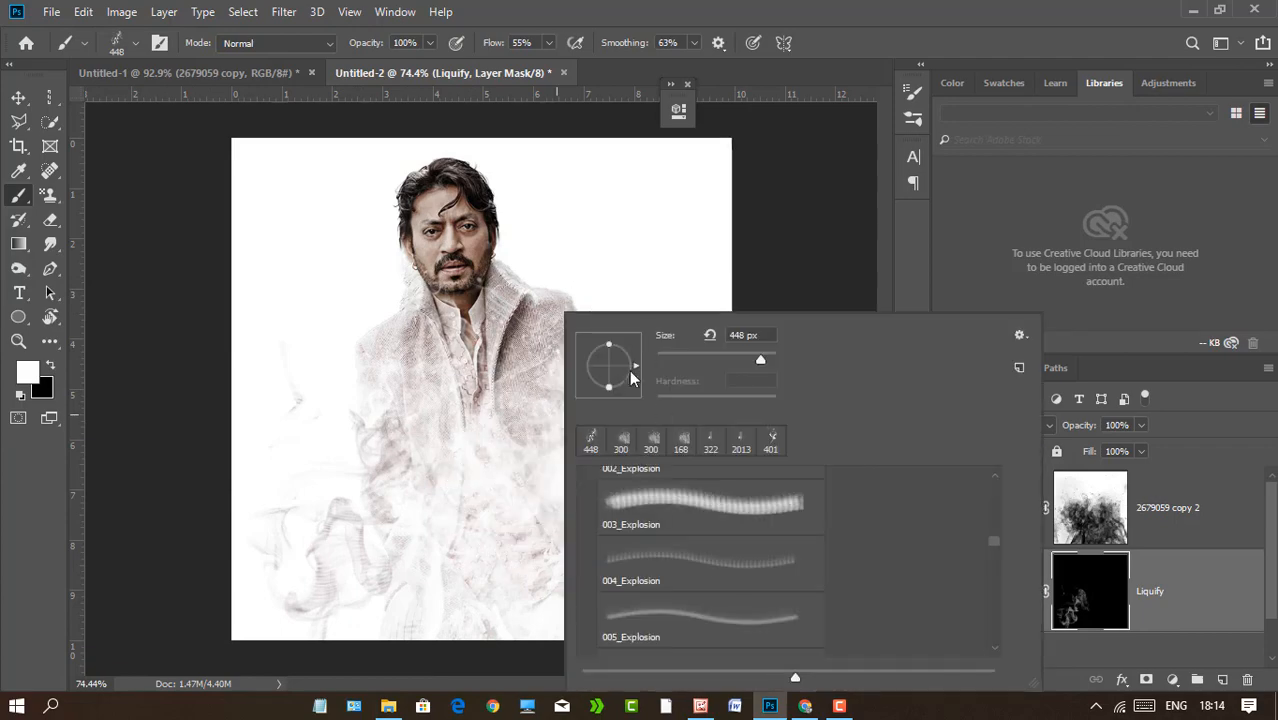
click(633, 356)
click(402, 464)
right_click(543, 447)
click(612, 342)
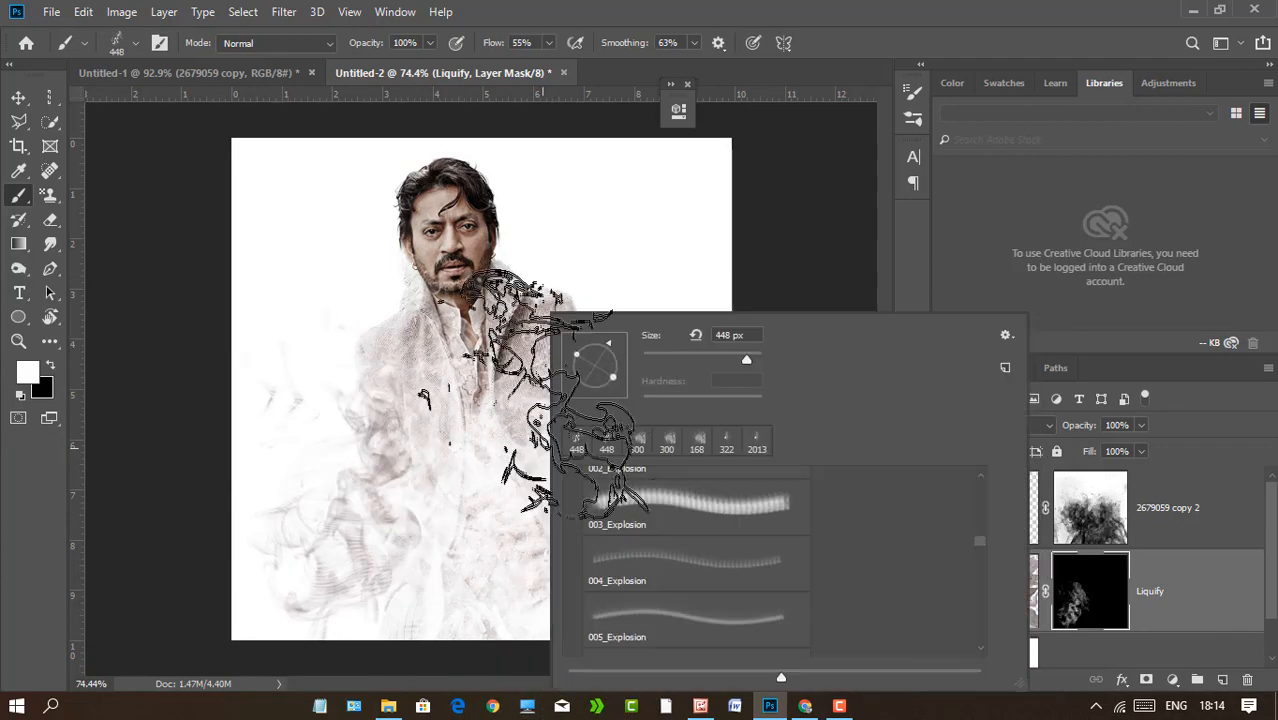
click(555, 500)
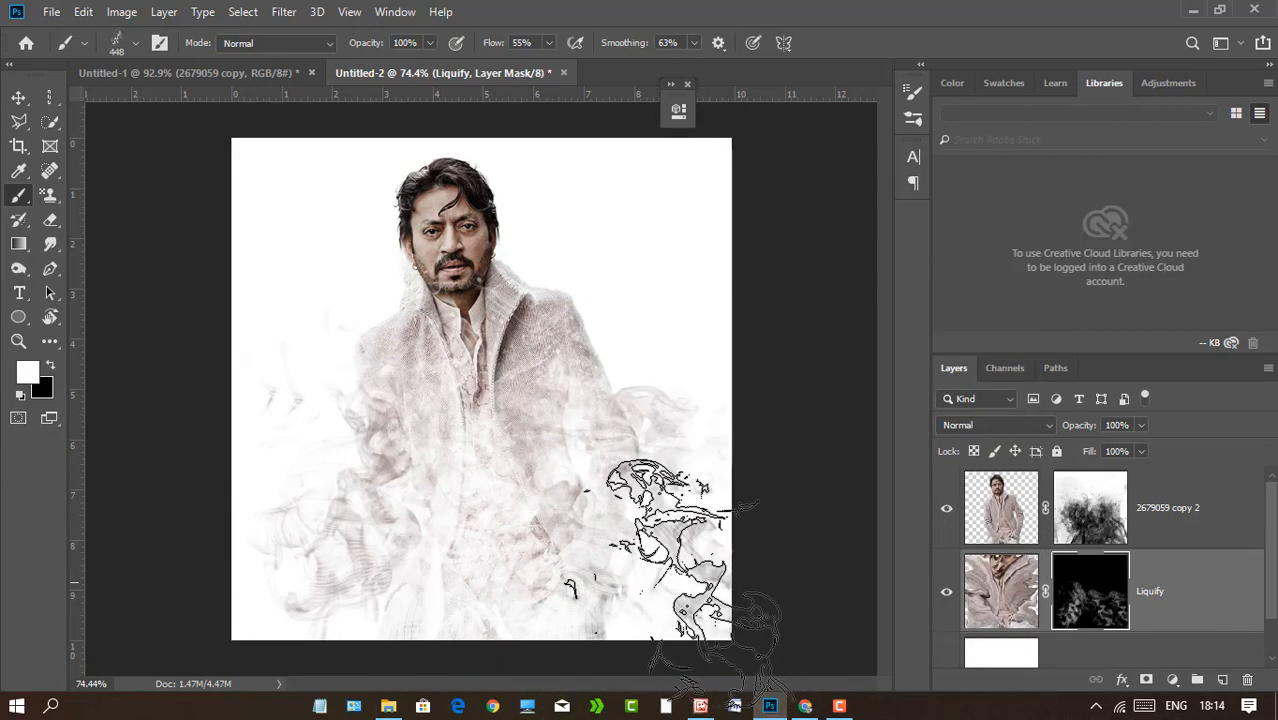
right_click(685, 380)
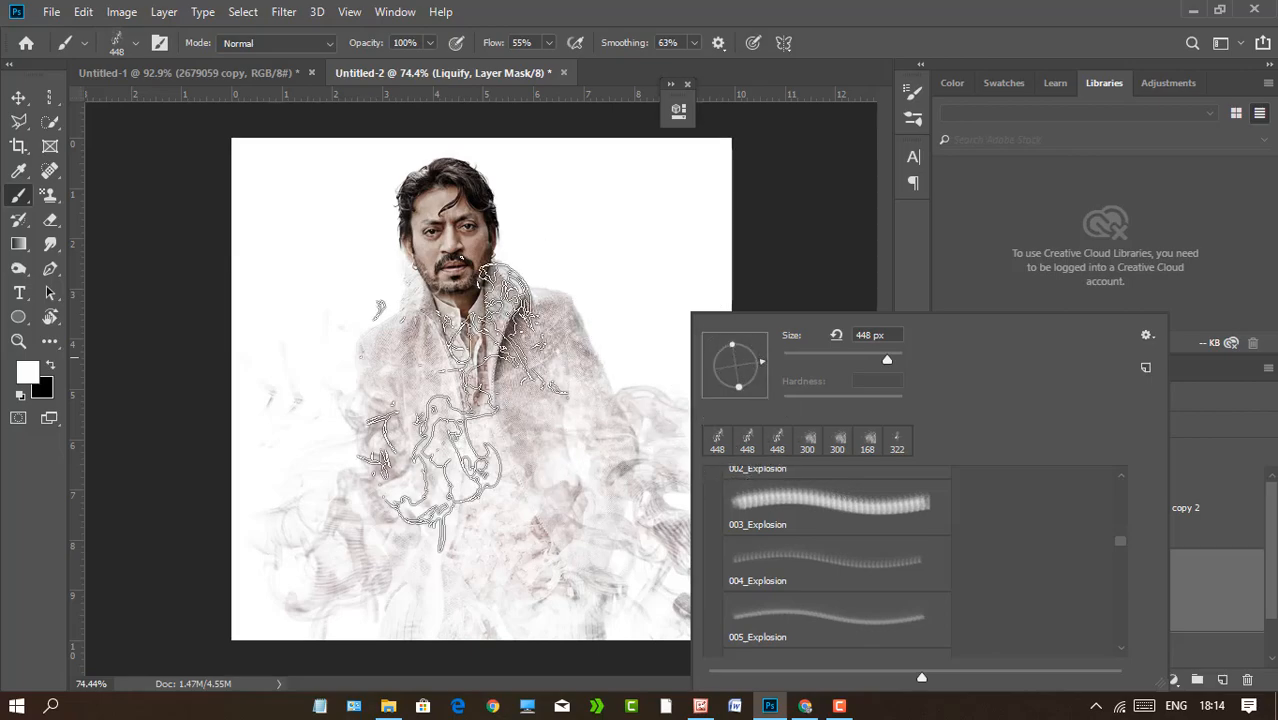
click(300, 410)
right_click(655, 330)
click(622, 352)
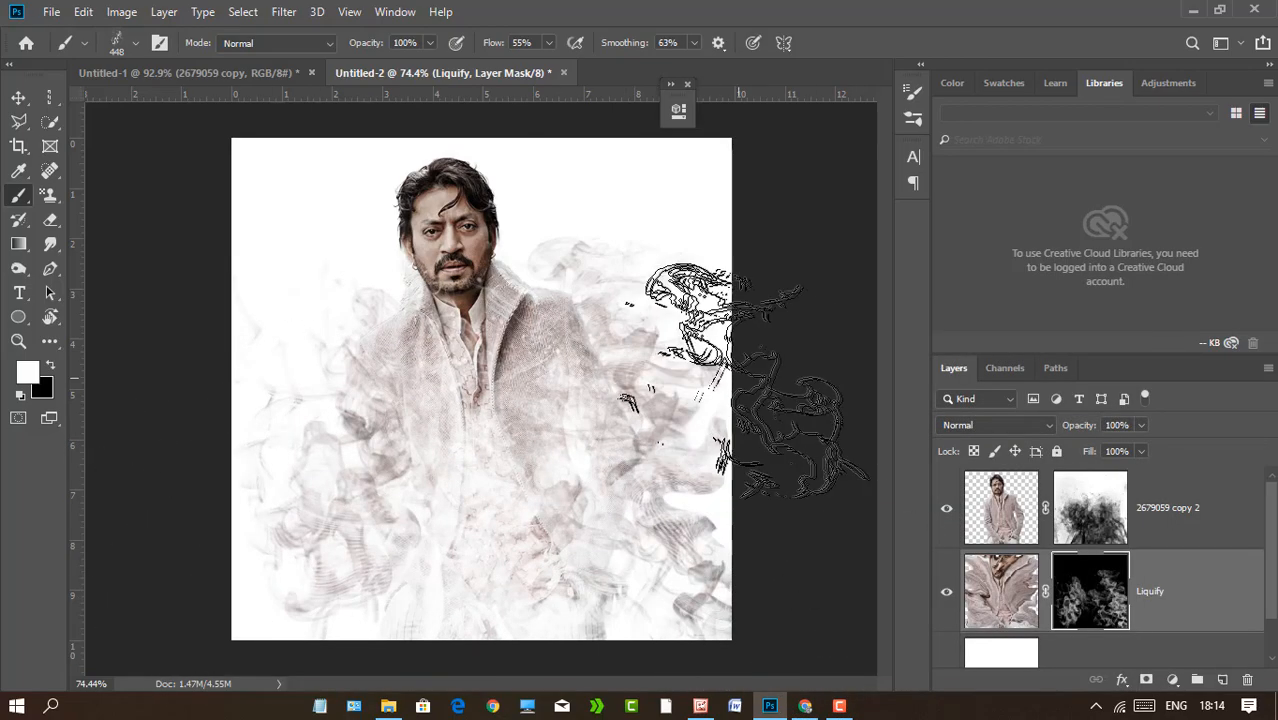
Stamp smoke with recent 448 px brushes at the upper corners and lower left.
right_click(664, 428)
click(777, 453)
click(432, 576)
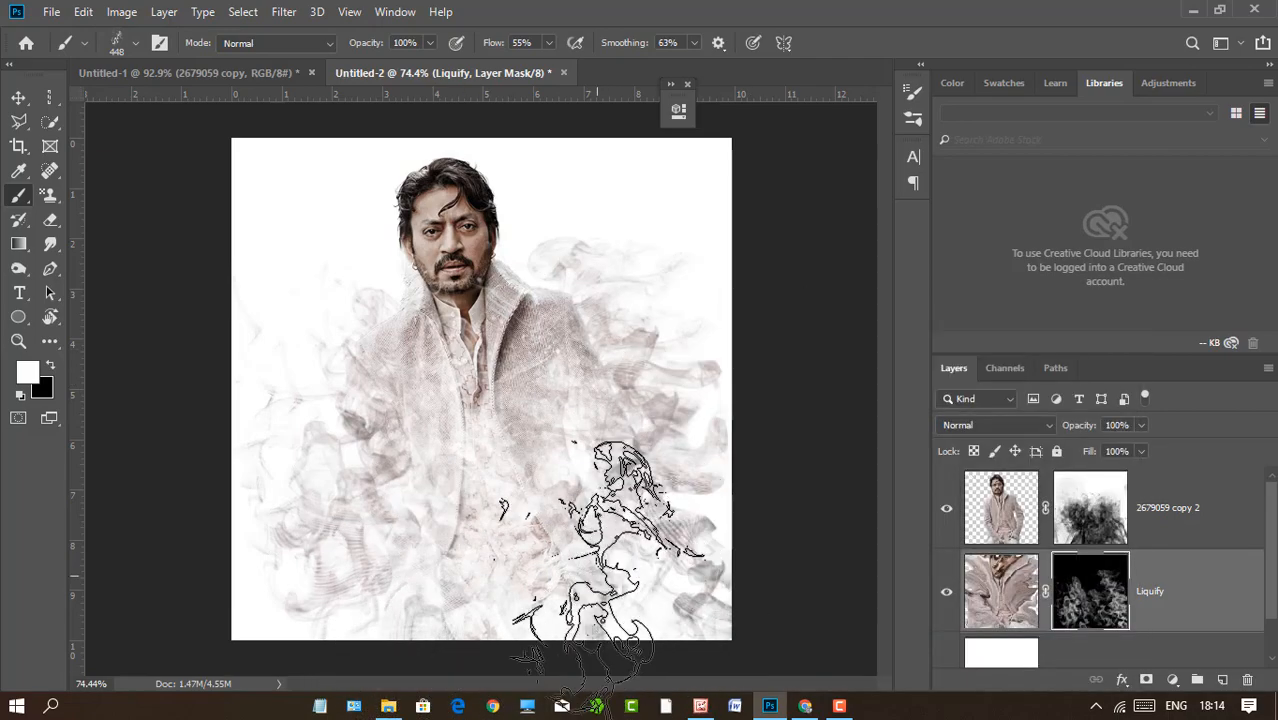
click(640, 320)
click(296, 325)
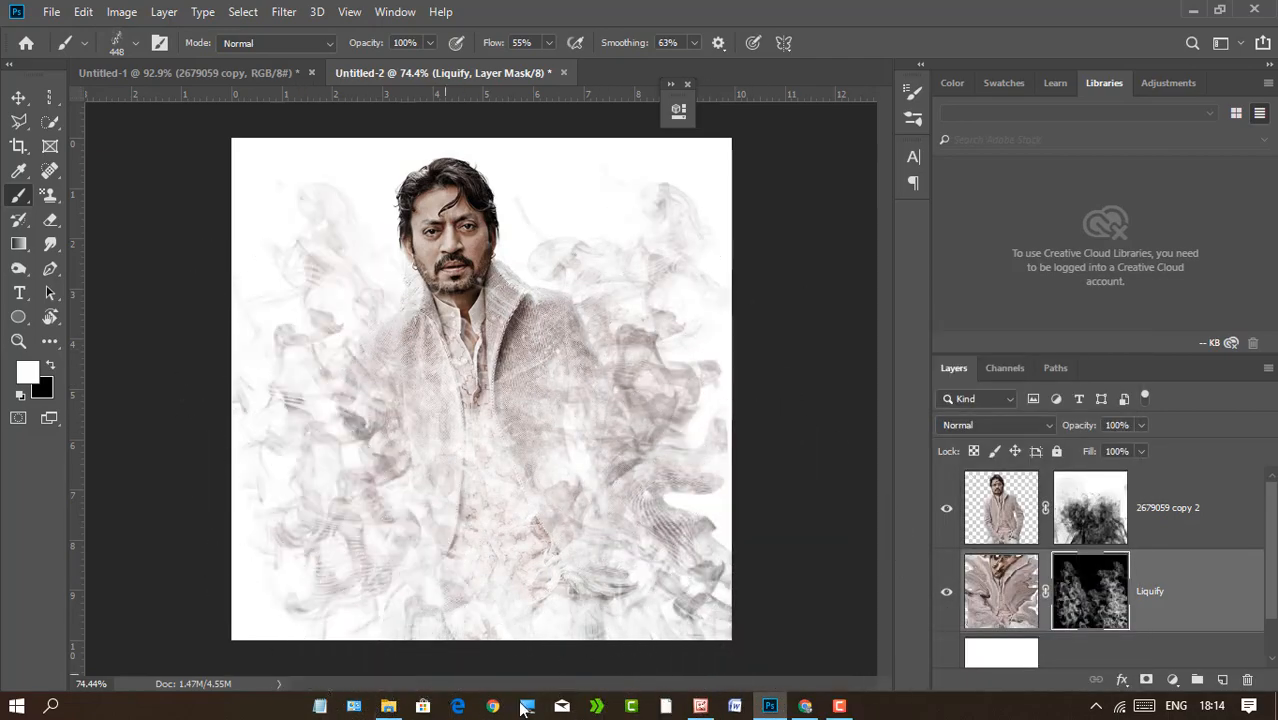
right_click(584, 312)
click(682, 445)
click(287, 326)
click(288, 326)
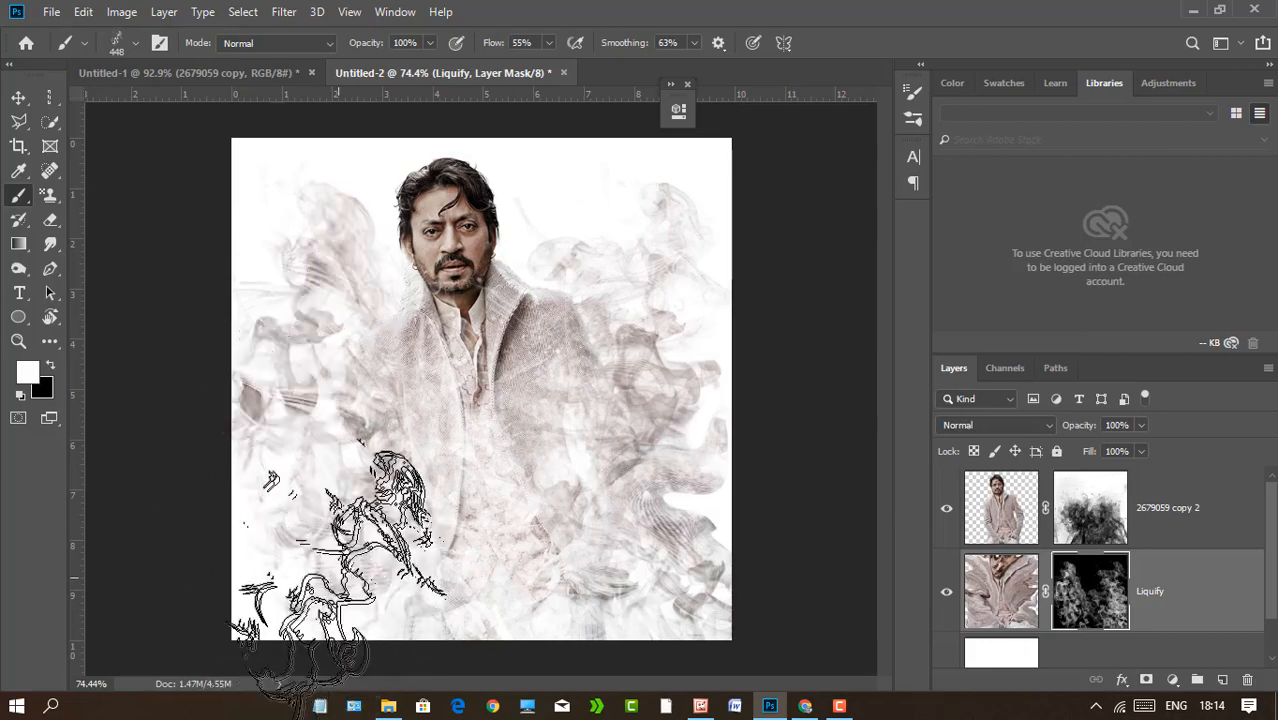
click(274, 540)
click(648, 308)
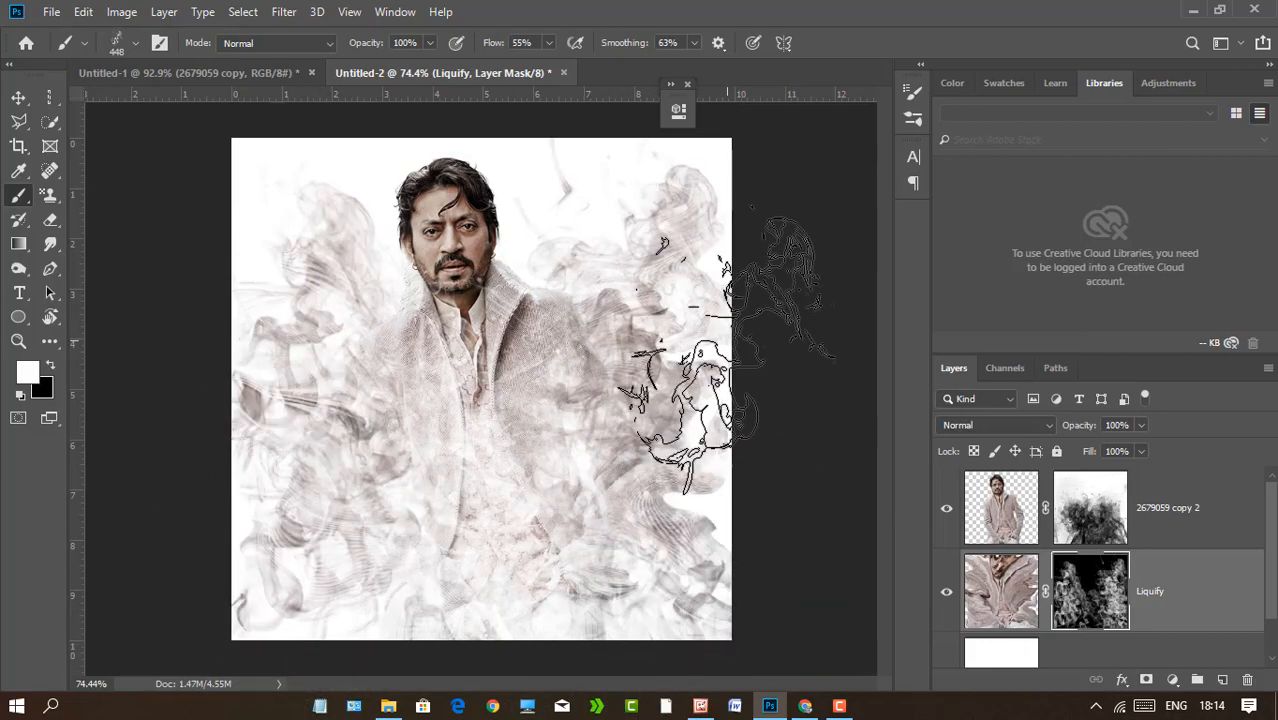
Reselect 003_Explosion, try it at 75 px, then return to a recent 448 px brush.
right_click(648, 315)
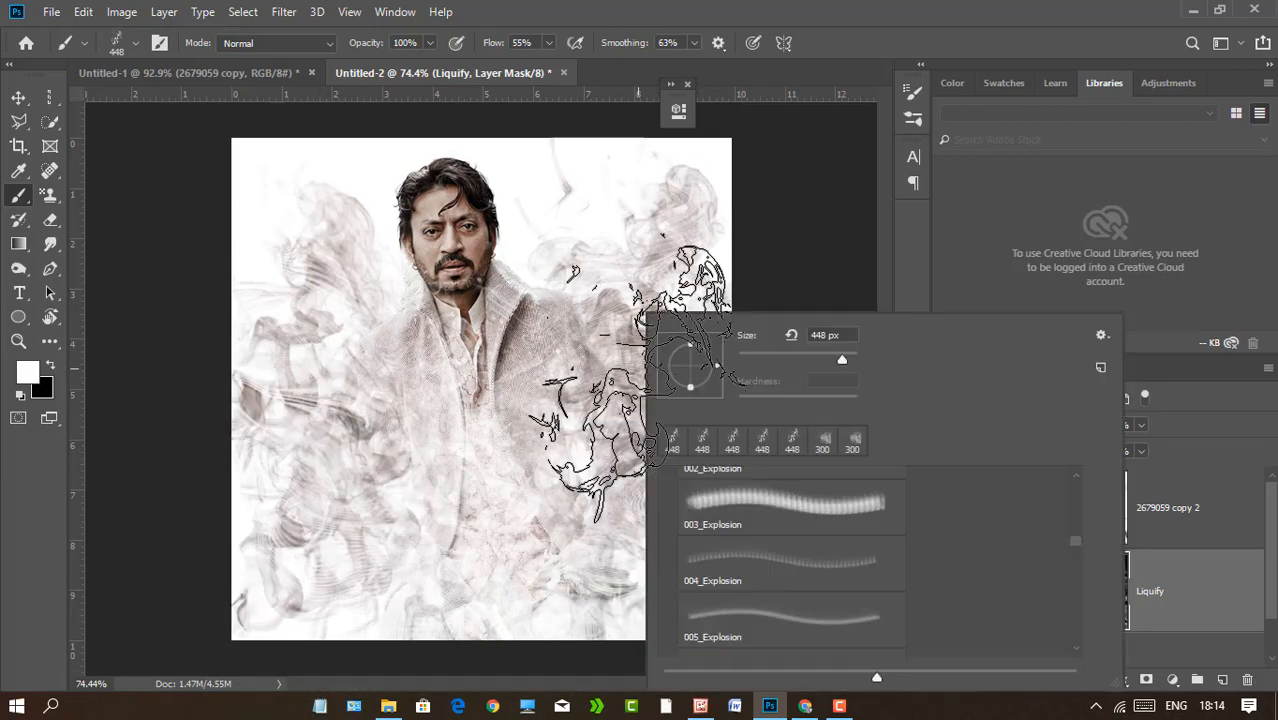
scroll(793, 527, up, 1)
double_click(772, 512)
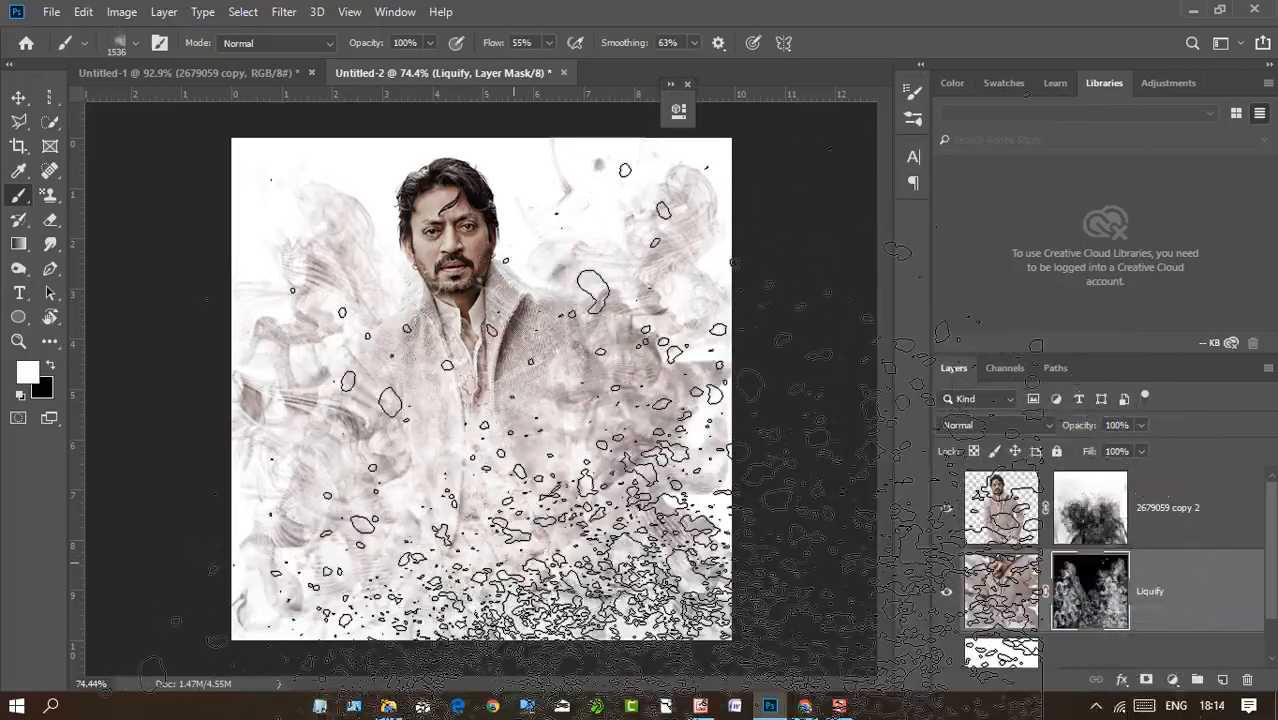
right_click(523, 372)
click(662, 359)
click(474, 425)
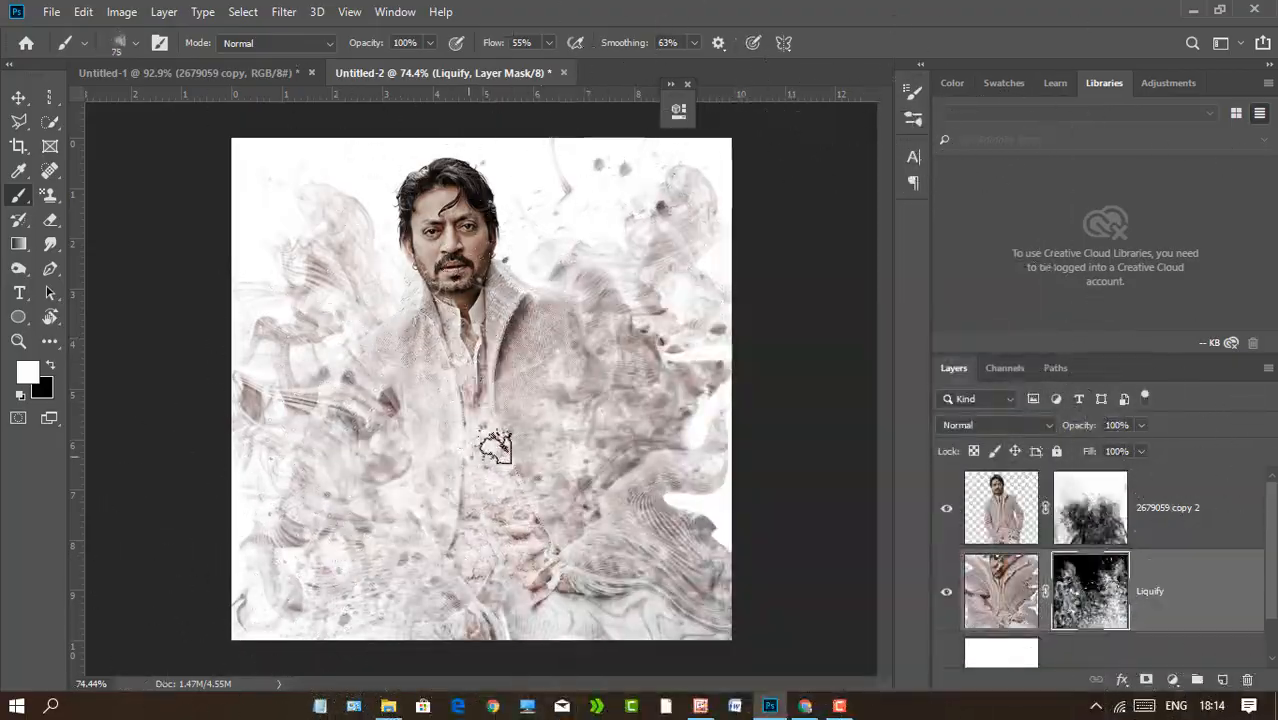
right_click(577, 325)
click(706, 444)
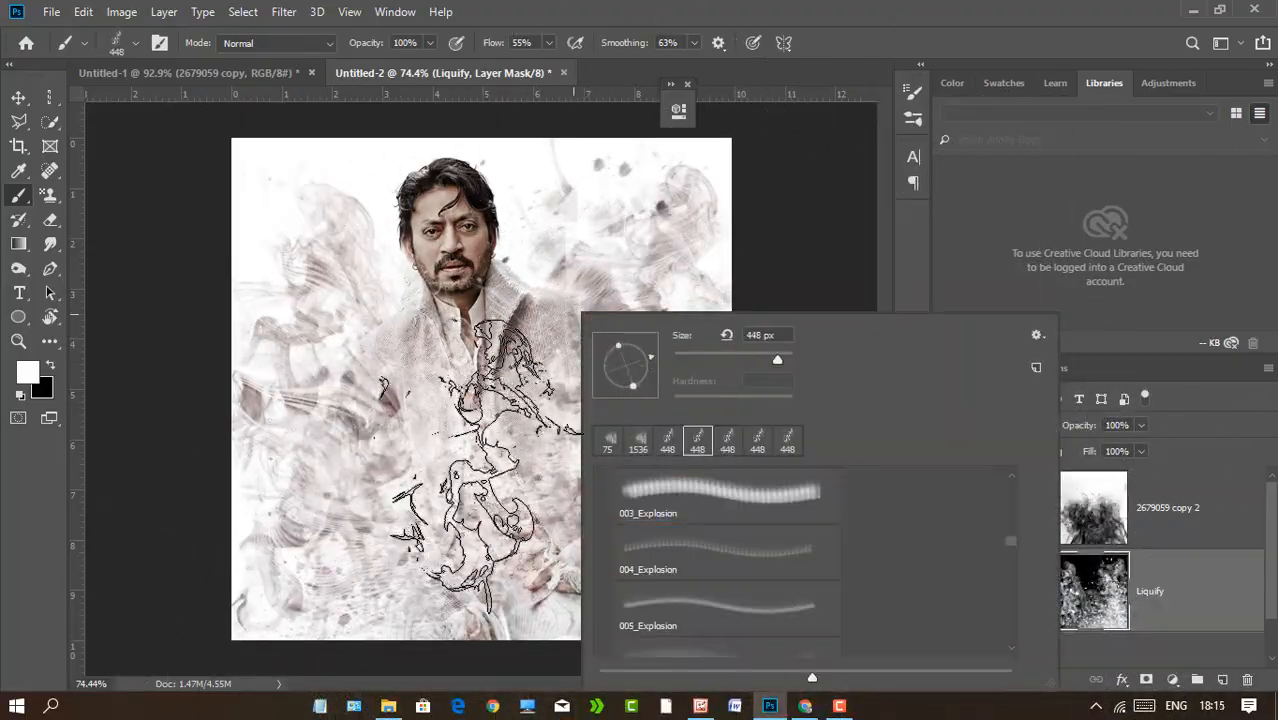
click(450, 469)
Reveal smoke over the jacket, hand, vest, trousers and the right-side swirls.
click(595, 533)
click(686, 399)
click(688, 543)
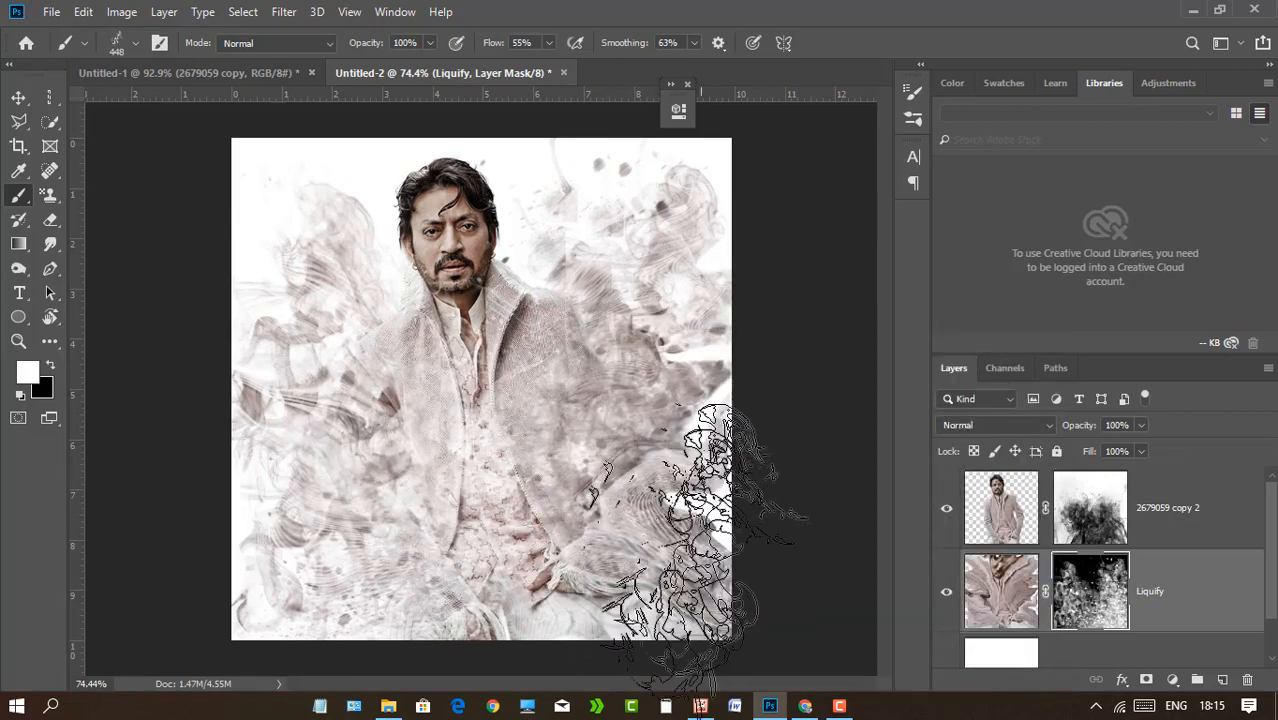
click(548, 305)
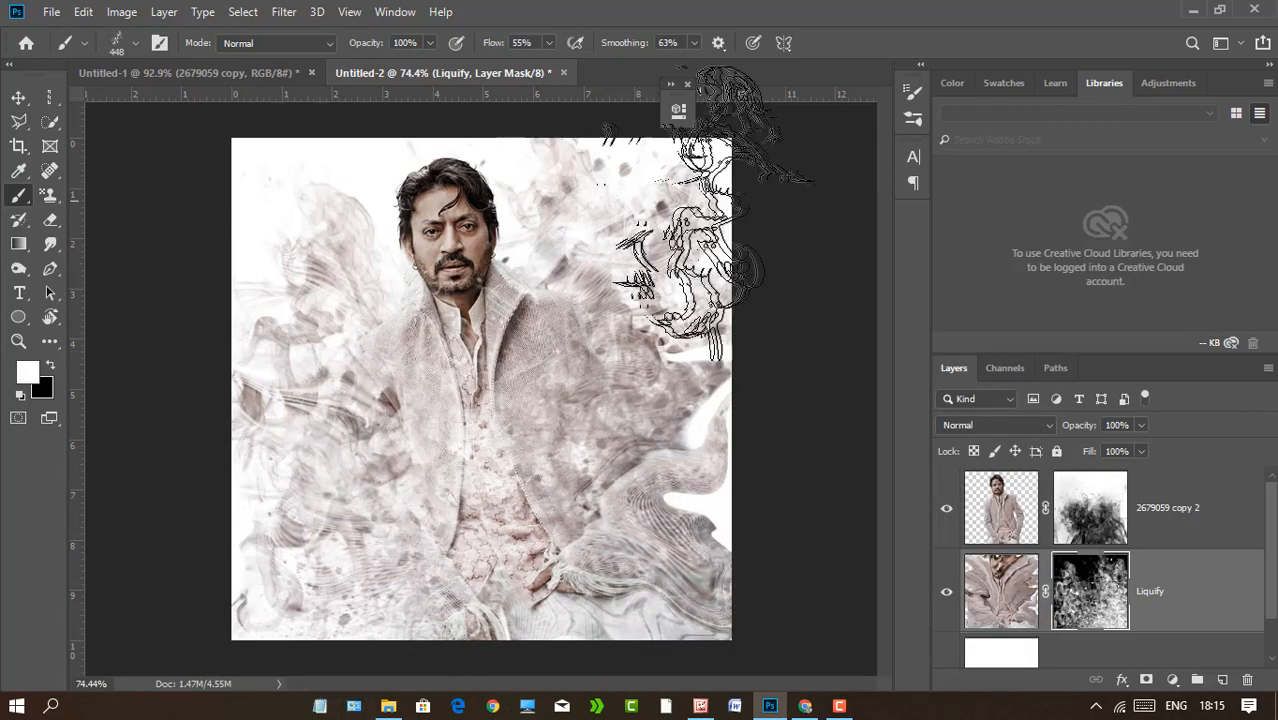
click(484, 520)
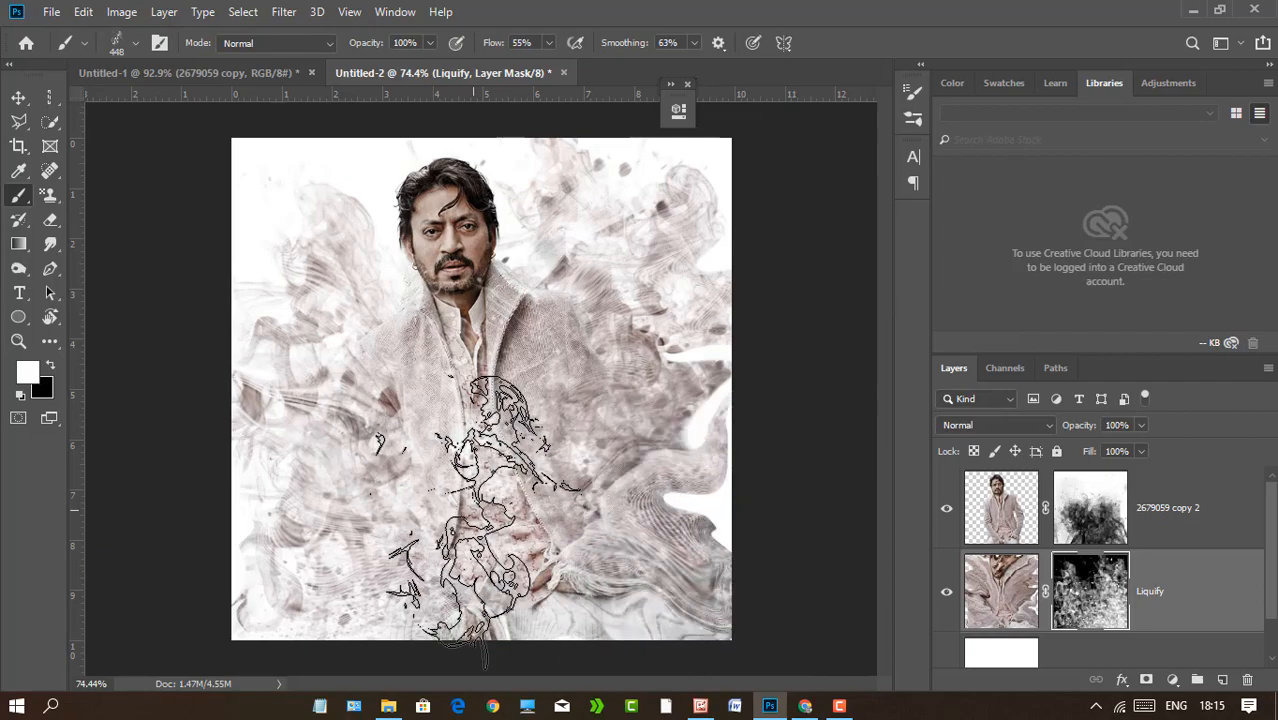
click(465, 520)
right_click(712, 401)
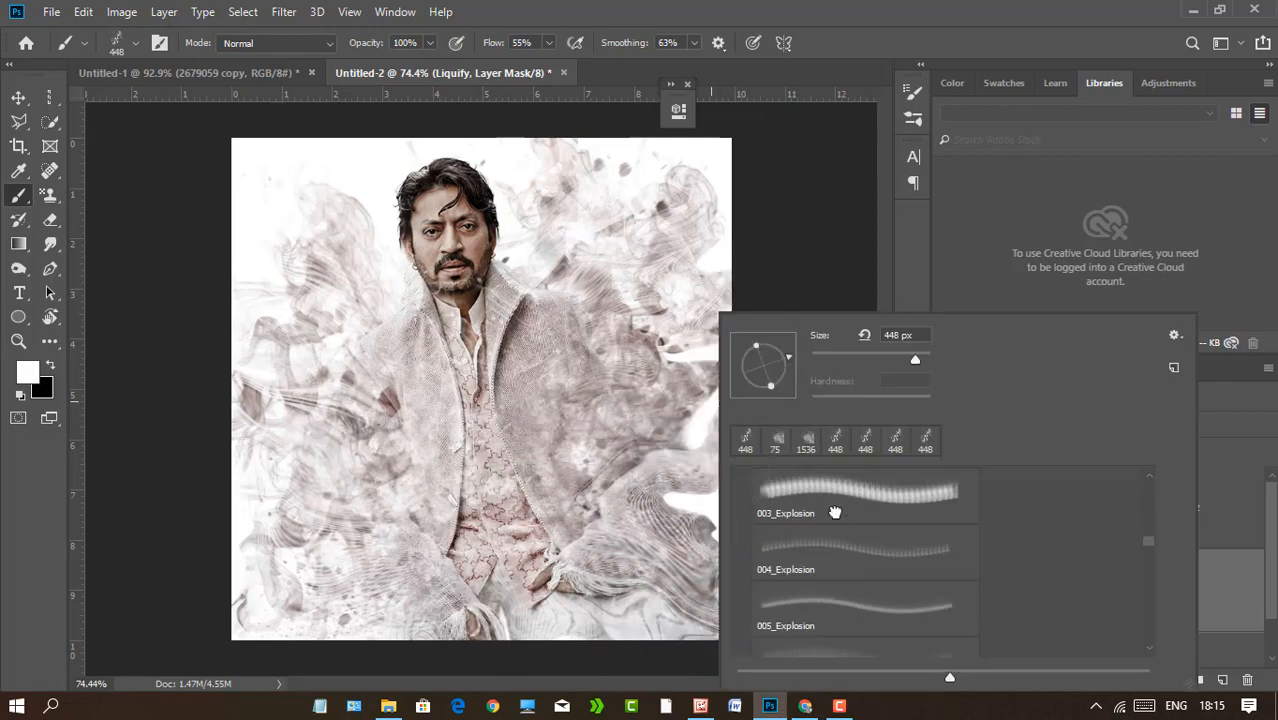
Stamp a large 1102 px Sampled Brush 1 smoke dab onto the mask.
click(832, 511)
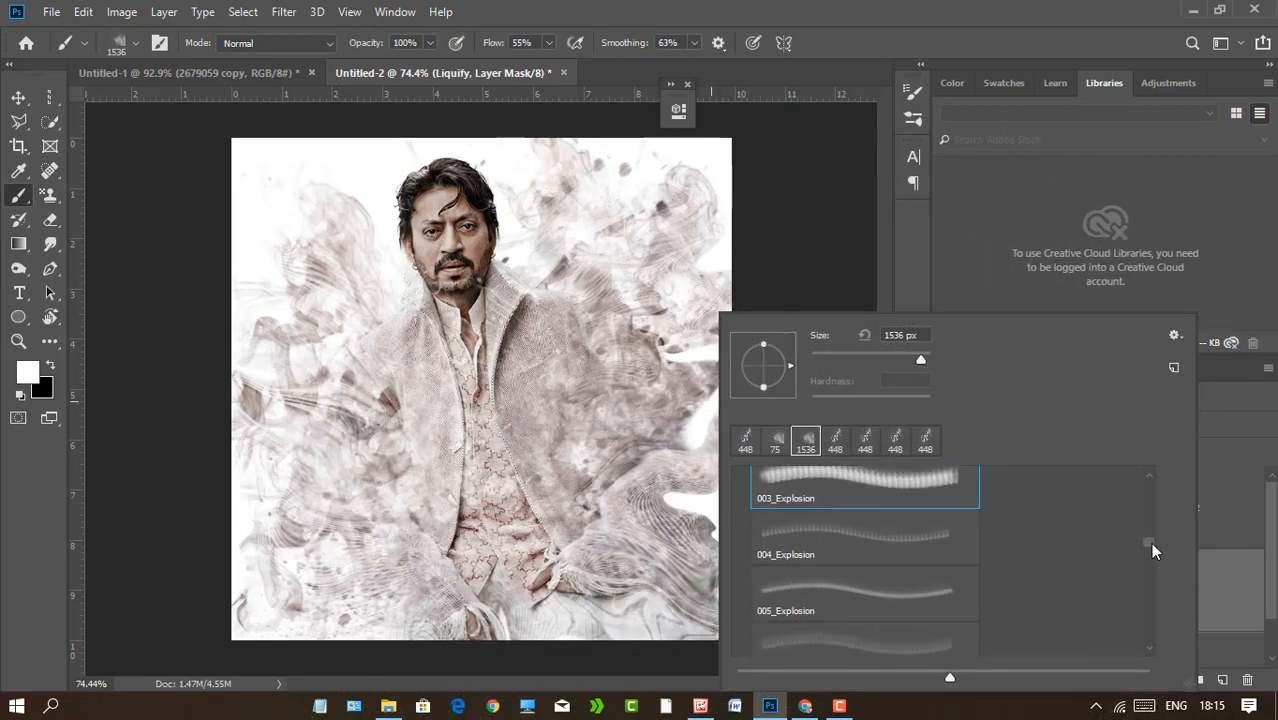
mouse_move(1150, 542)
mouse_down()
mouse_move(1149, 604)
mouse_move(1080, 627)
mouse_up()
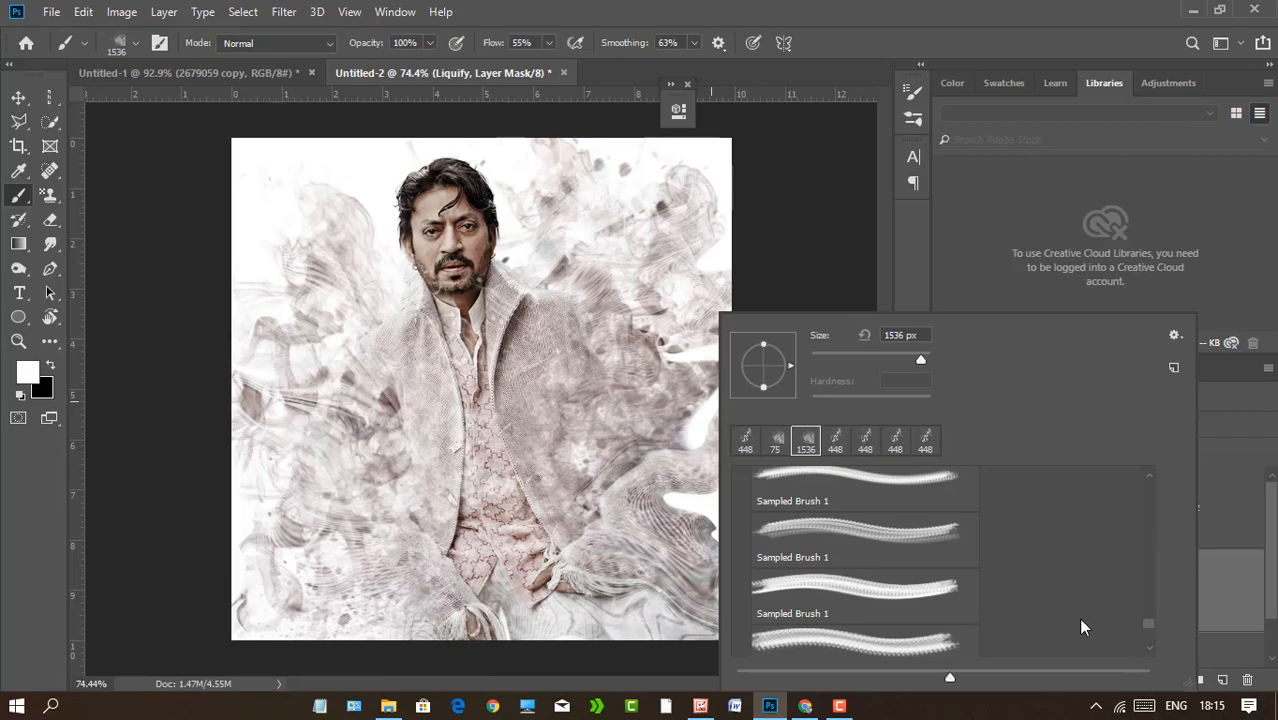
click(893, 510)
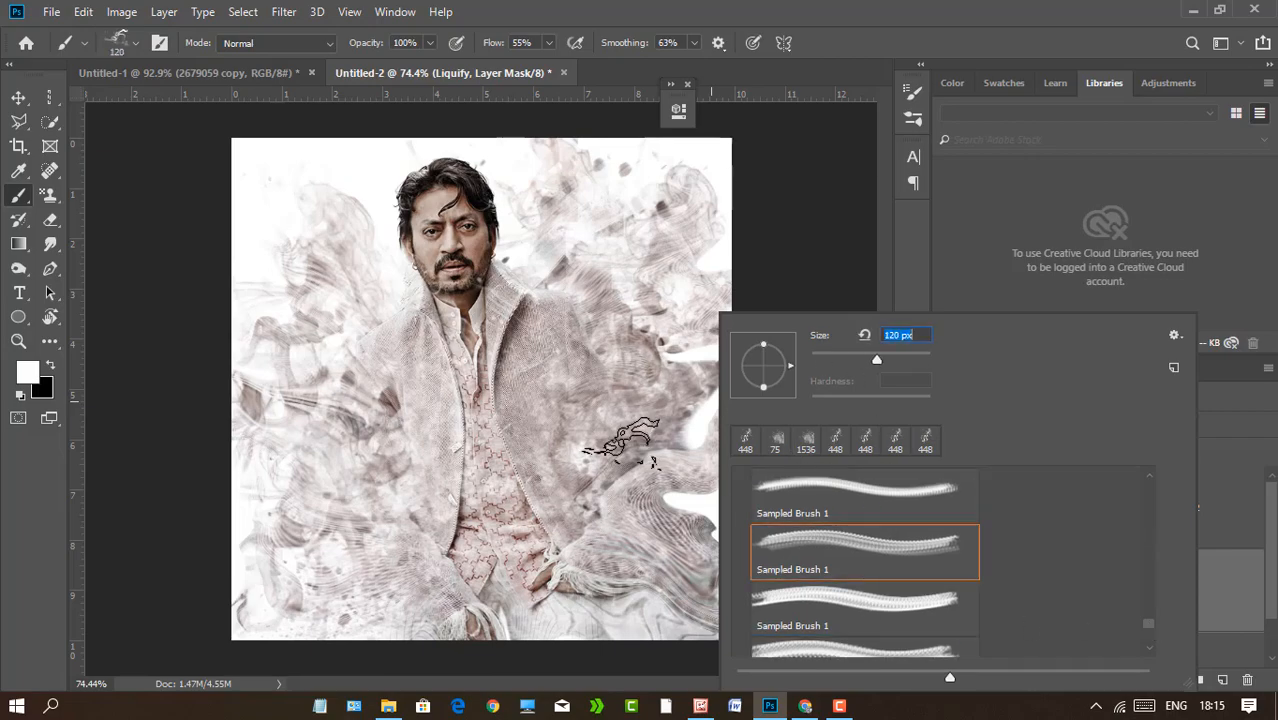
drag(885, 361, 926, 362)
click(510, 520)
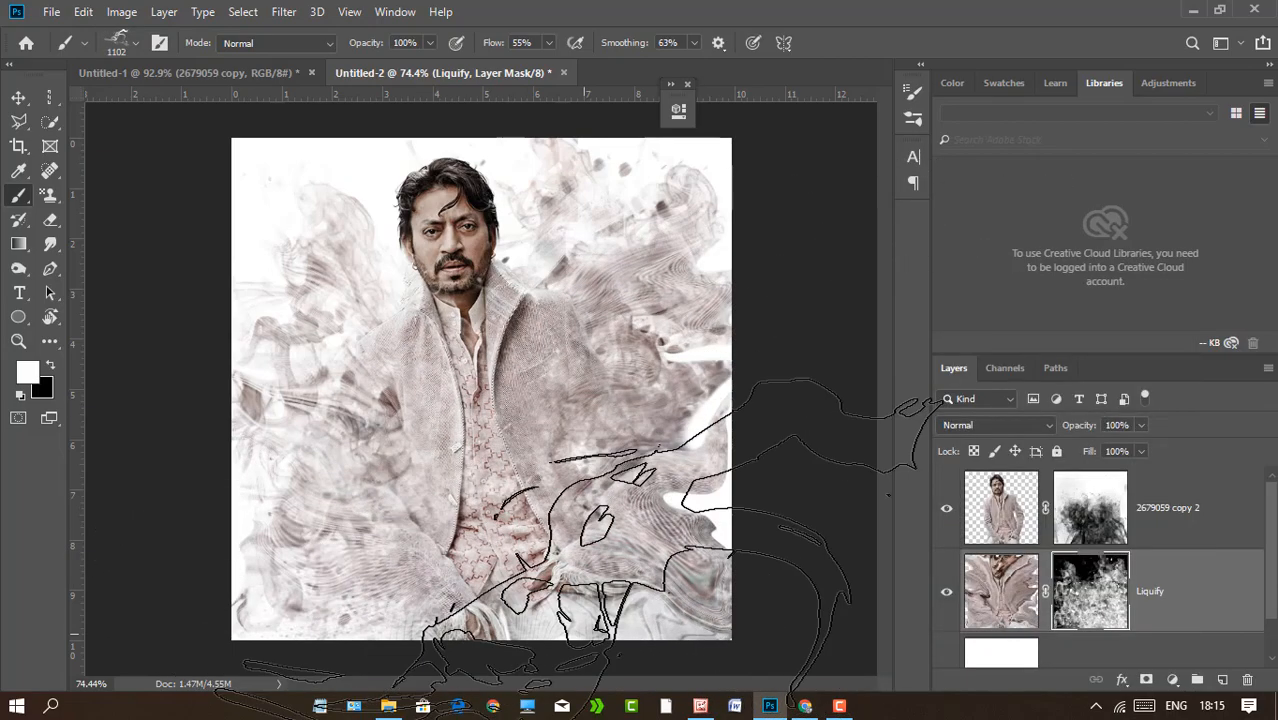
Paint 448 px smoke along the right side, then show Free_Smoke_Photoshop_Brushes_1.zip in its folder.
right_click(585, 370)
click(764, 438)
click(328, 360)
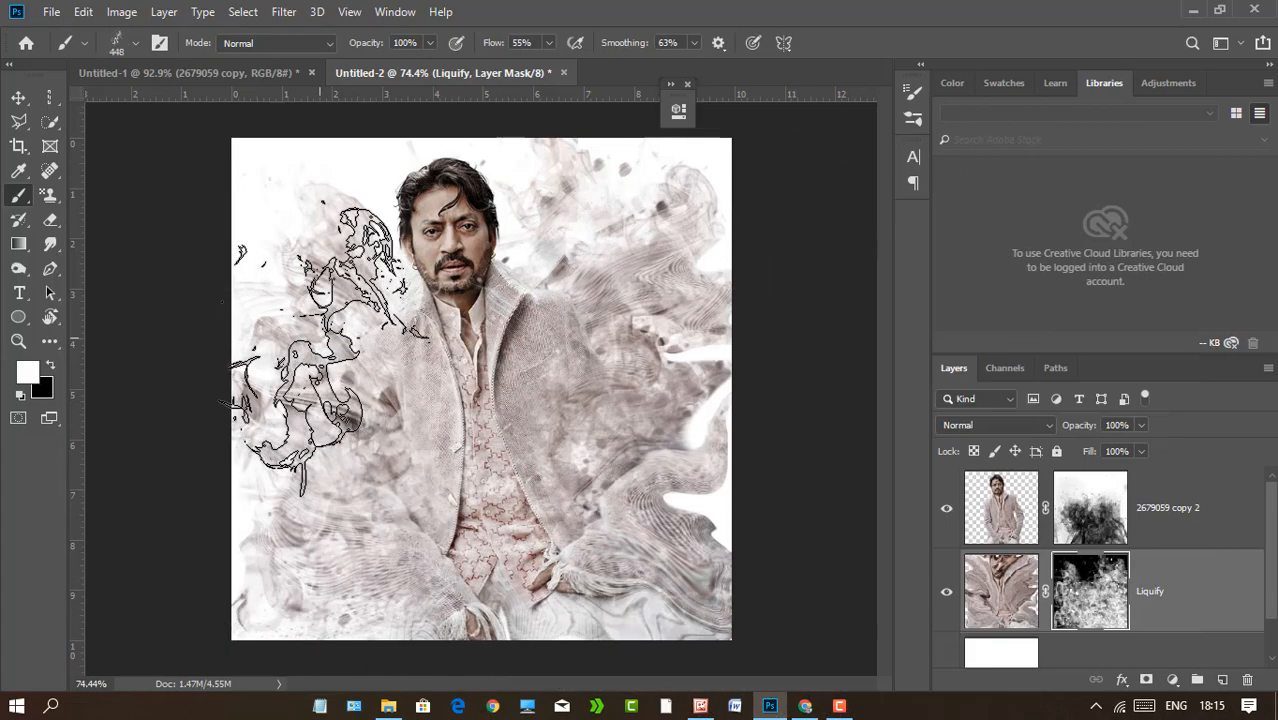
mouse_move(668, 330)
mouse_down()
mouse_move(690, 410)
mouse_move(735, 510)
mouse_move(845, 258)
mouse_up()
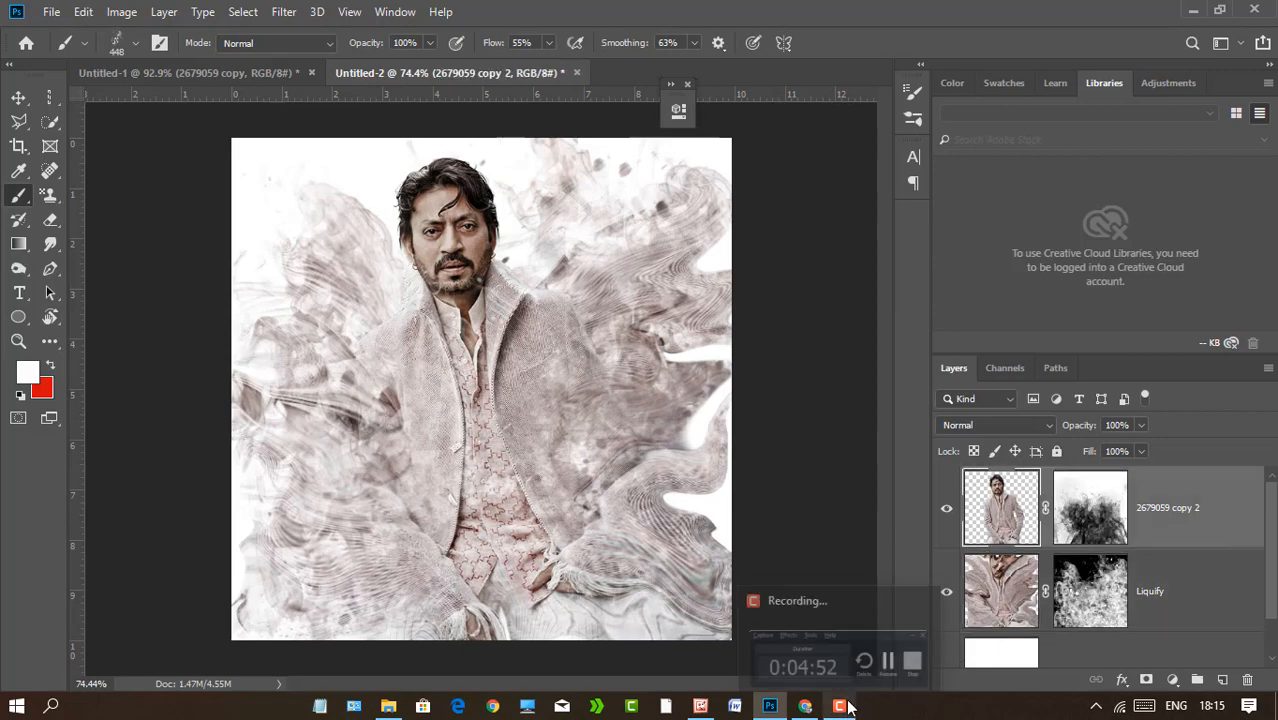
click(1072, 512)
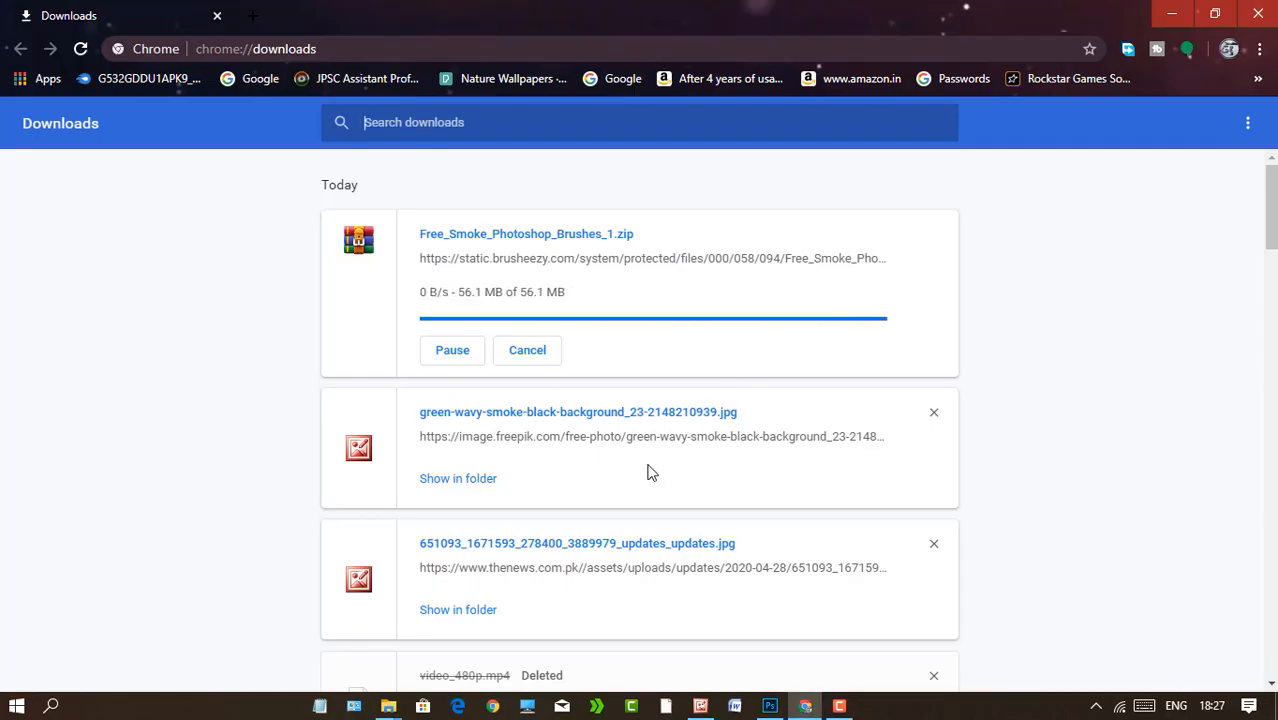
click(482, 304)
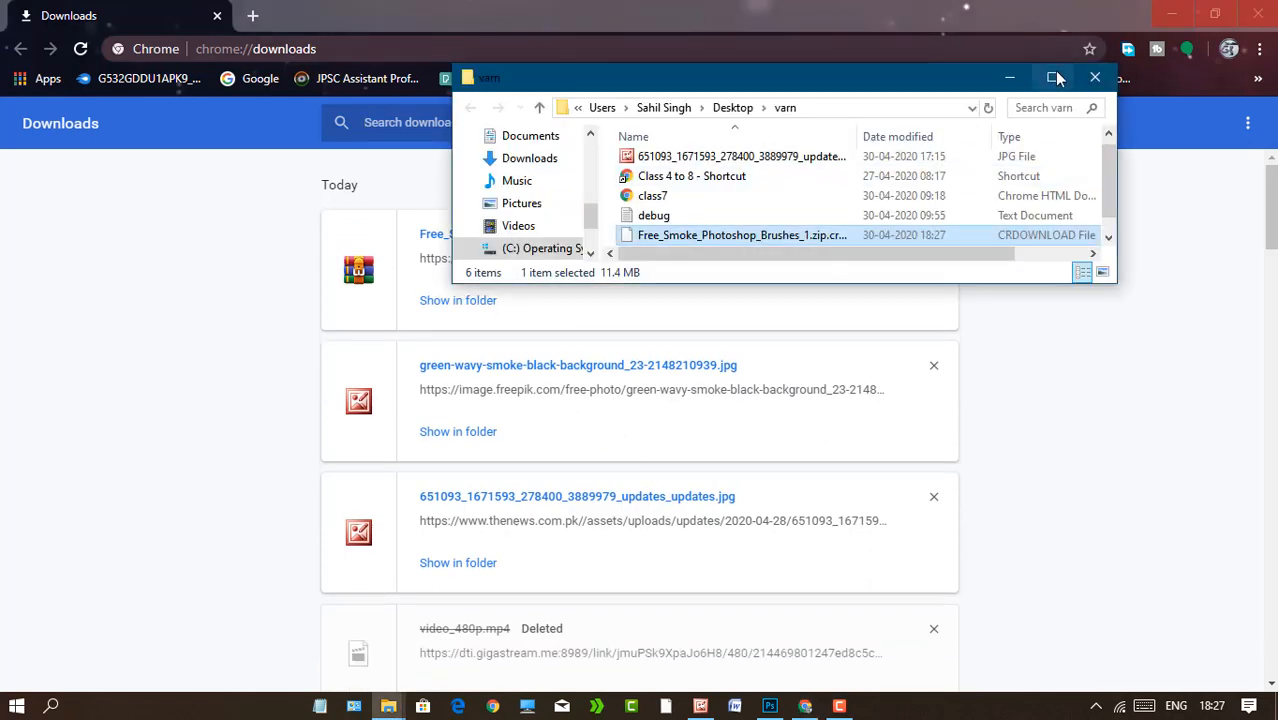
Extract Free_Smoke_Photoshop_Brushes_1.zip into its own folder and open it to find the ABR file.
click(1055, 78)
right_click(747, 443)
click(700, 474)
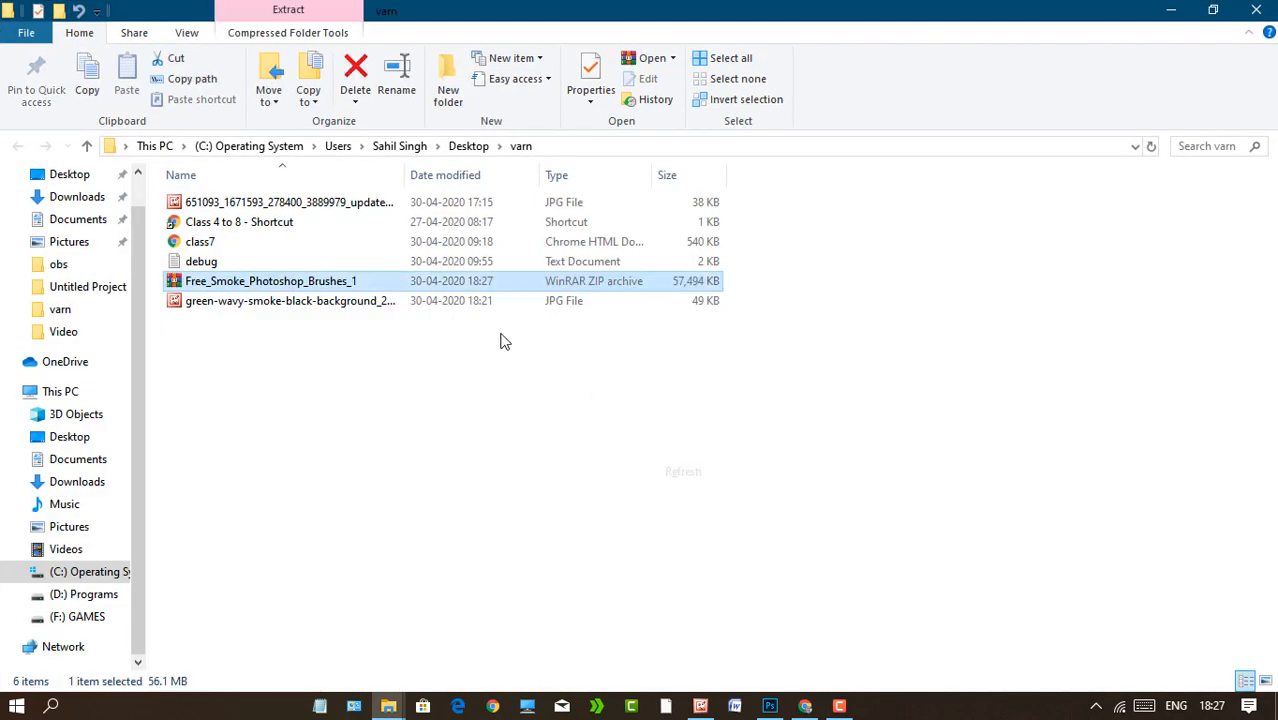
right_click(422, 281)
click(533, 397)
double_click(415, 204)
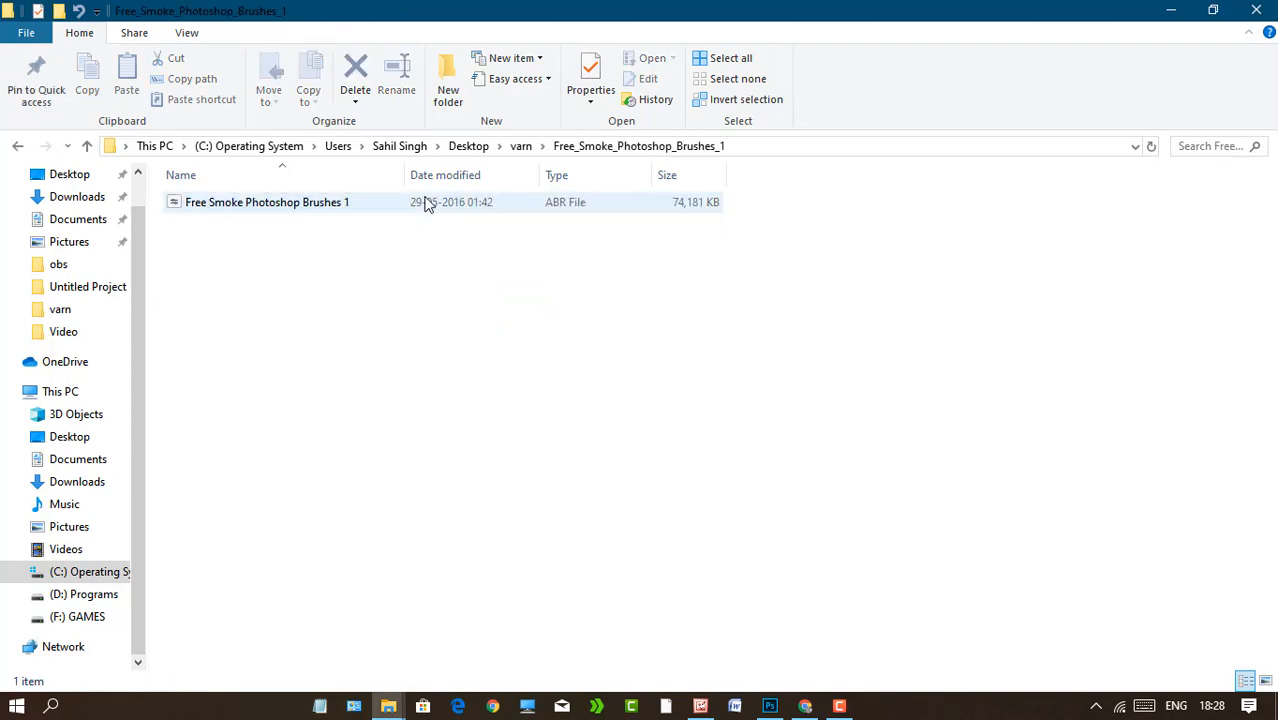
key(alt+Tab)
Import the Free Smoke Photoshop Brushes 1 ABR from Desktop > varn into the brush presets.
click(1190, 12)
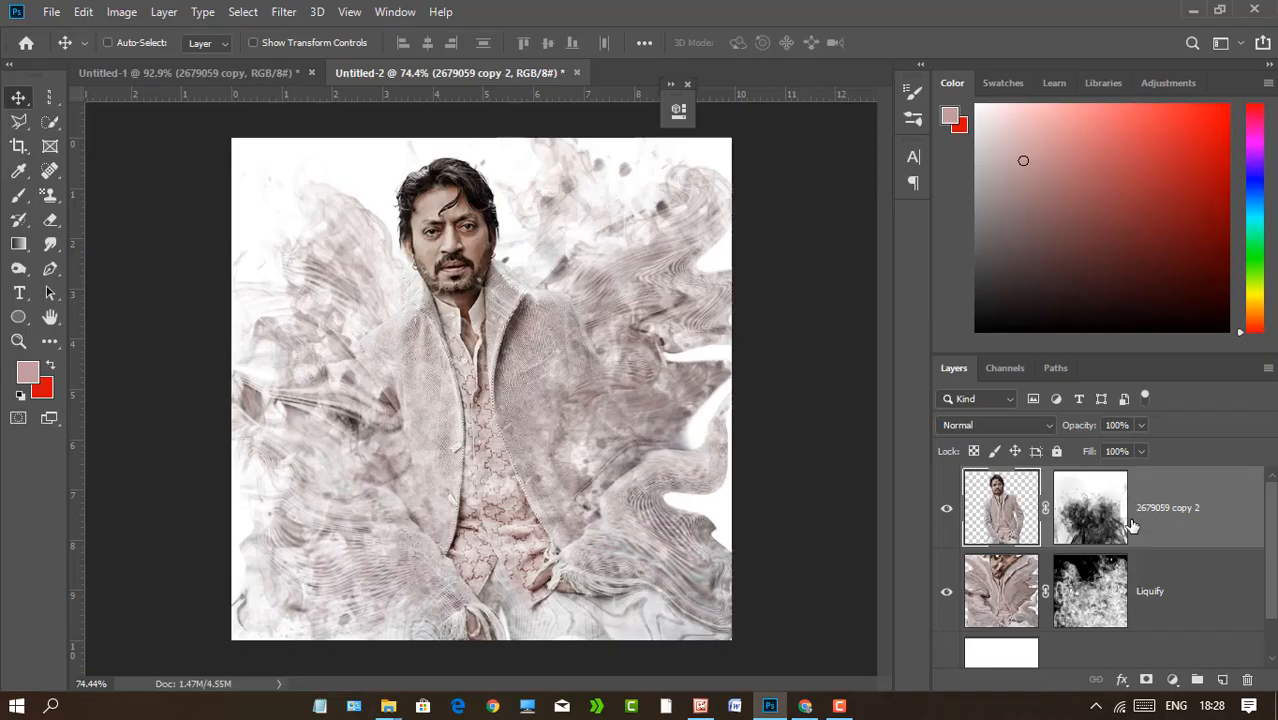
click(16, 194)
right_click(487, 337)
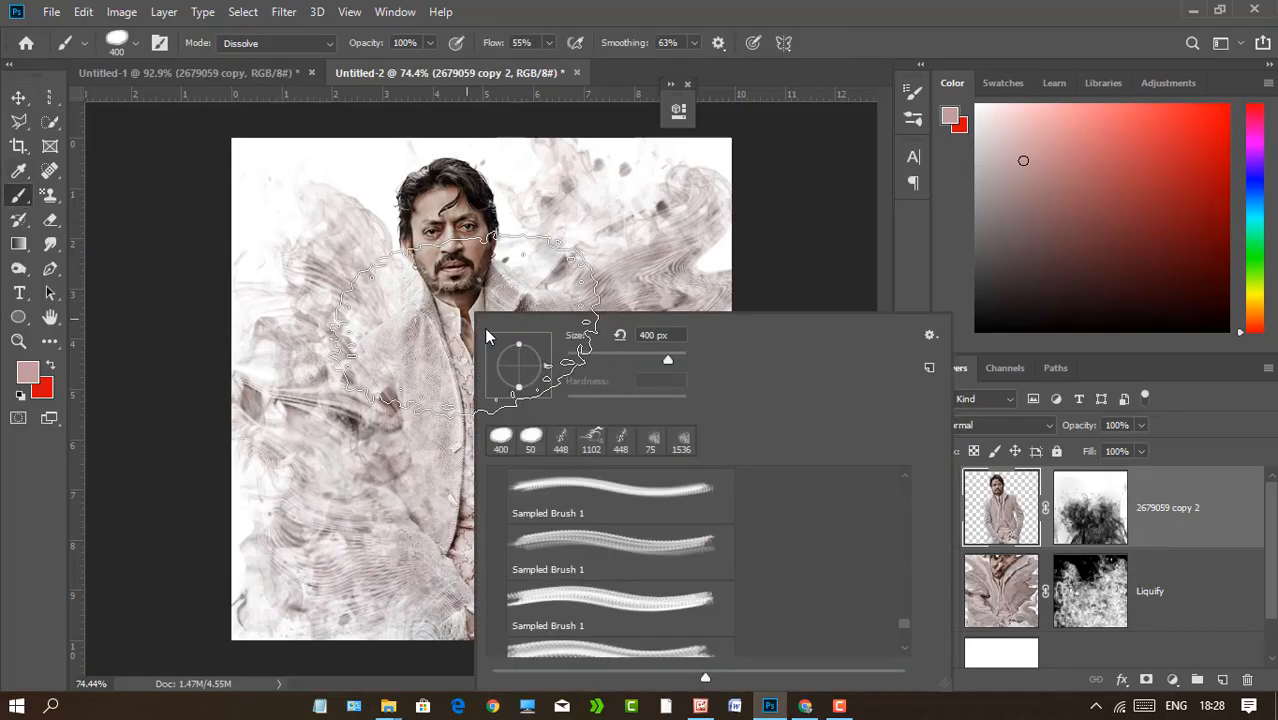
click(928, 337)
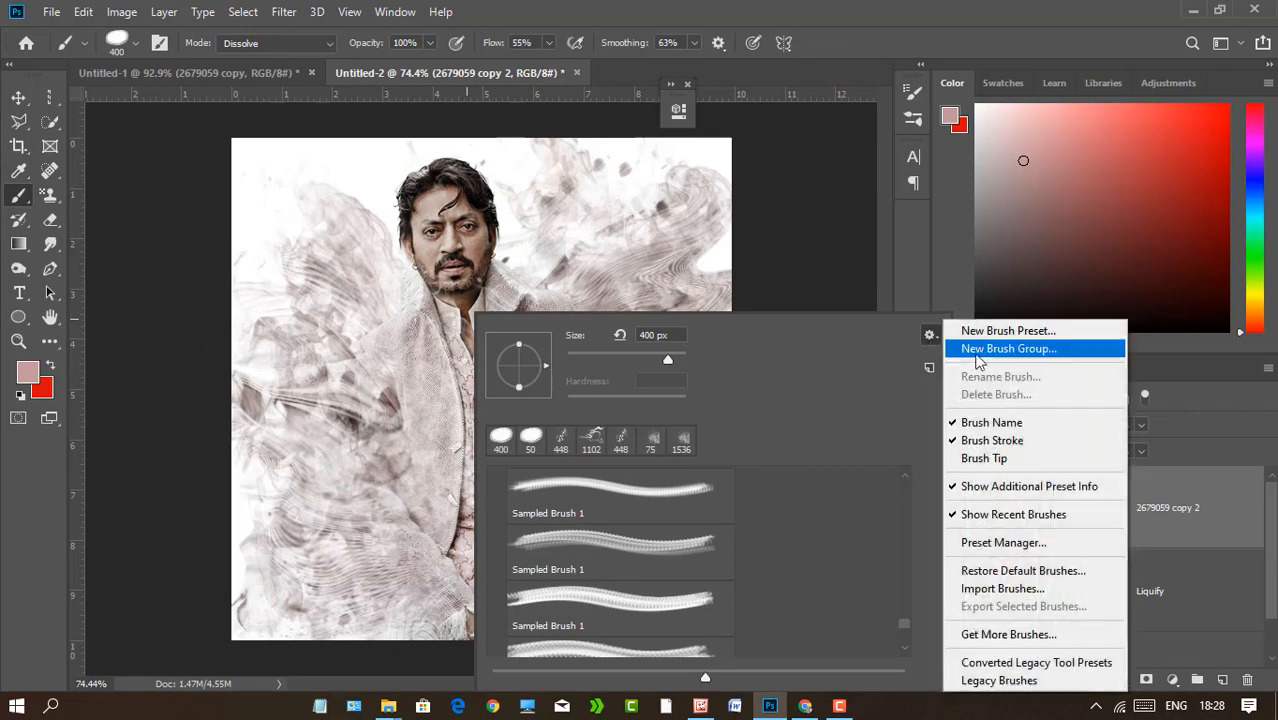
click(1003, 588)
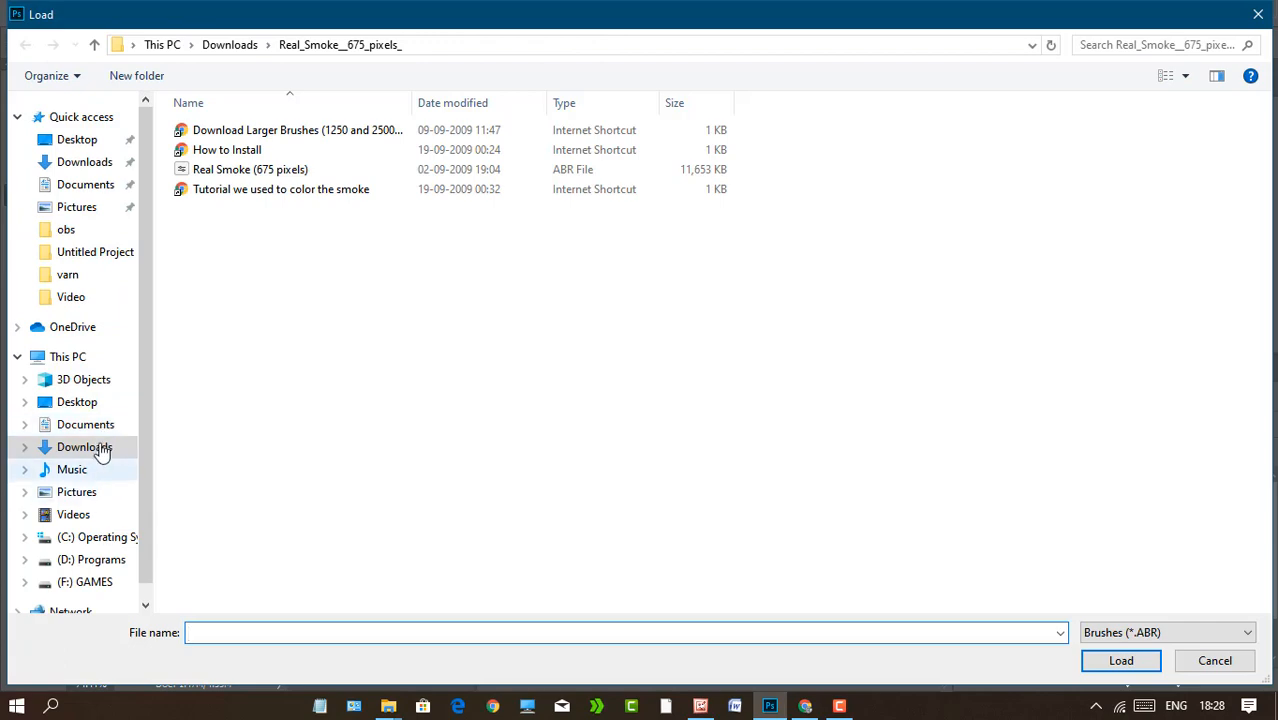
click(78, 402)
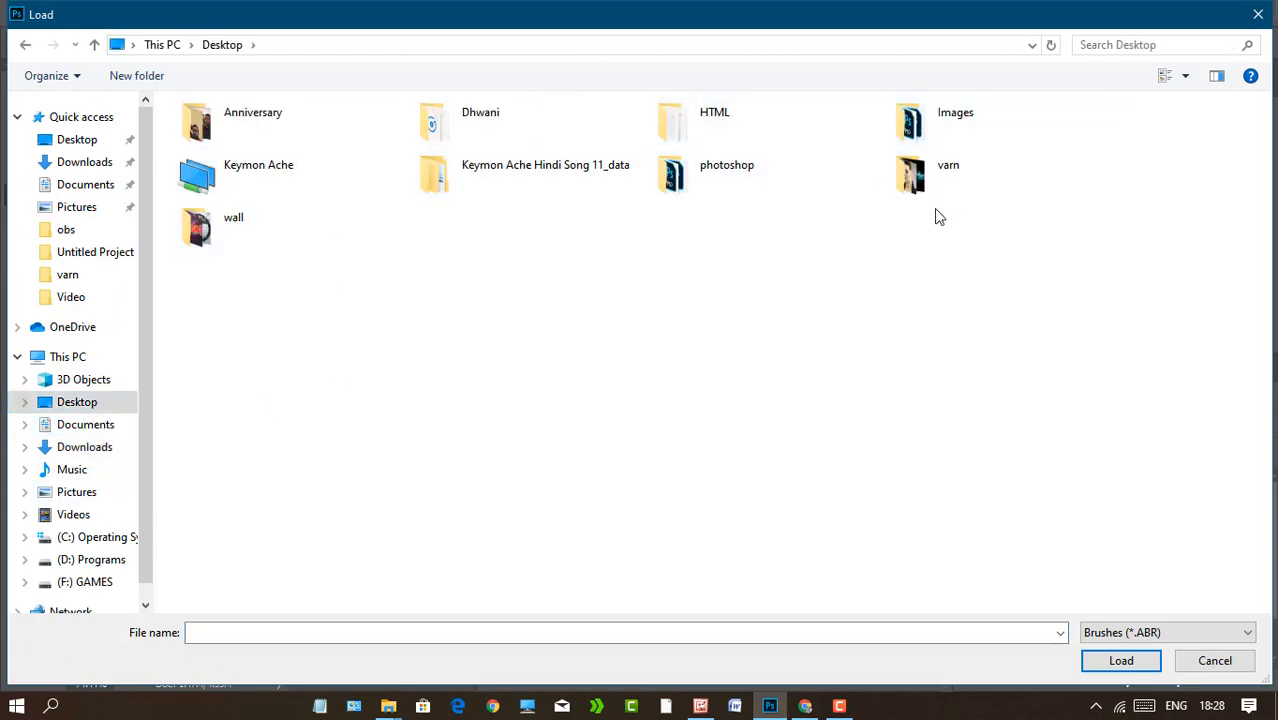
double_click(933, 178)
double_click(214, 150)
double_click(345, 134)
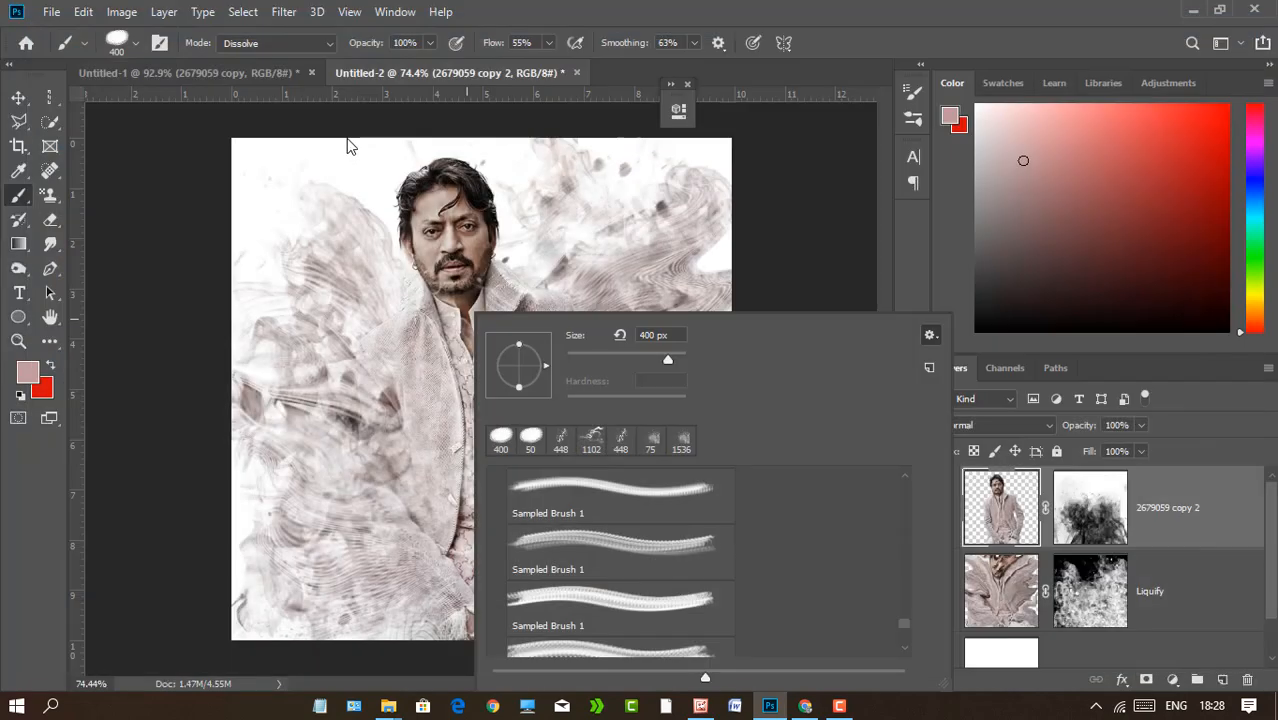
Scroll the preset list and review the new smoke brushes in the Preset Manager.
scroll(772, 500, down, 3)
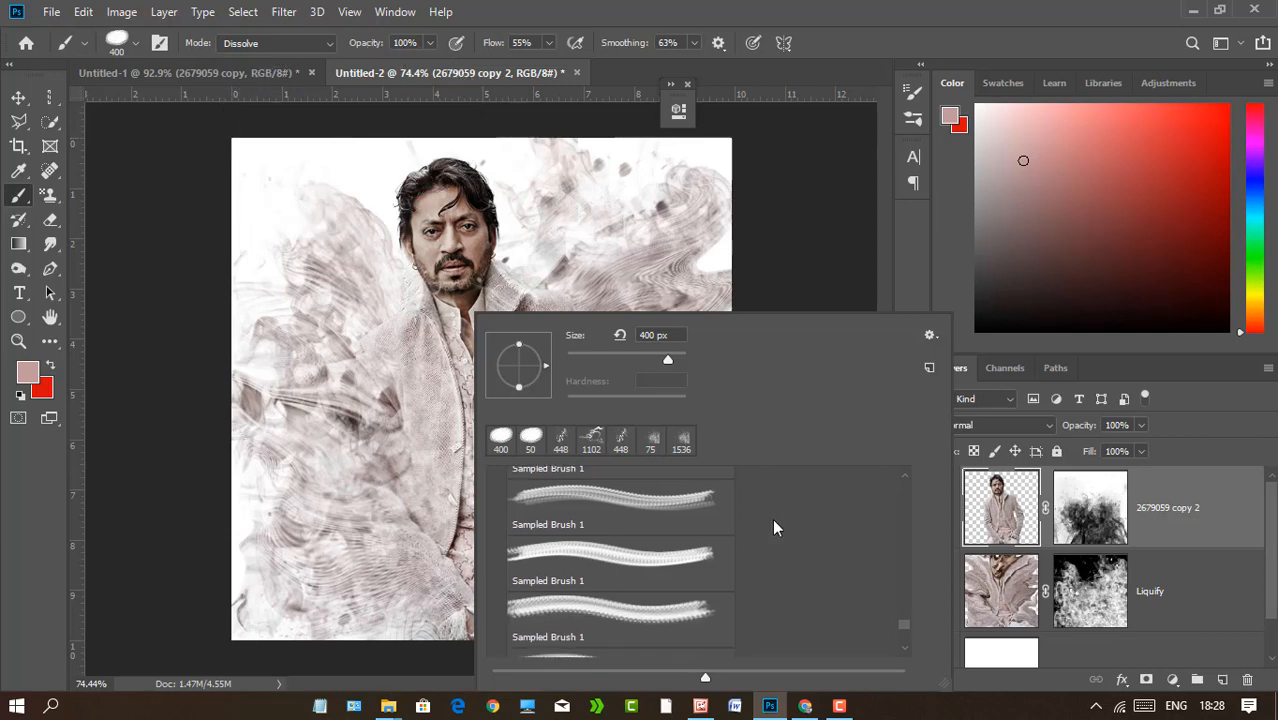
scroll(749, 598, down, 3)
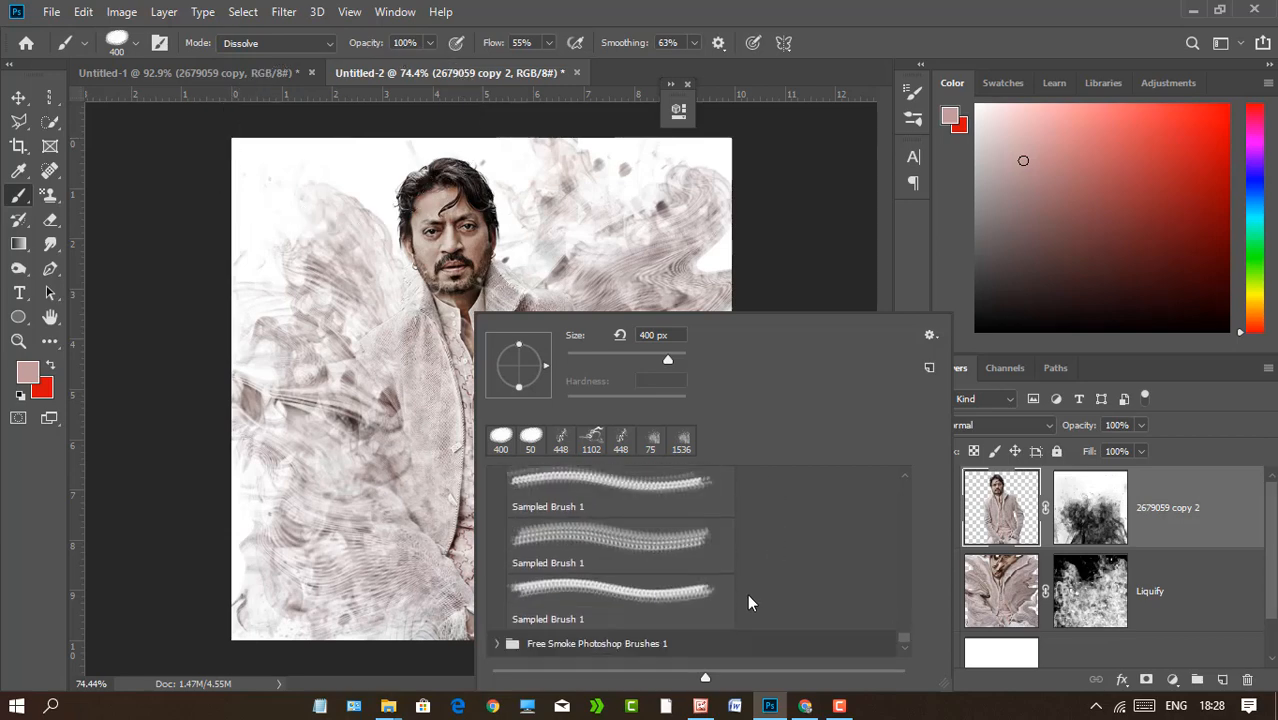
scroll(955, 570, down, 2)
click(930, 335)
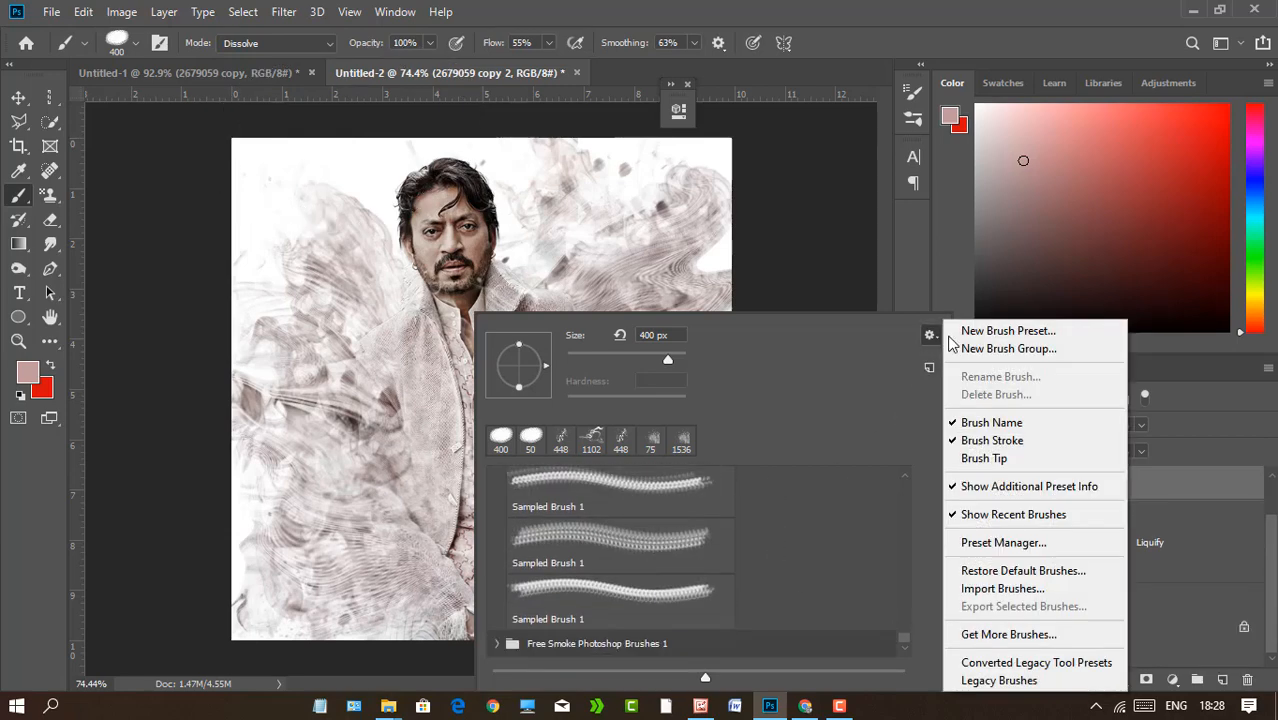
click(1005, 542)
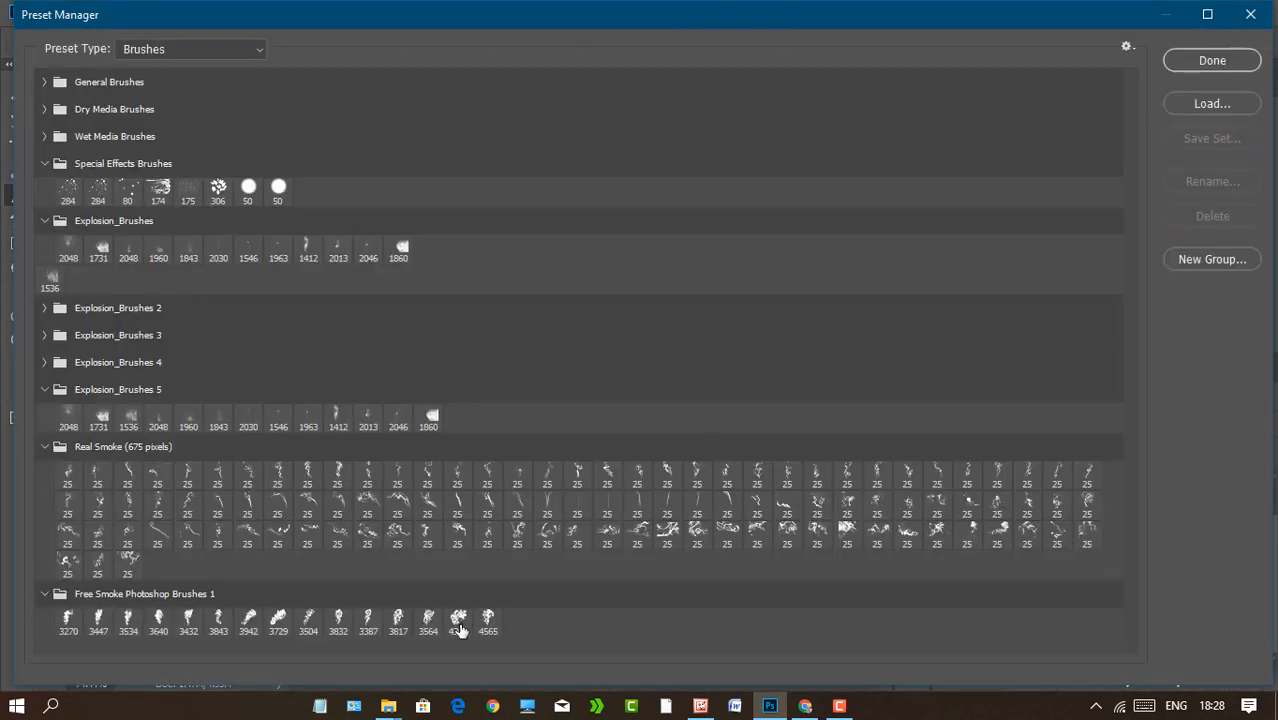
click(1213, 61)
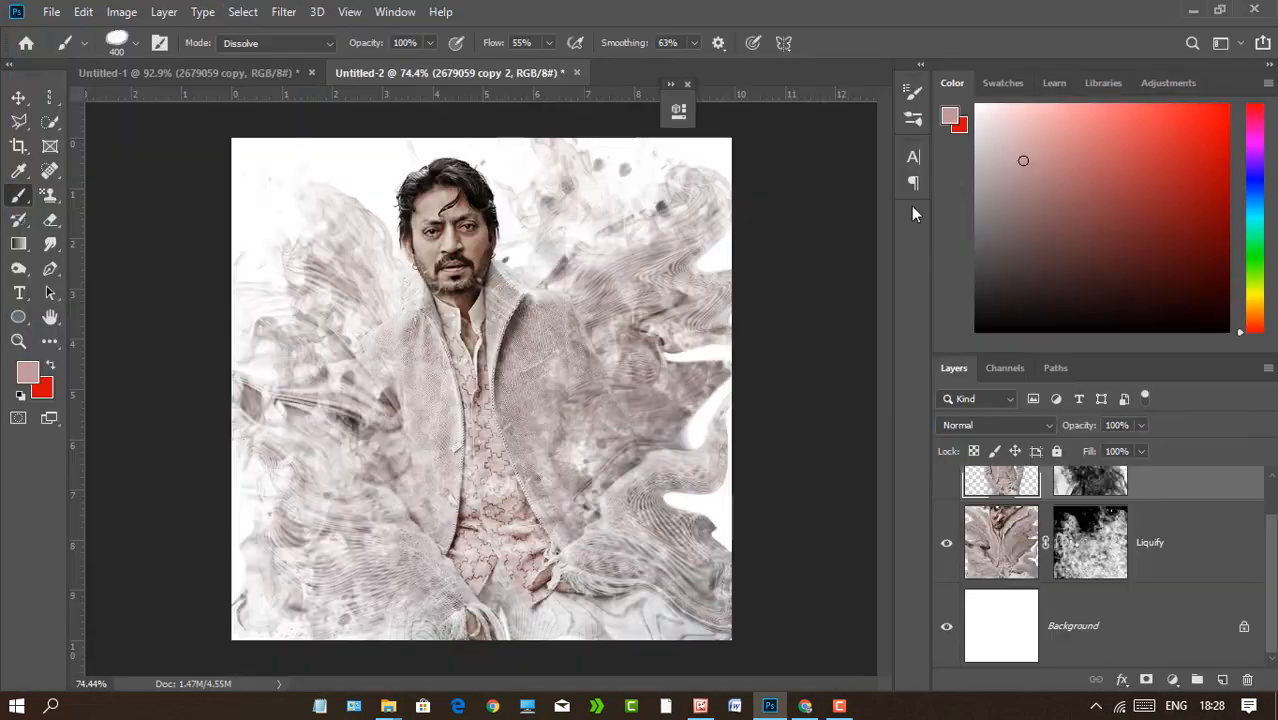
Paint pink strokes along the bottom of Layer 1 with a 259 px brush in Normal mode.
right_click(708, 238)
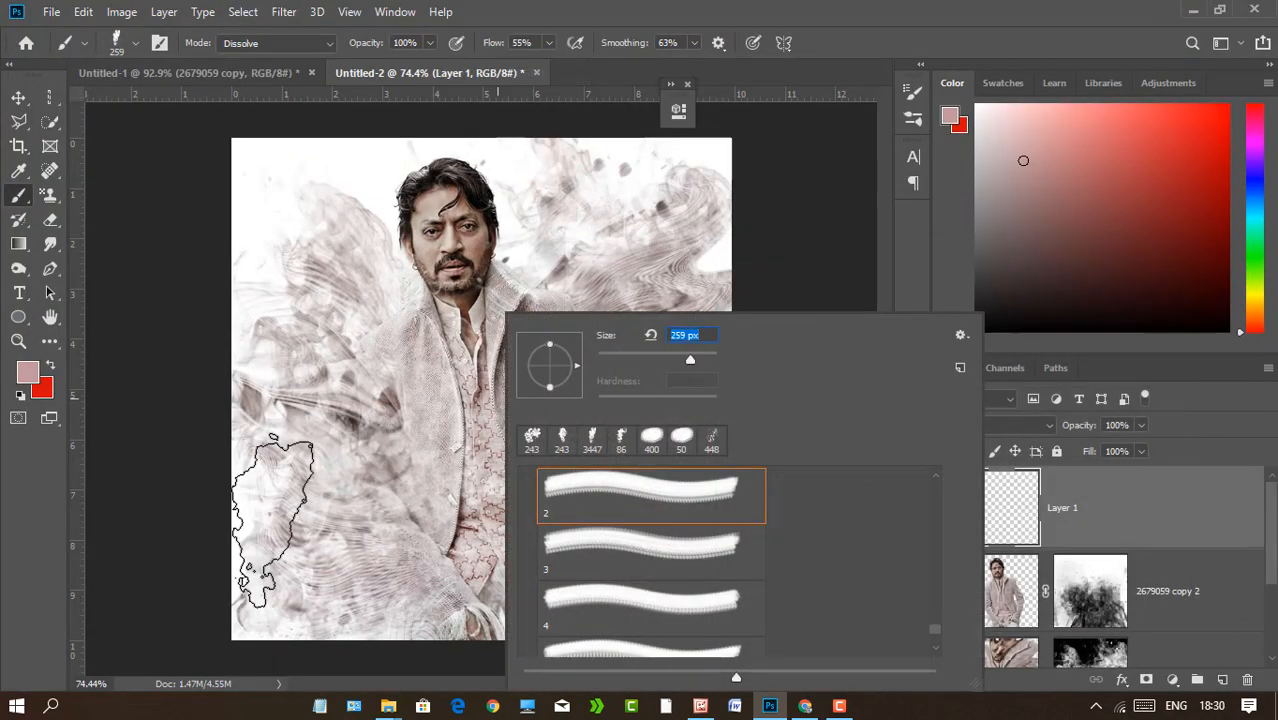
key(Return)
drag(272, 520, 262, 572)
click(275, 43)
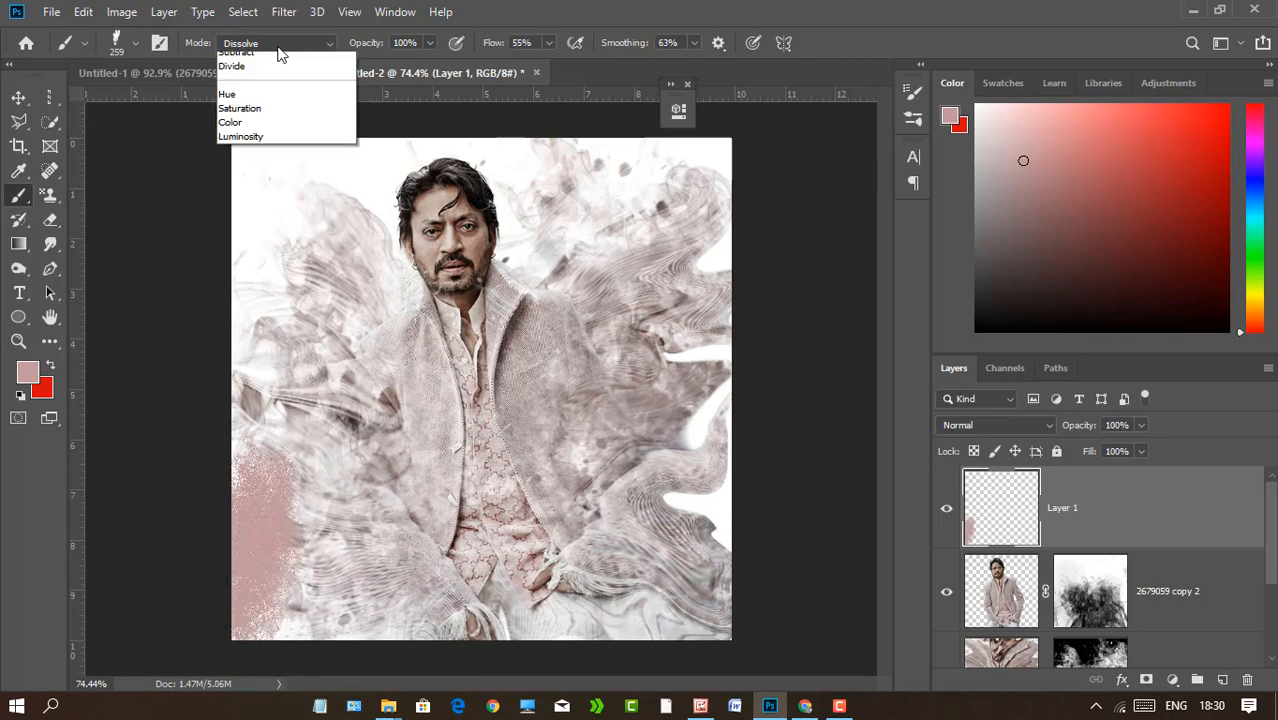
click(250, 60)
drag(690, 495, 692, 600)
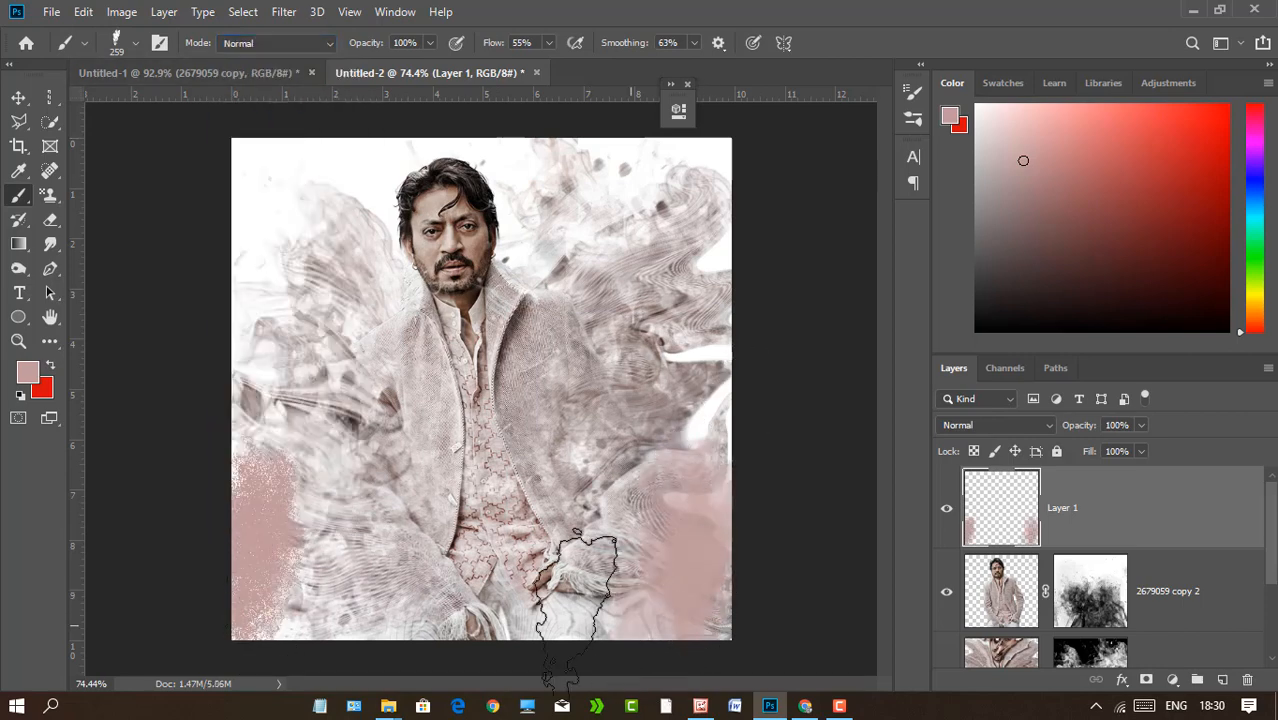
drag(272, 600, 370, 614)
drag(420, 660, 630, 632)
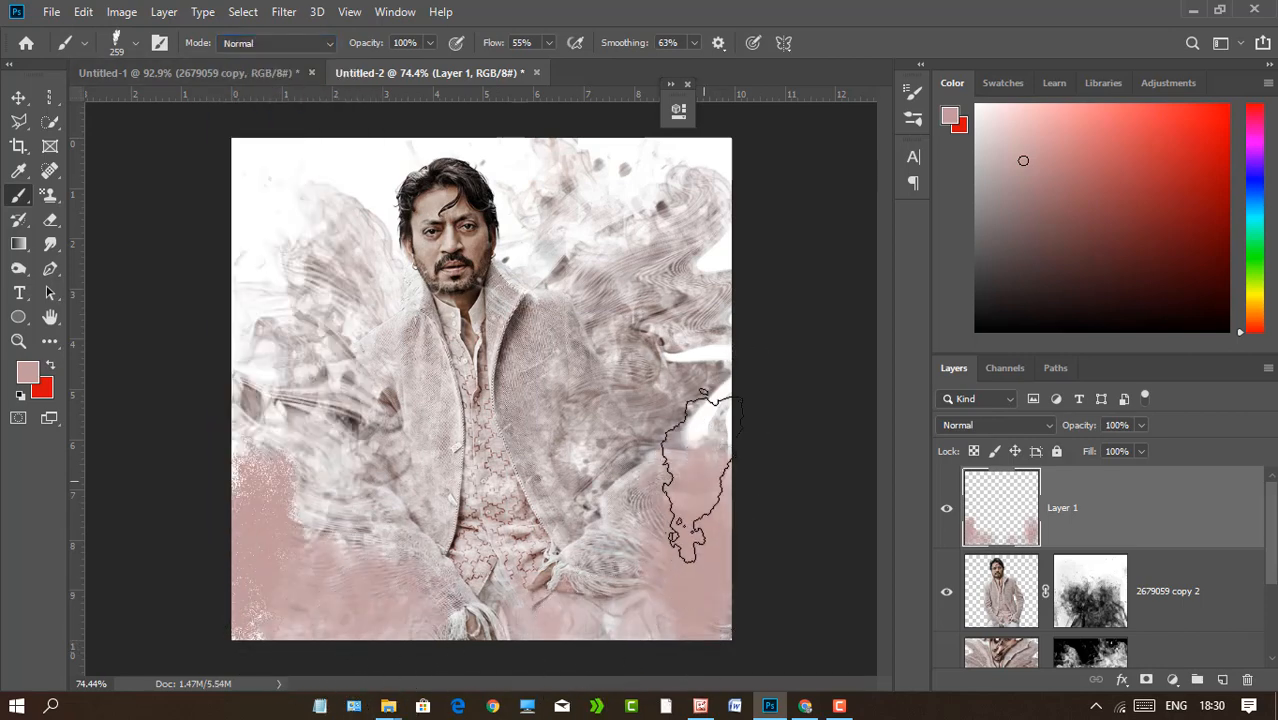
mouse_move(284, 522)
mouse_down()
mouse_move(346, 580)
mouse_move(286, 614)
mouse_move(404, 650)
mouse_up()
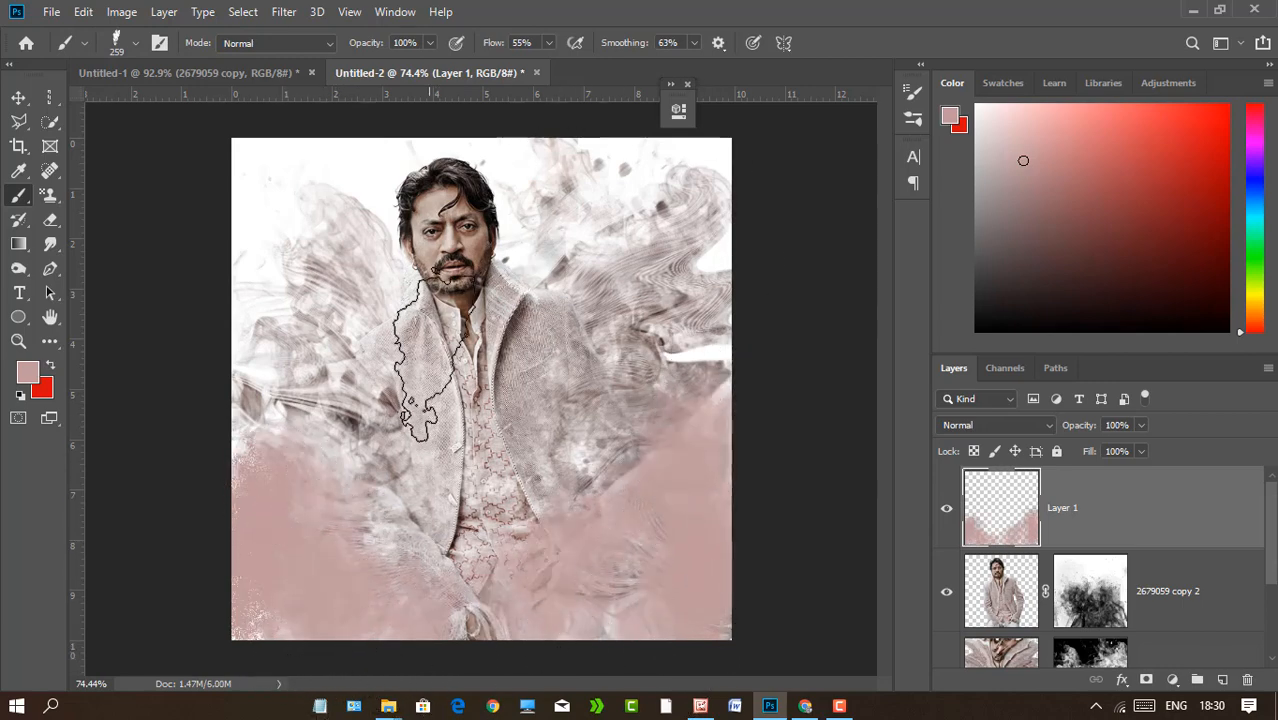
click(283, 11)
Apply a 55.3 px Gaussian Blur to Layer 1's pink paint.
mouse_move(470, 224)
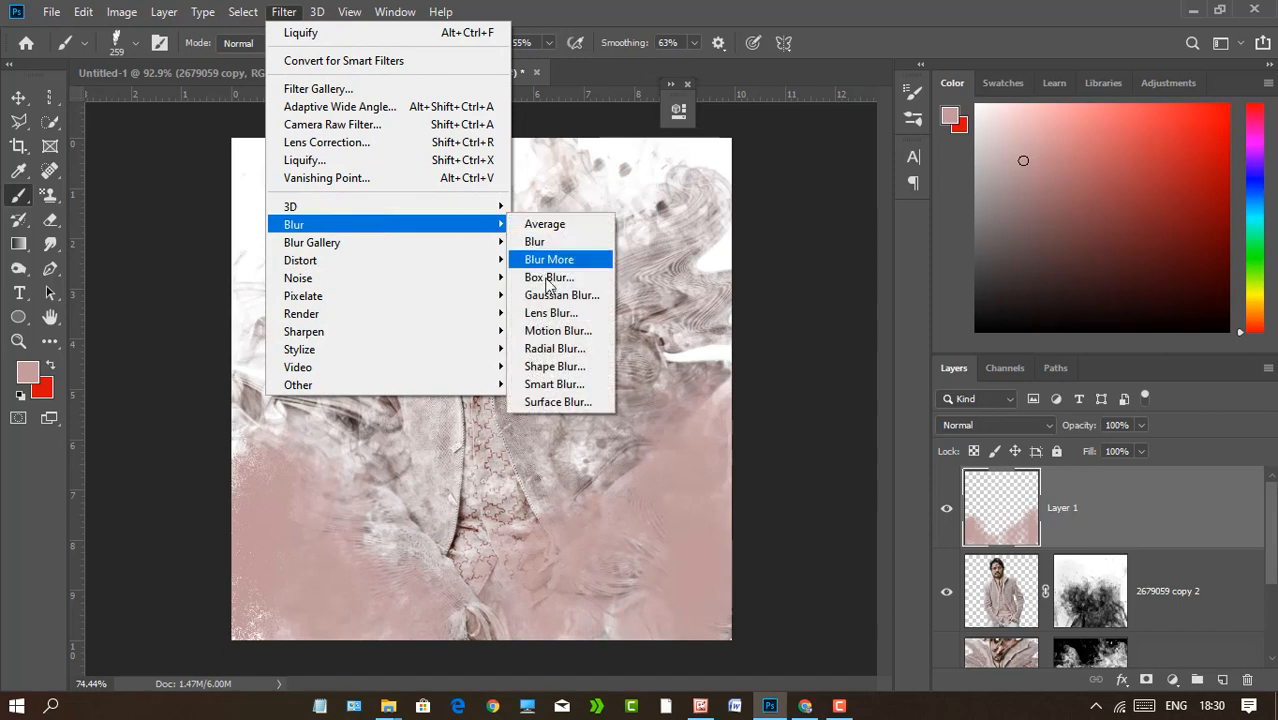
click(561, 295)
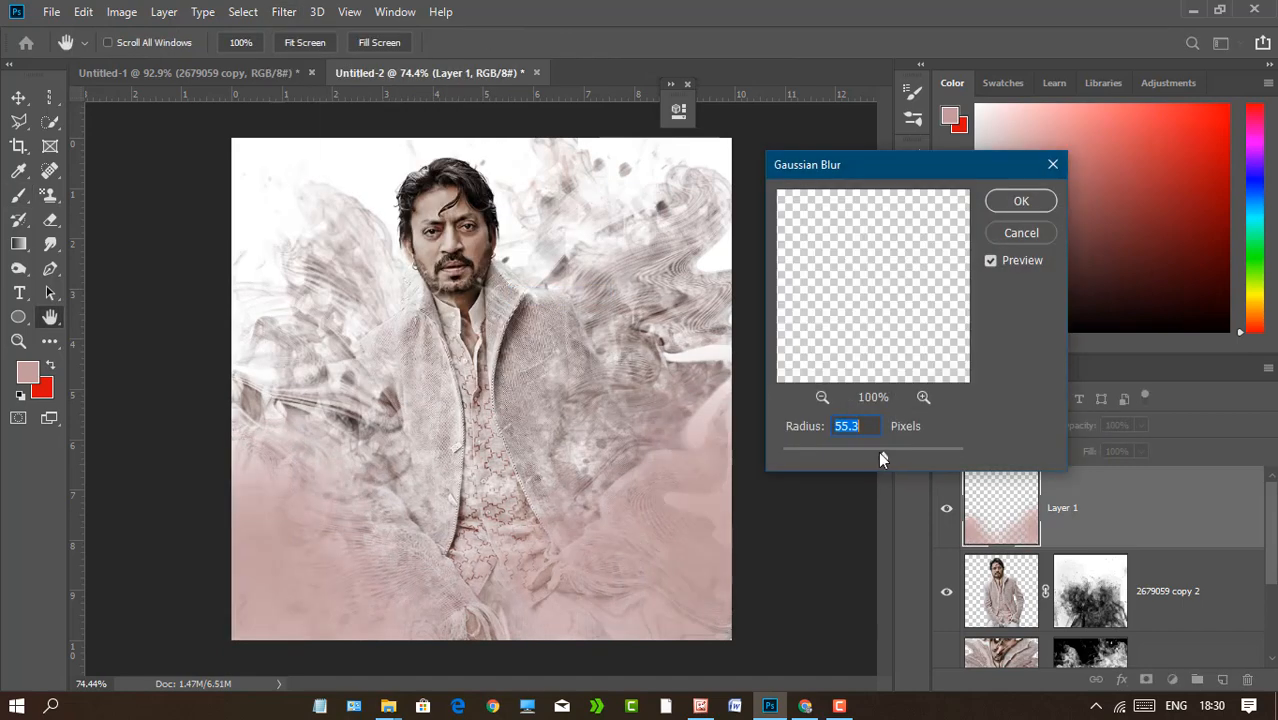
click(1020, 201)
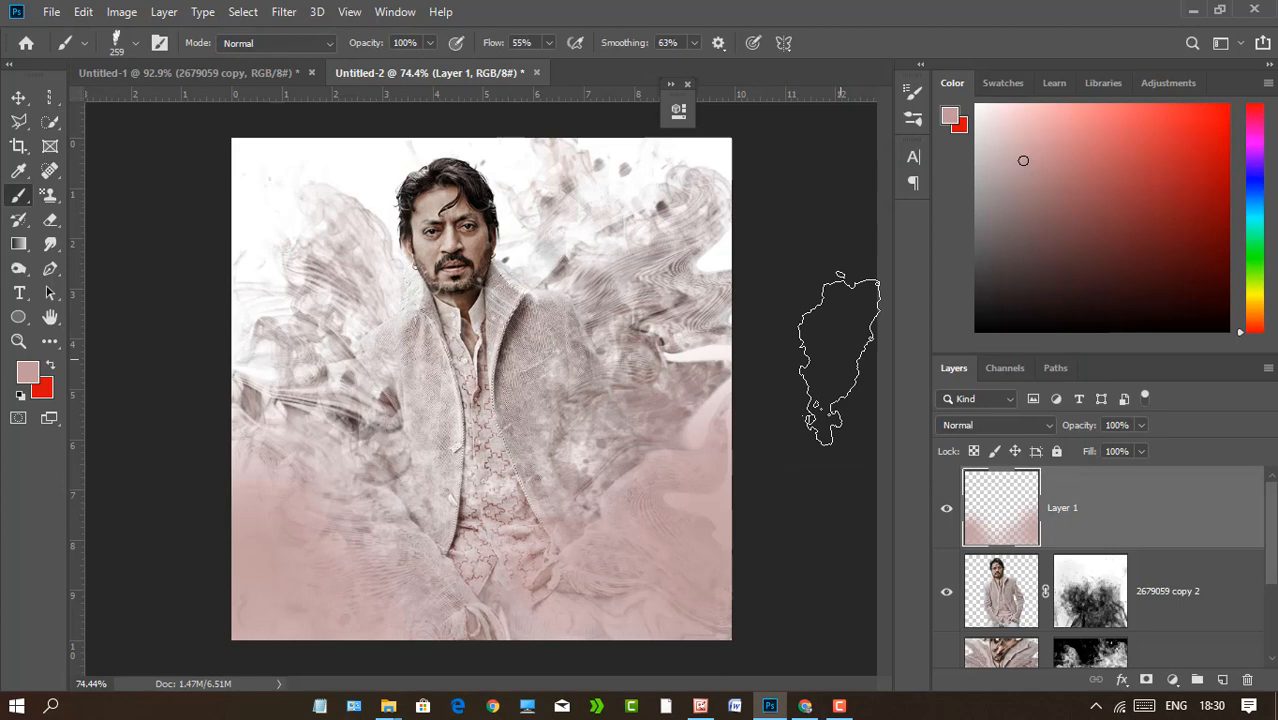
click(990, 425)
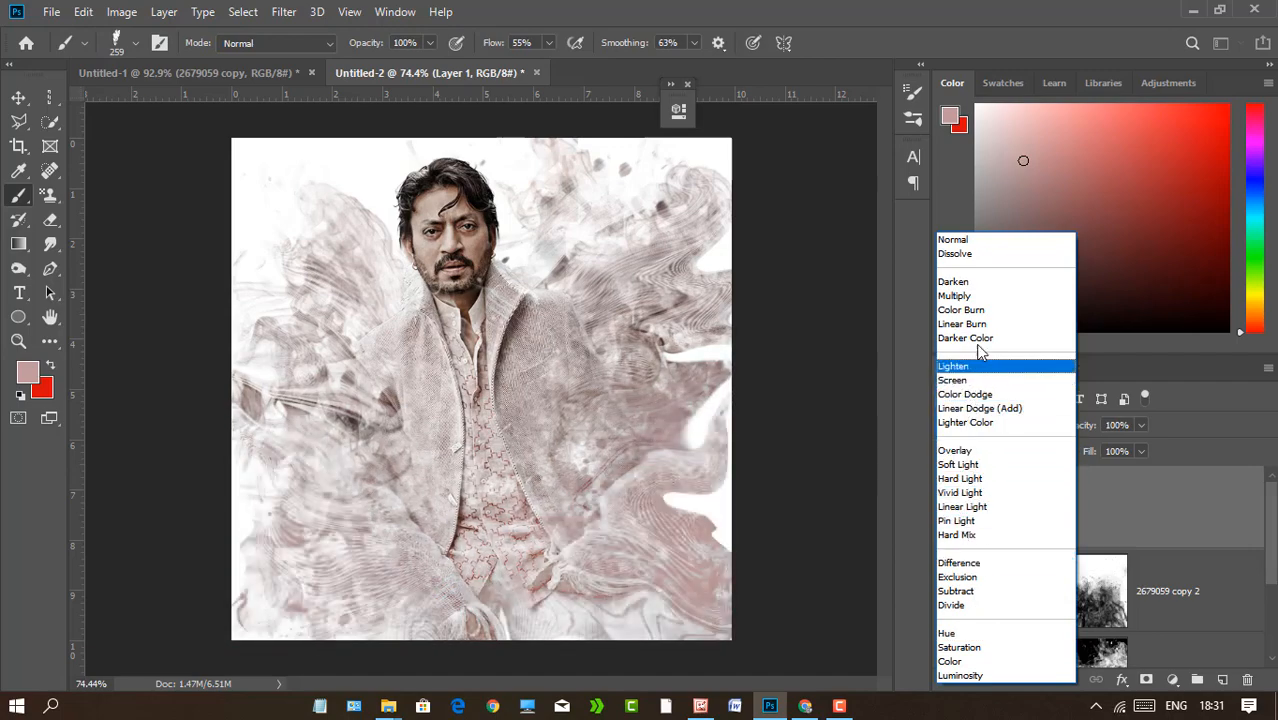
Set Layer 1 to Color Burn and toggle its visibility to compare the effect.
click(979, 312)
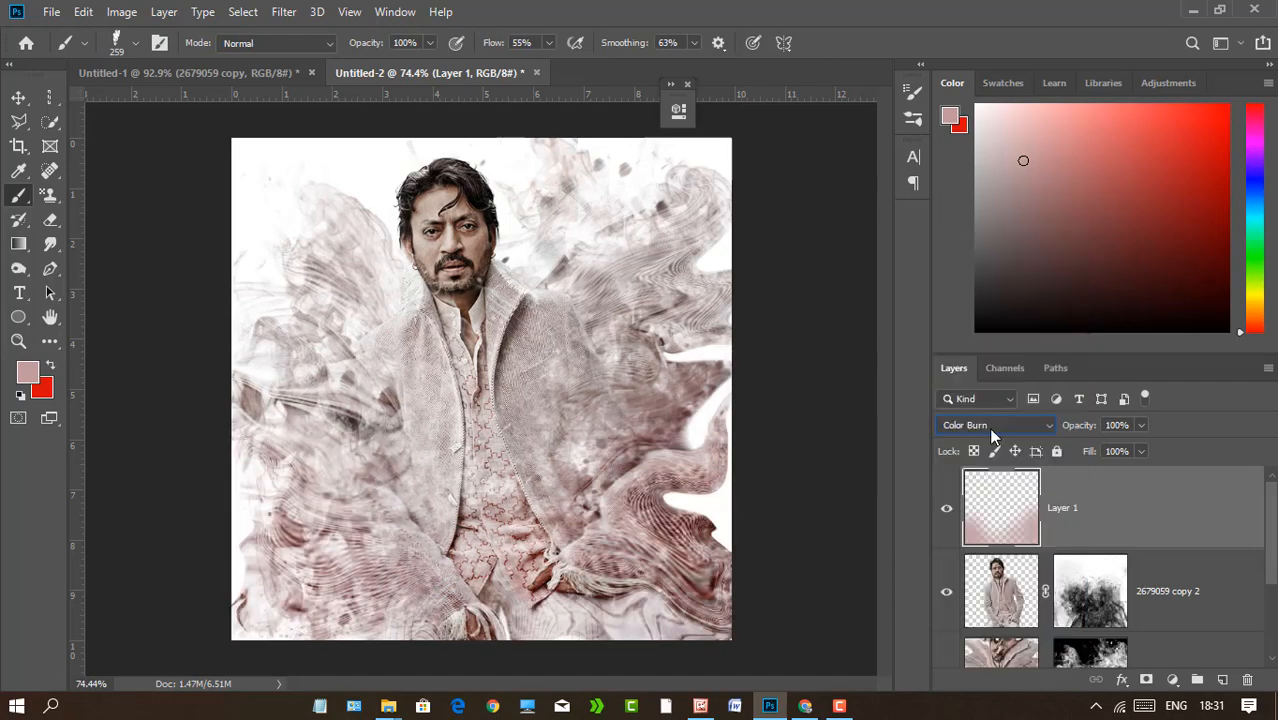
click(946, 510)
click(946, 510)
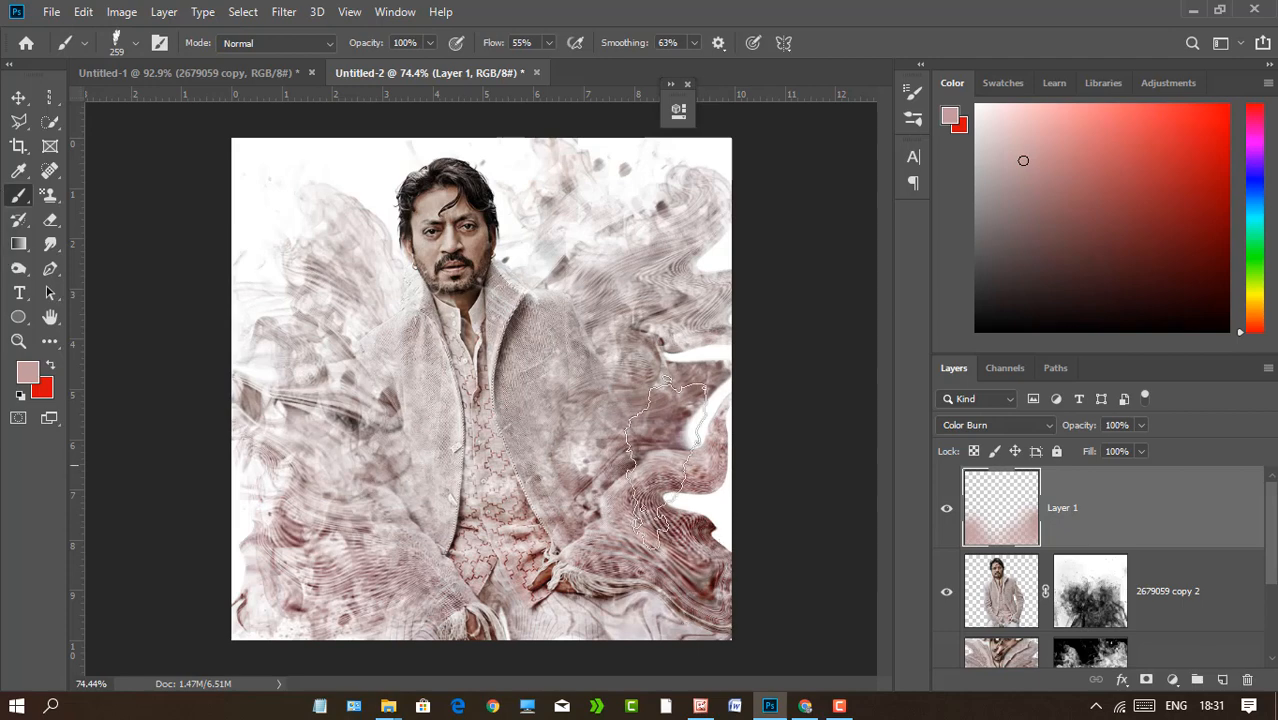
Create Layer 2 and paint pink over the lower-left and lower-right corners.
click(1222, 680)
click(700, 528)
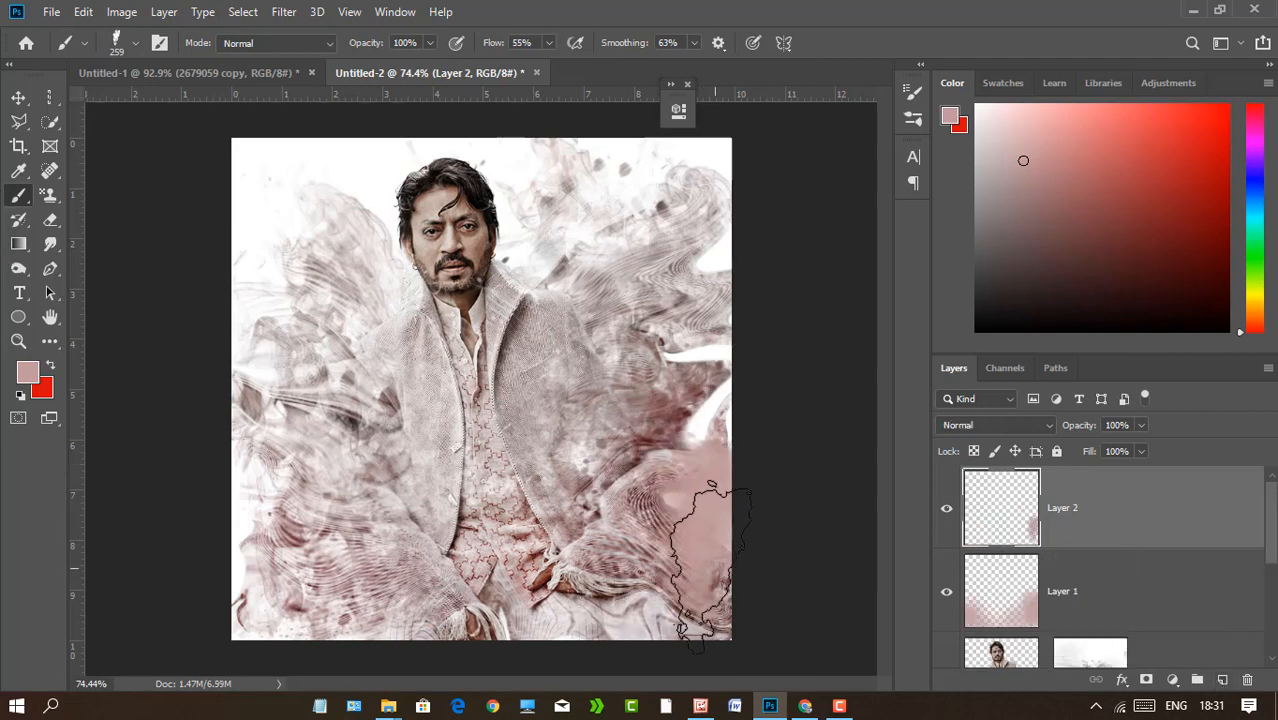
drag(710, 565, 655, 585)
drag(260, 590, 262, 632)
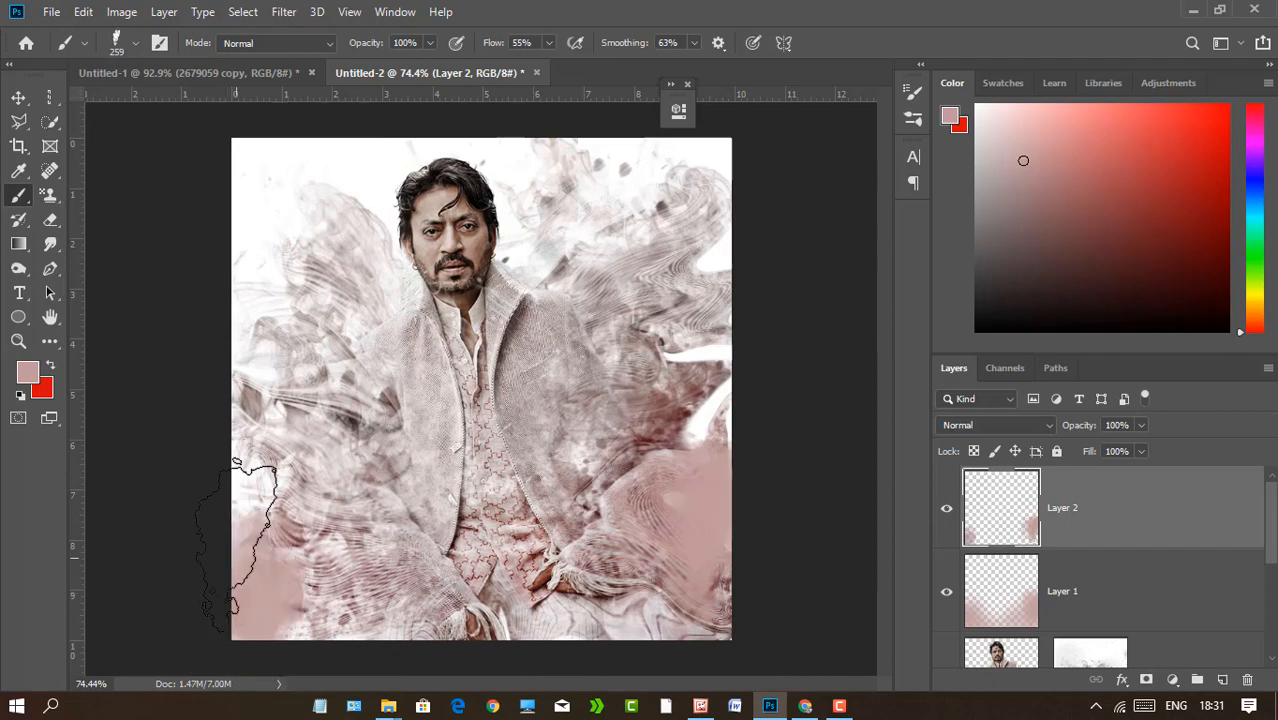
Keep Layer 2 in Normal mode and soften its paint with a 55.3 px Gaussian Blur.
click(1000, 426)
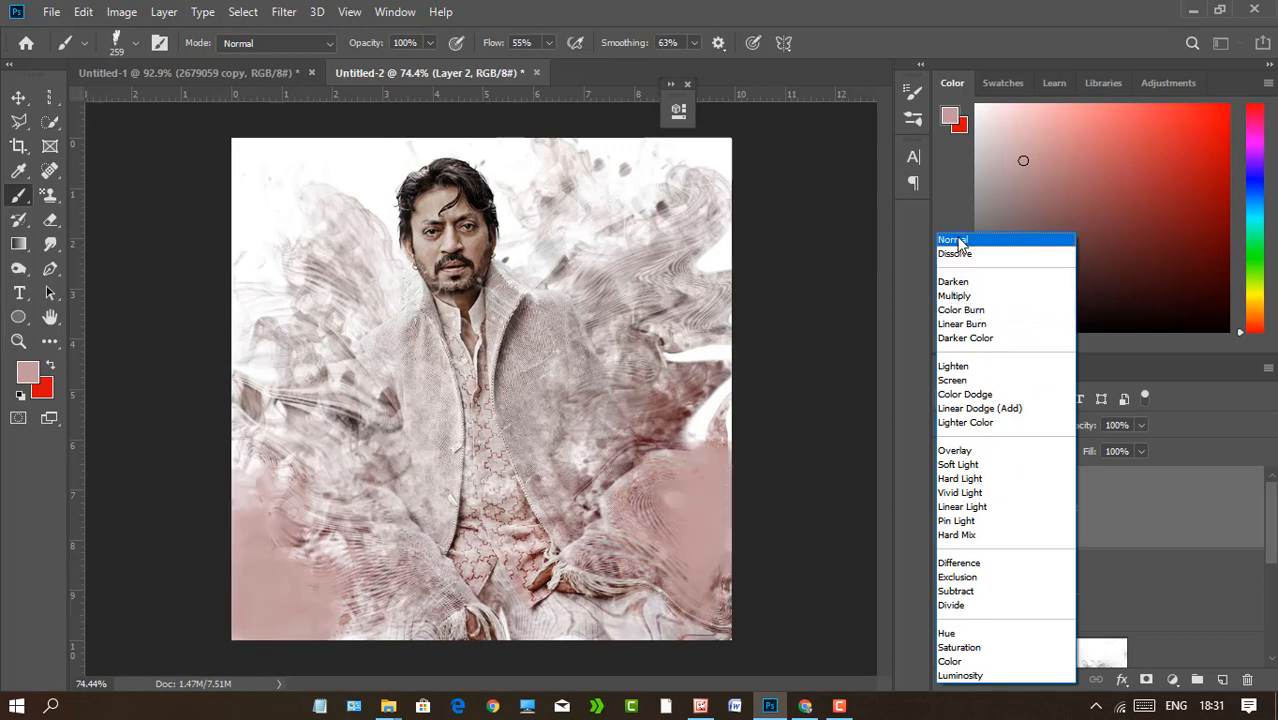
click(958, 241)
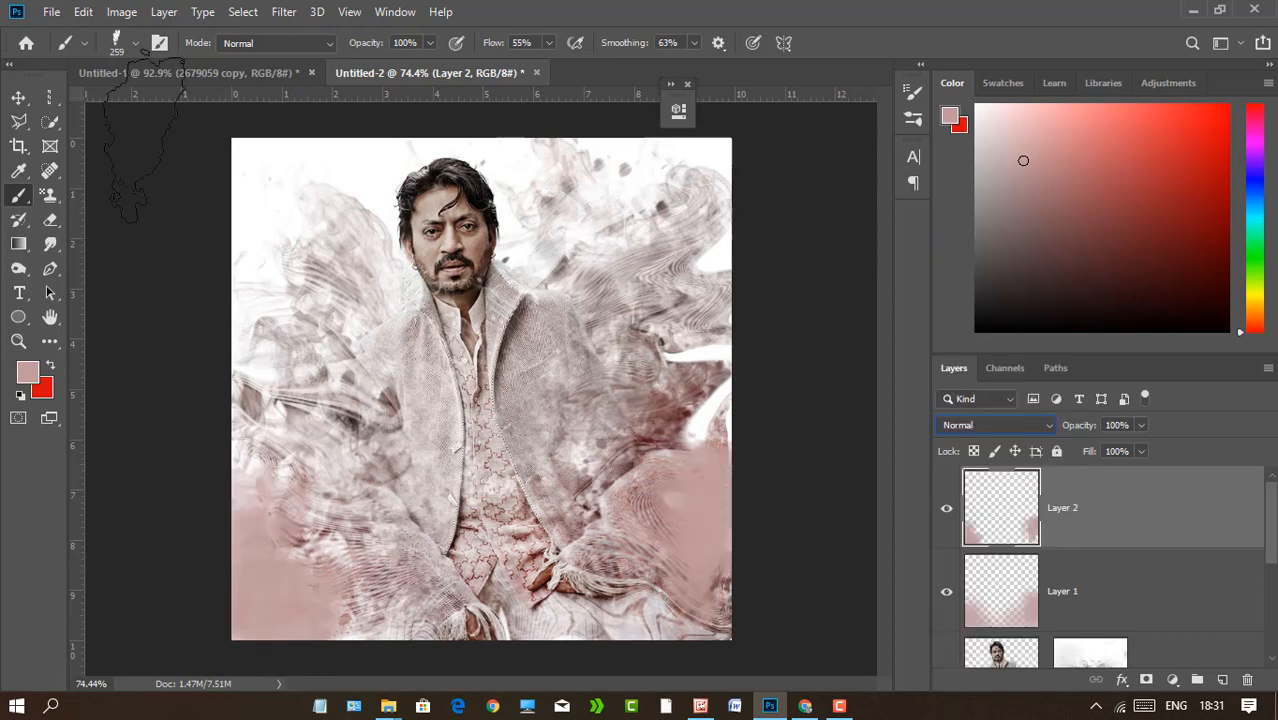
click(284, 11)
mouse_move(463, 231)
click(557, 296)
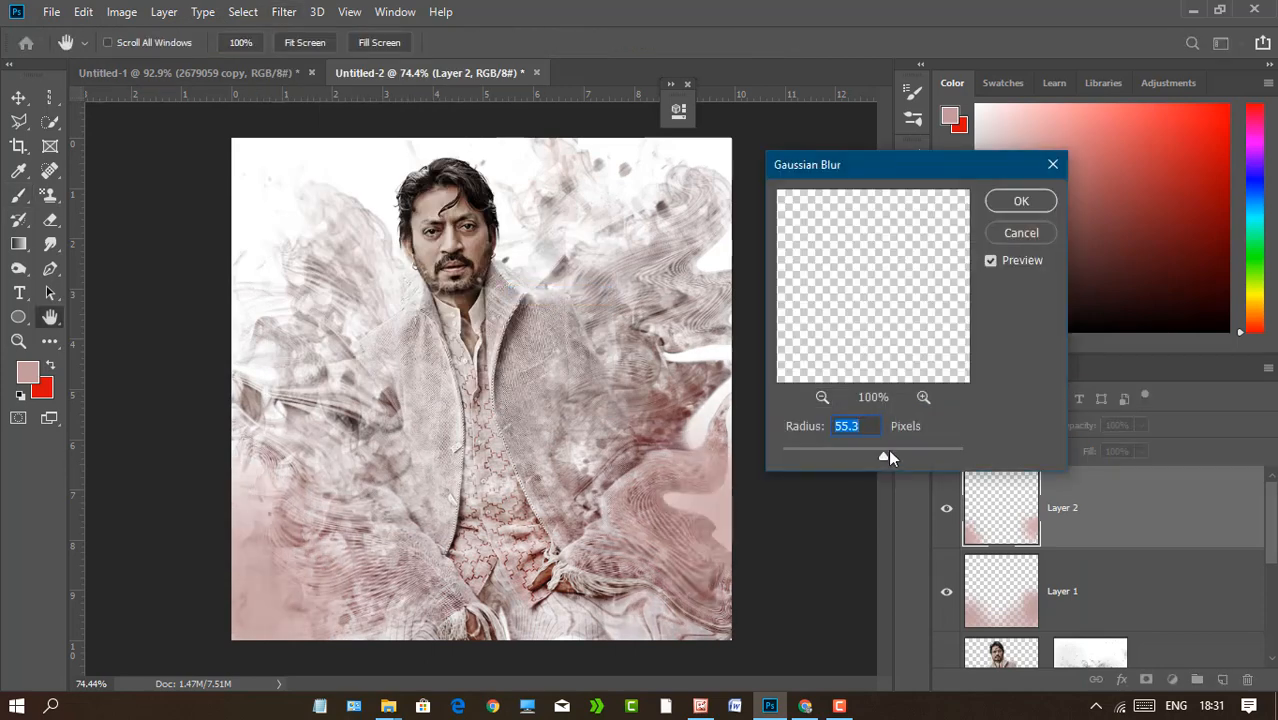
click(1021, 201)
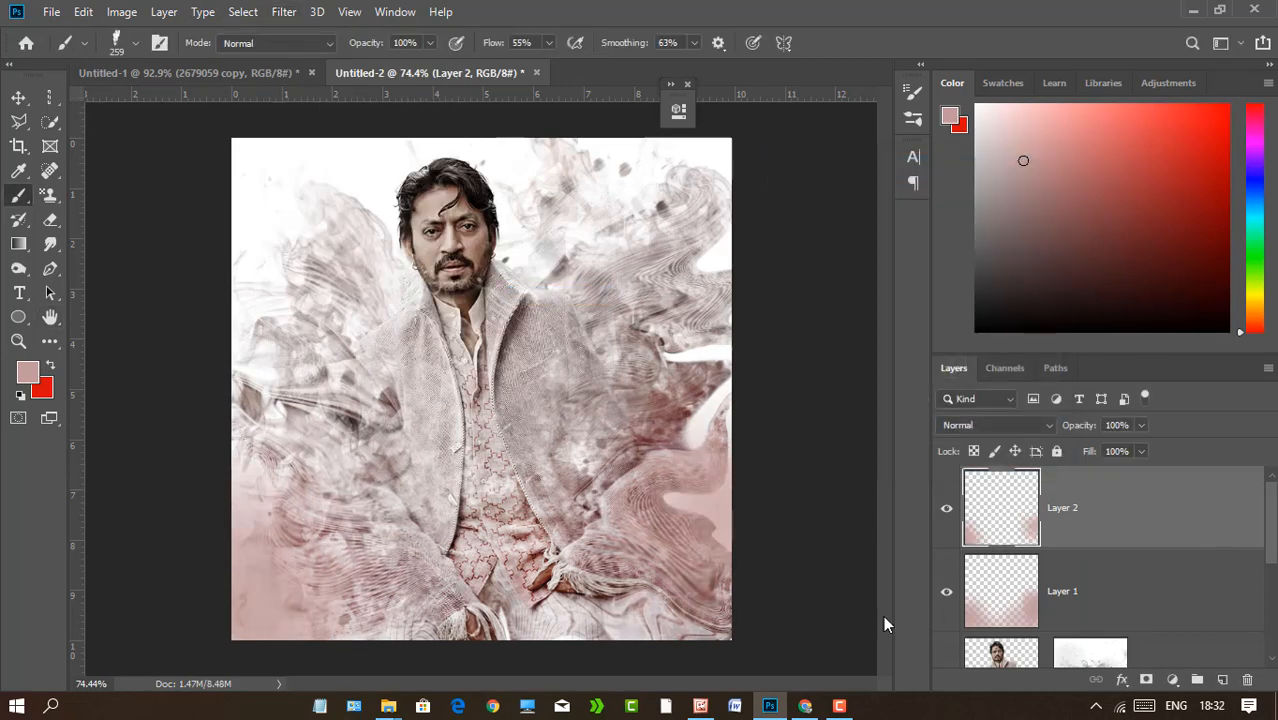
click(839, 706)
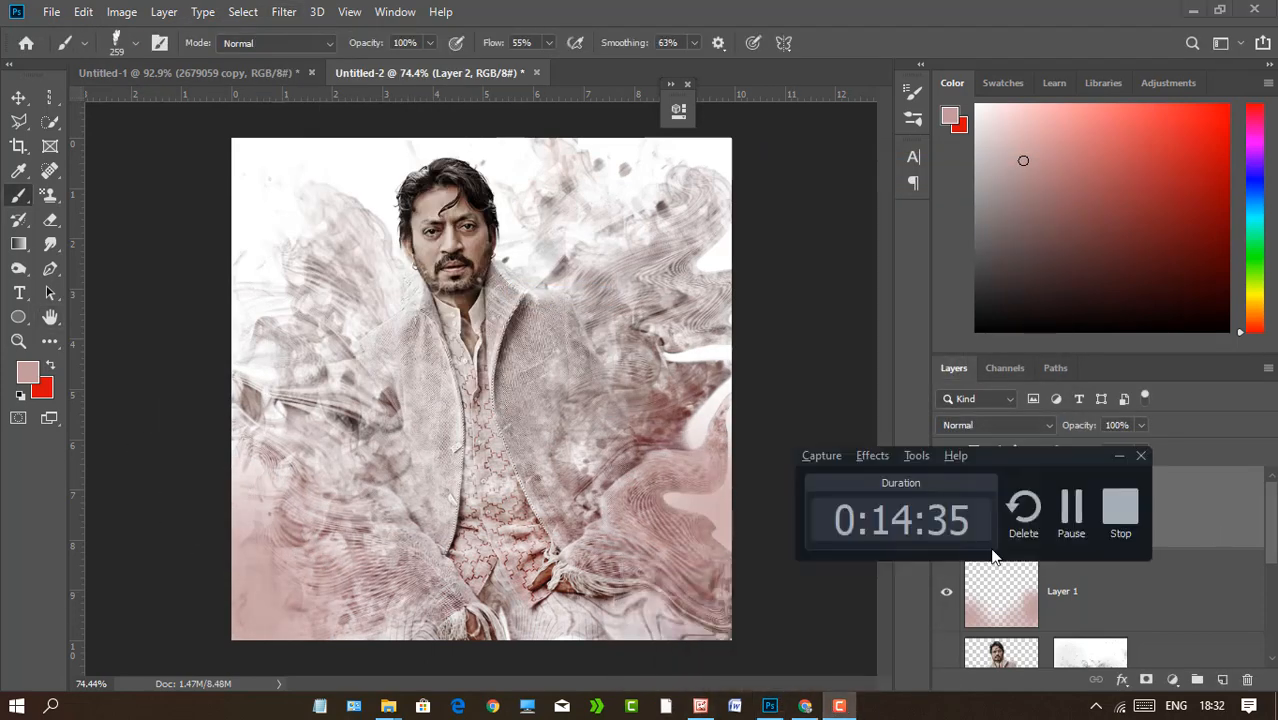
click(1070, 512)
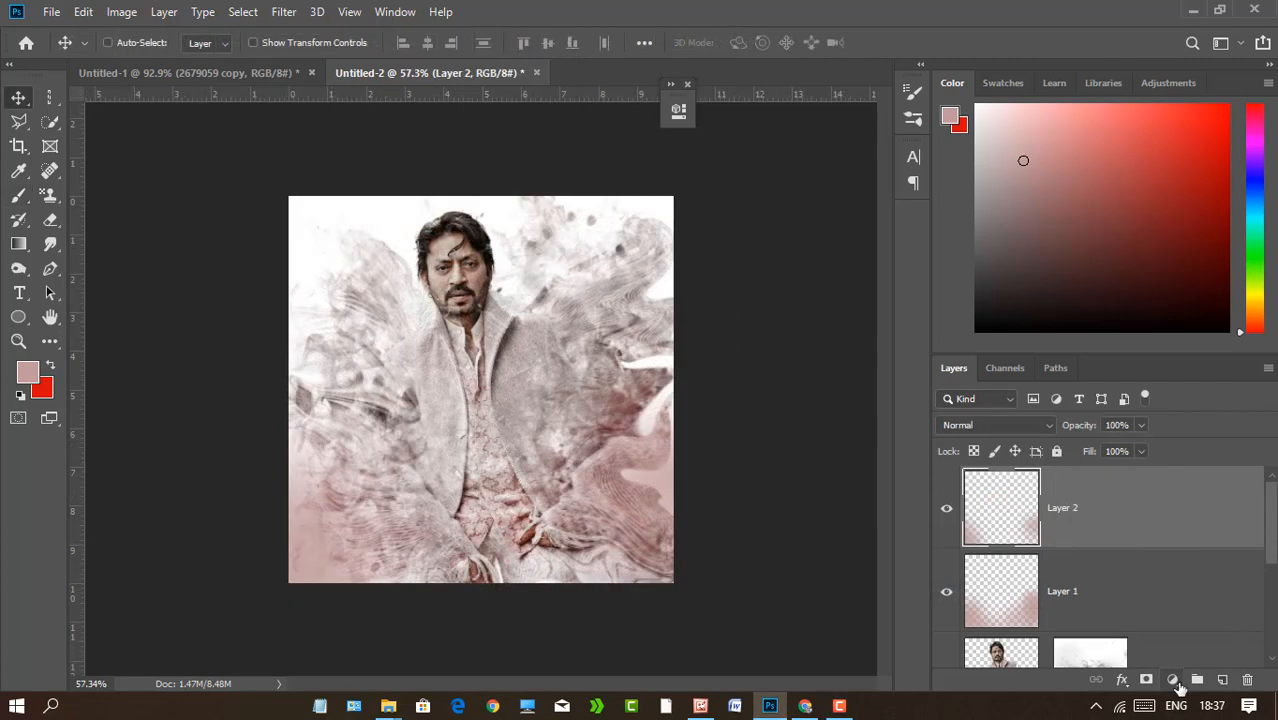
Add a Gradient Map adjustment layer and dock its Properties panel.
click(1173, 680)
click(1170, 655)
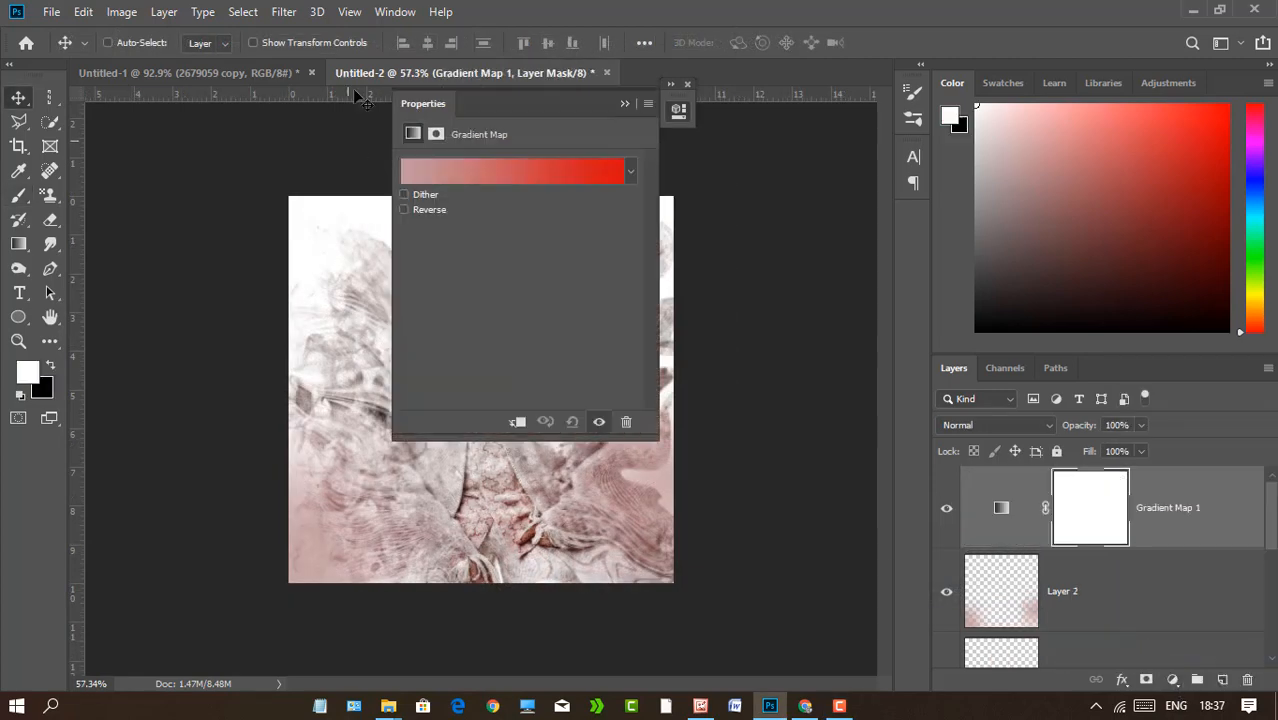
drag(682, 123, 858, 165)
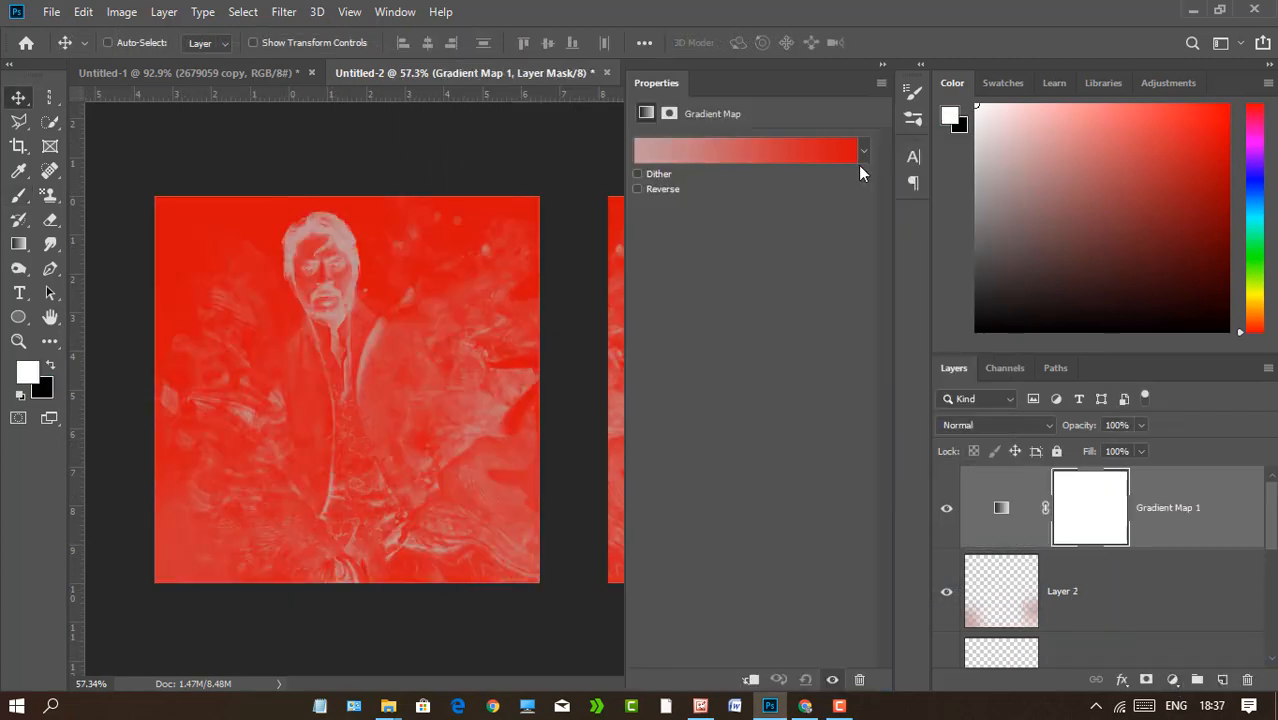
click(669, 113)
click(646, 113)
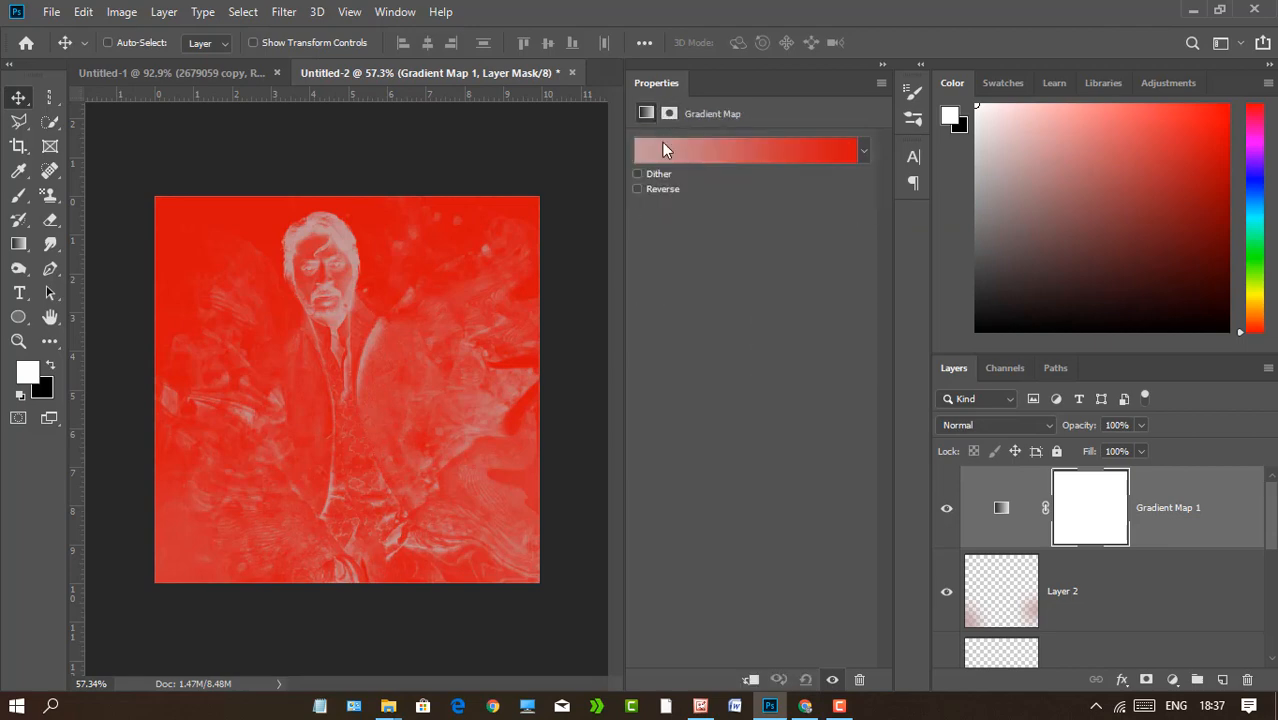
Compare several gradient presets and apply Violet, Orange to the map.
click(662, 146)
click(827, 139)
click(866, 134)
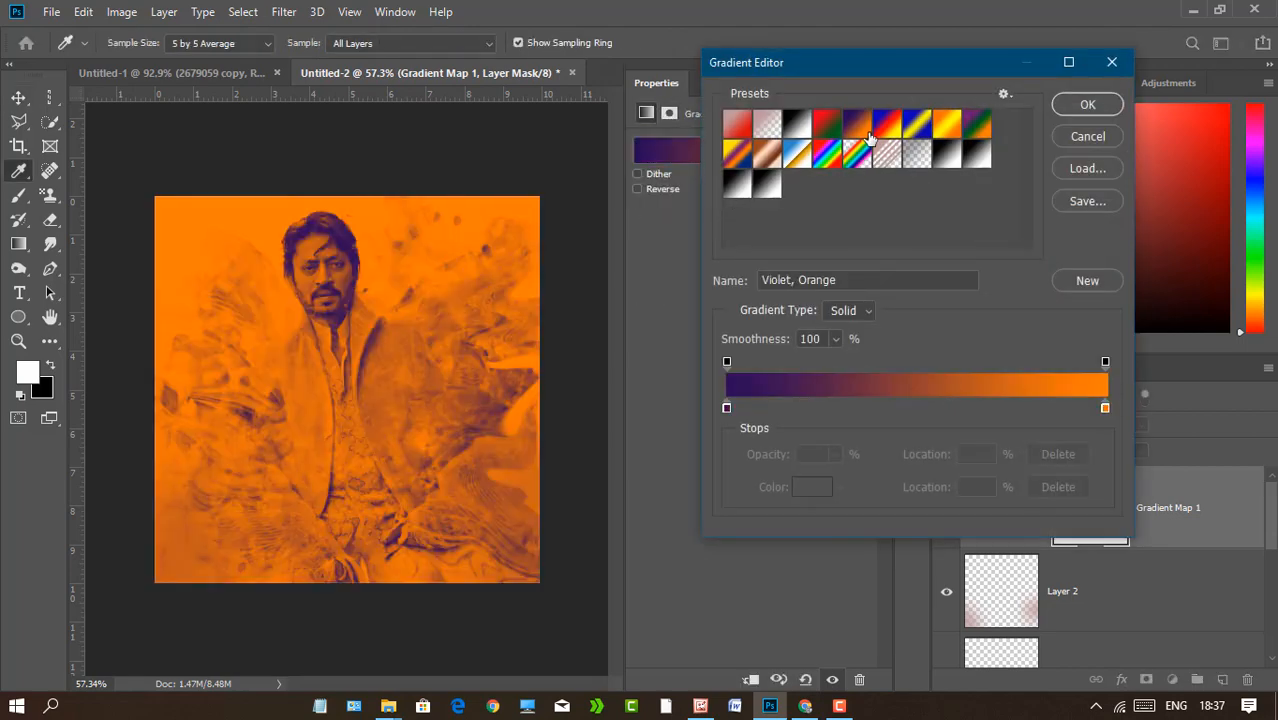
click(888, 127)
click(918, 125)
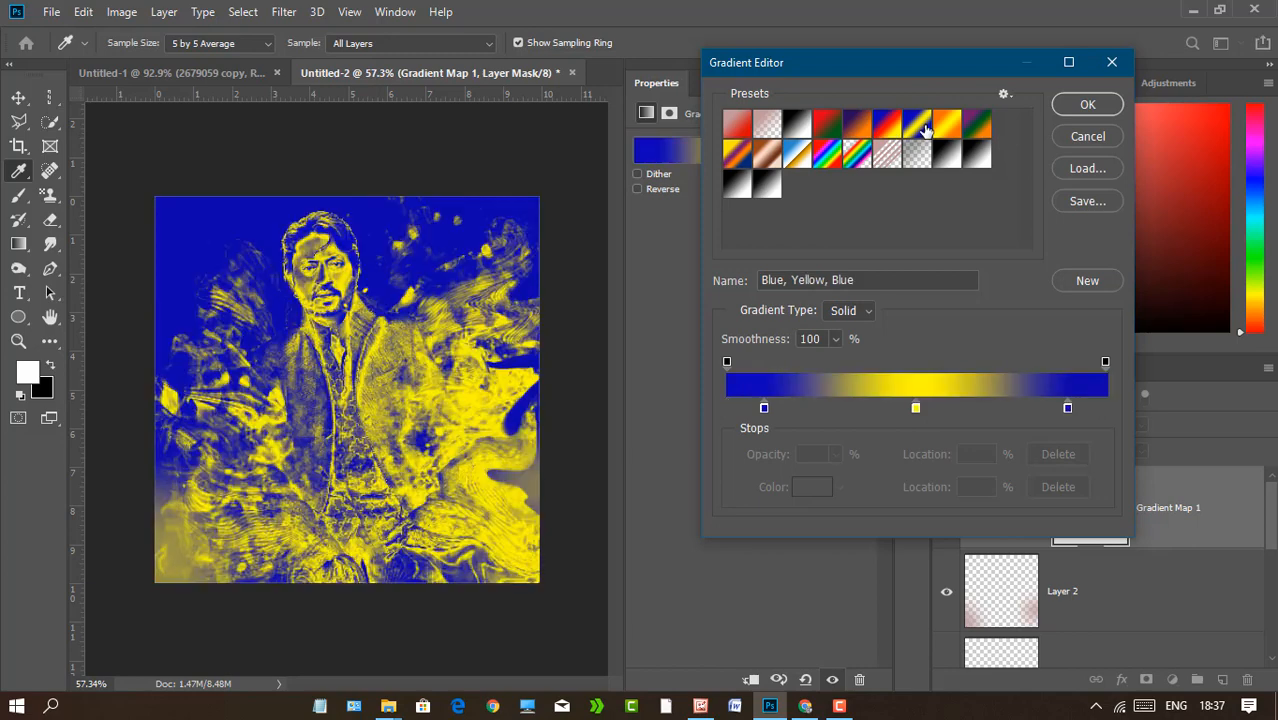
click(947, 125)
click(857, 125)
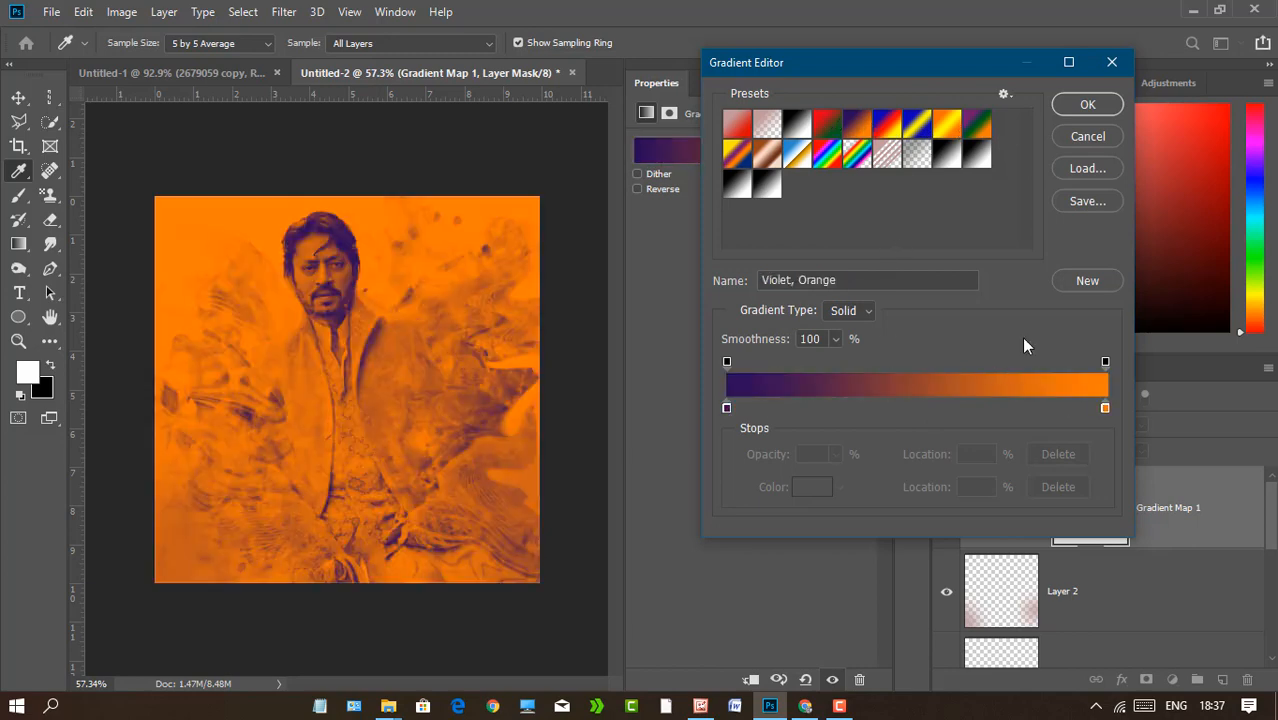
click(1092, 104)
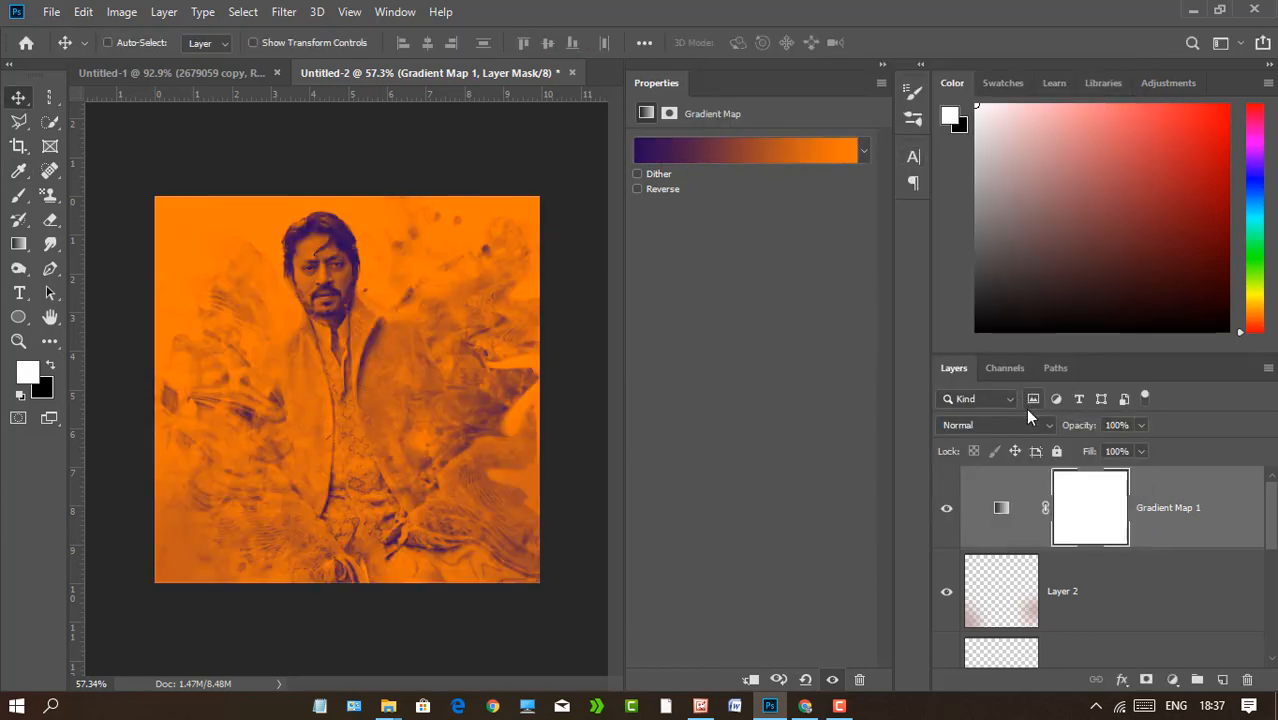
Set the Gradient Map to Soft Light at 90% opacity, leaving Reverse off.
click(645, 188)
click(645, 188)
click(984, 423)
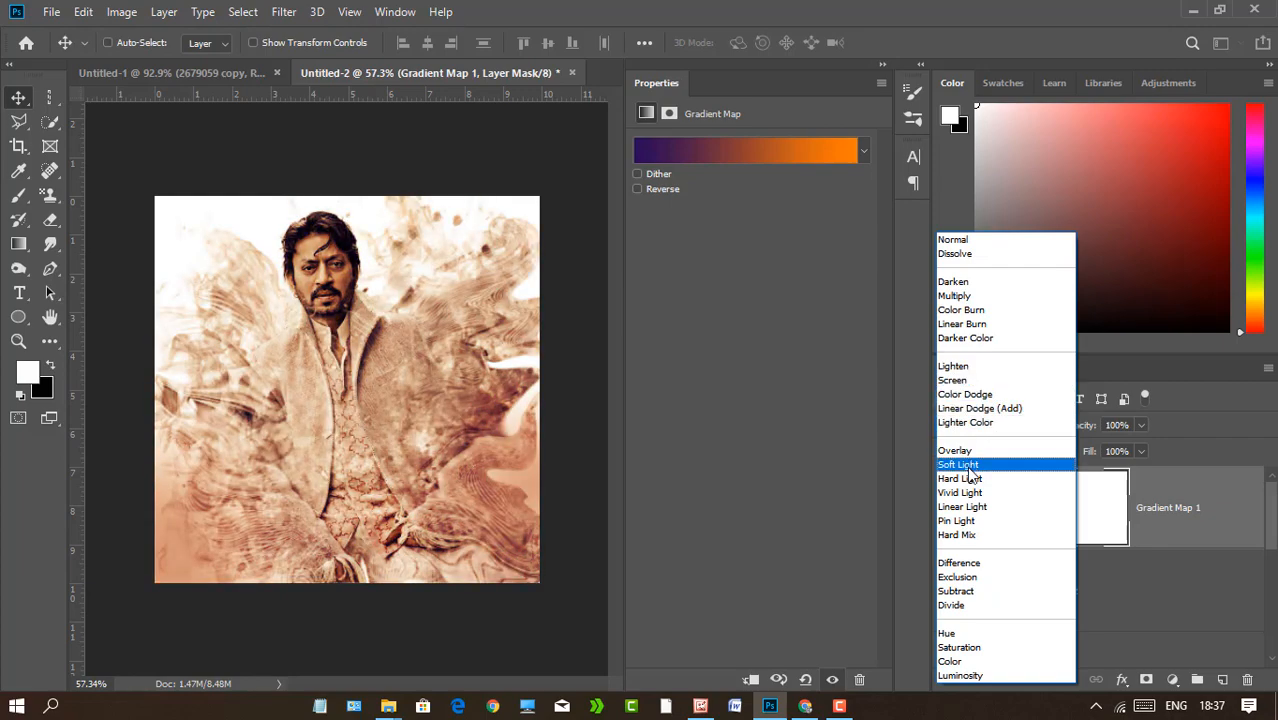
click(962, 464)
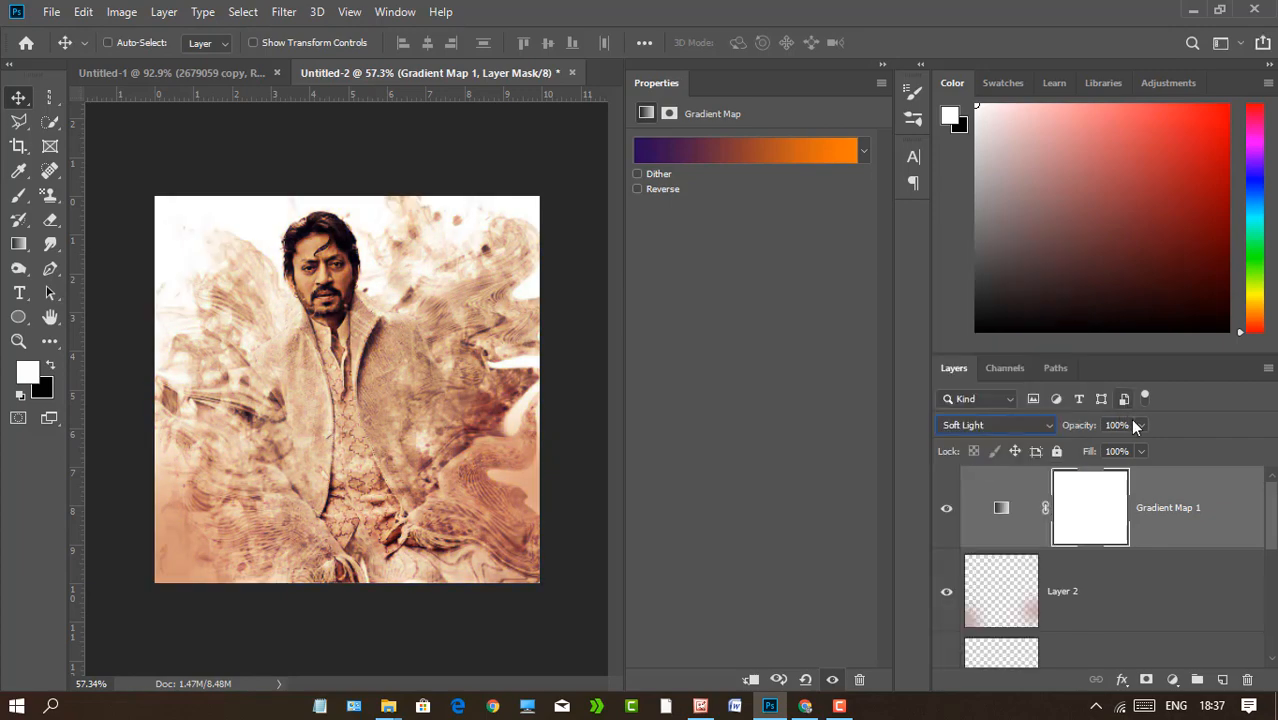
drag(1113, 452, 1101, 453)
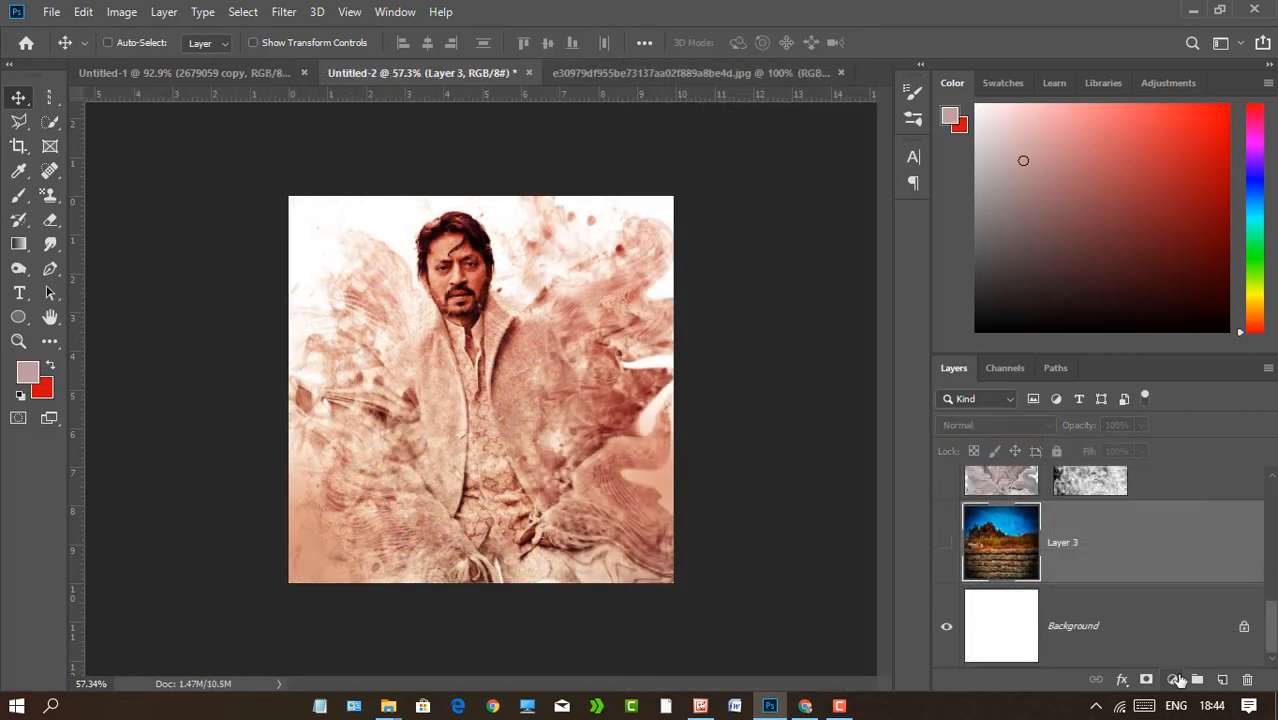
Add a Gradient Fill layer using the Black, White gradient.
click(1174, 680)
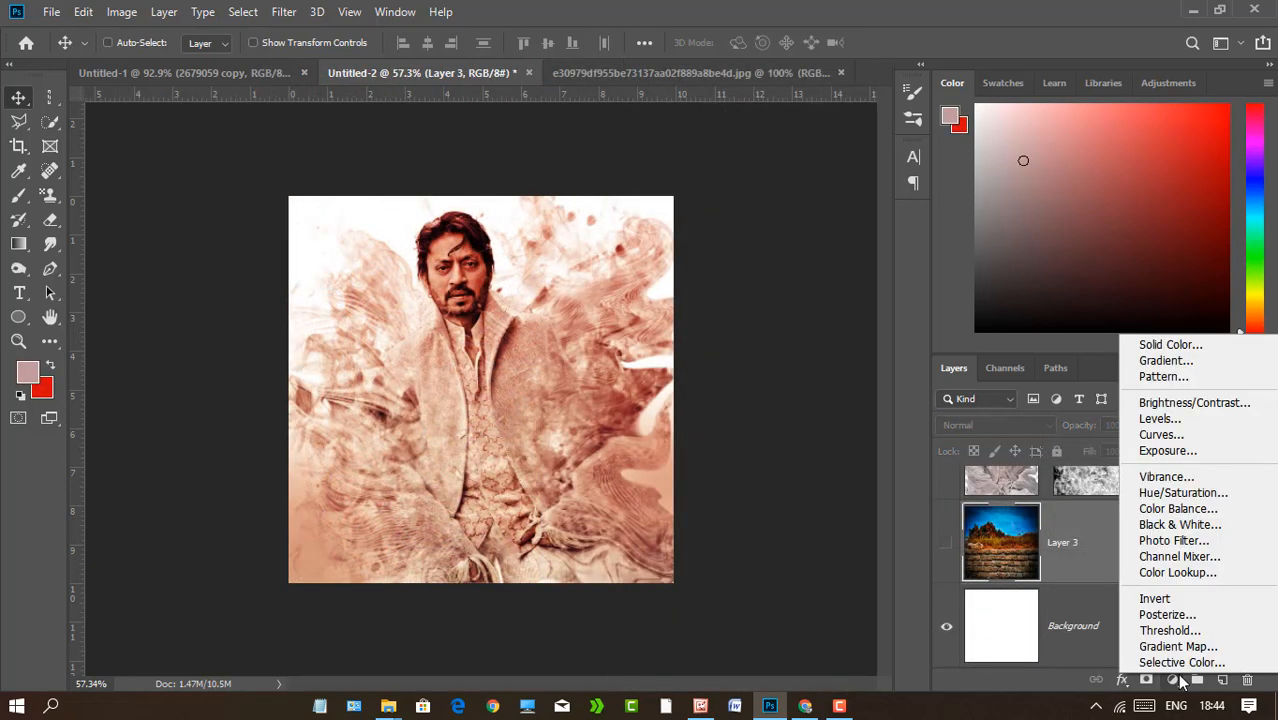
click(1175, 361)
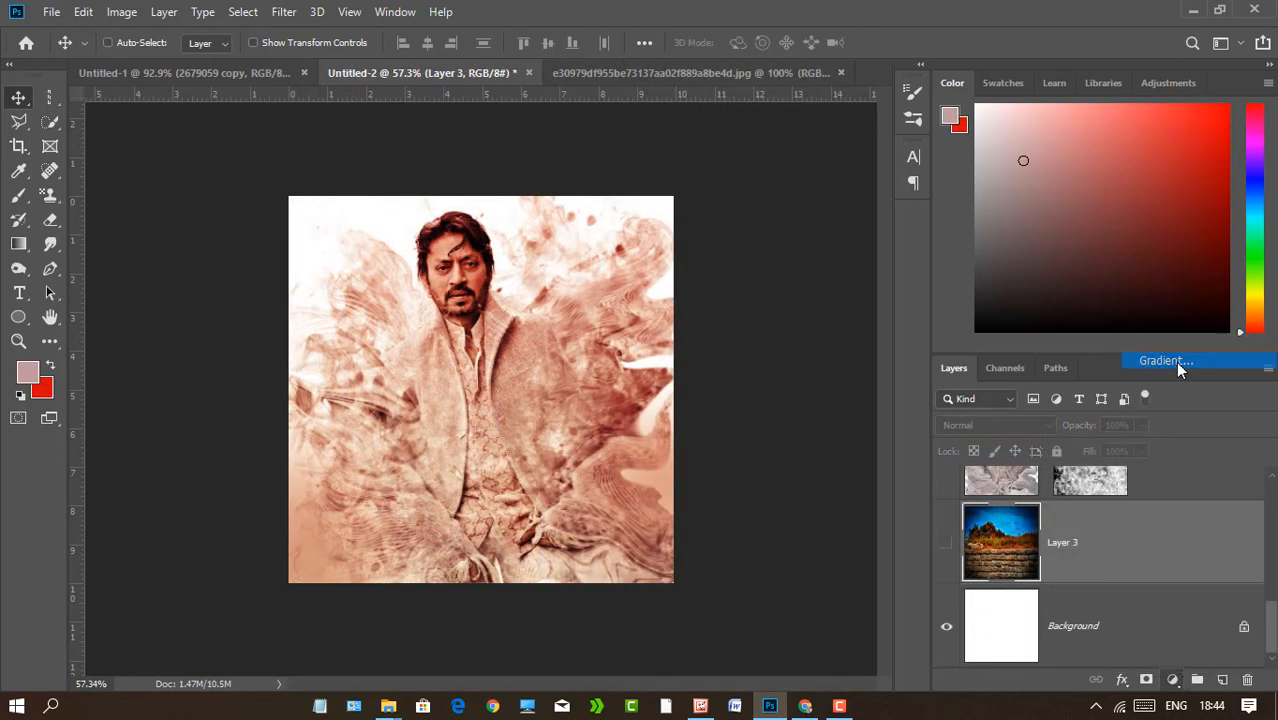
click(1004, 210)
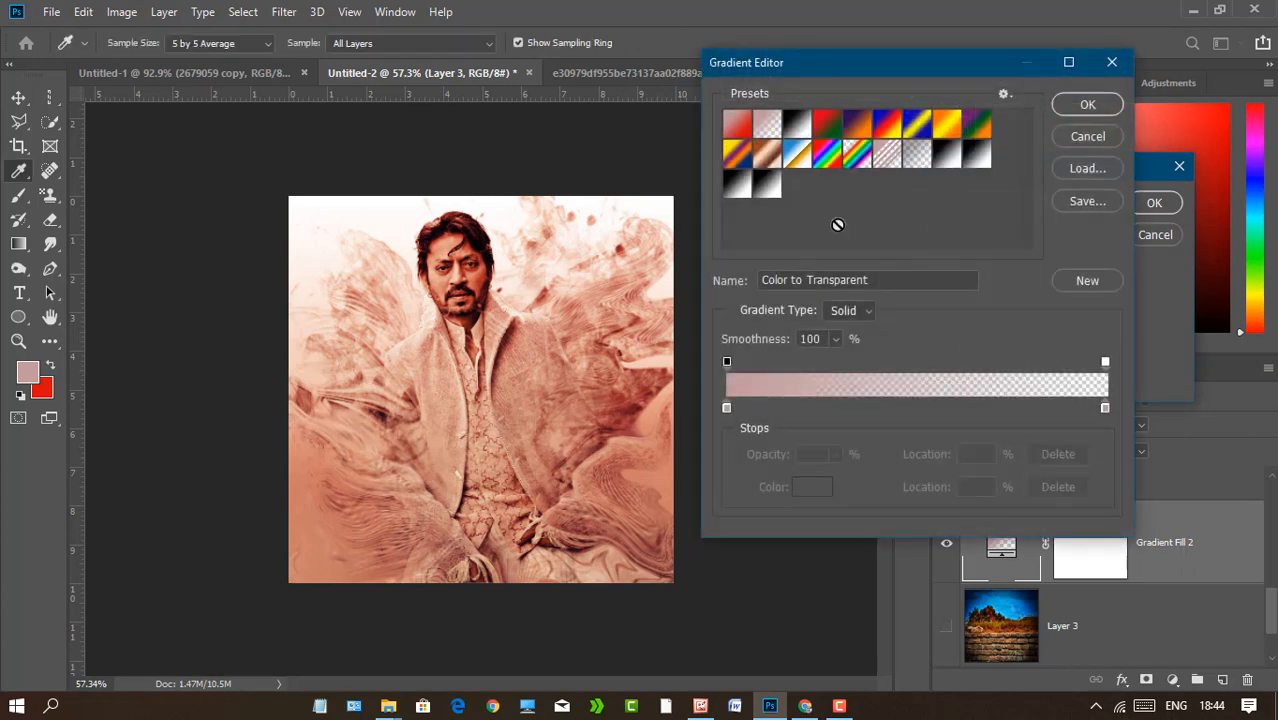
click(830, 123)
click(950, 166)
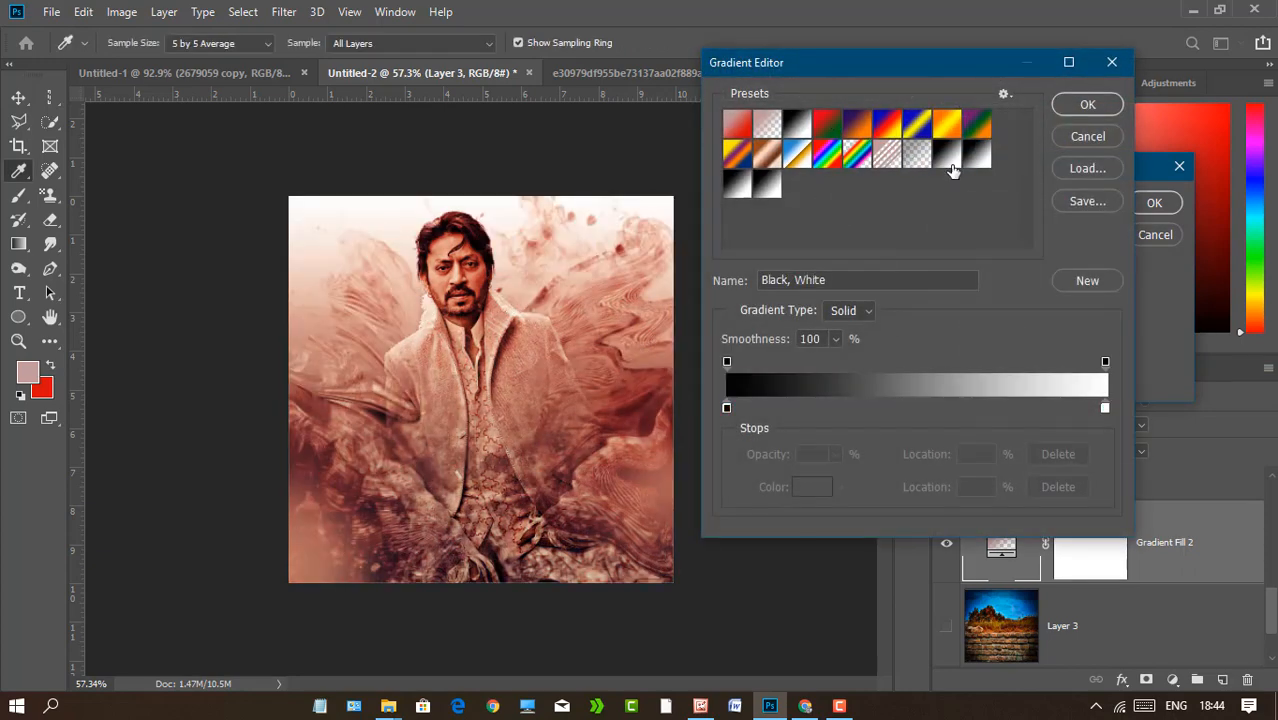
click(1088, 105)
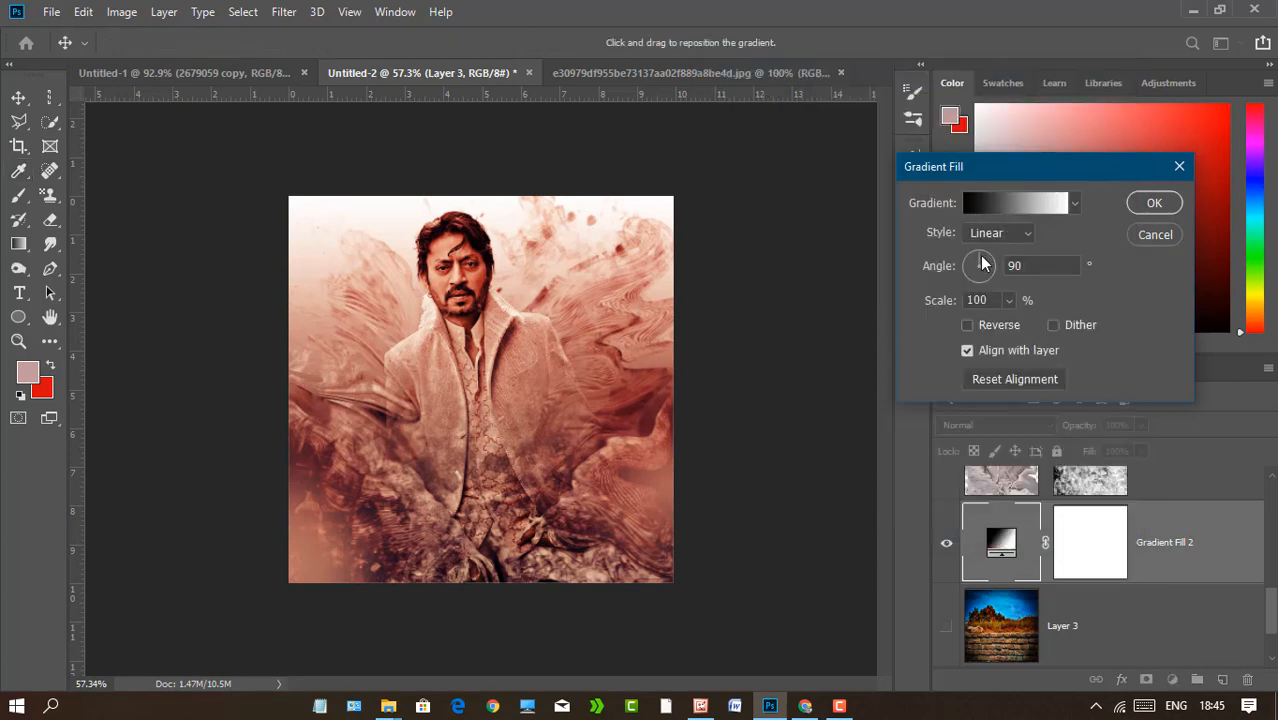
Make the fill a reversed Radial gradient at -79.9° and 297% scale, and commit it.
mouse_move(985, 262)
mouse_down()
mouse_move(1004, 289)
mouse_move(980, 255)
mouse_move(972, 281)
mouse_move(978, 272)
mouse_up()
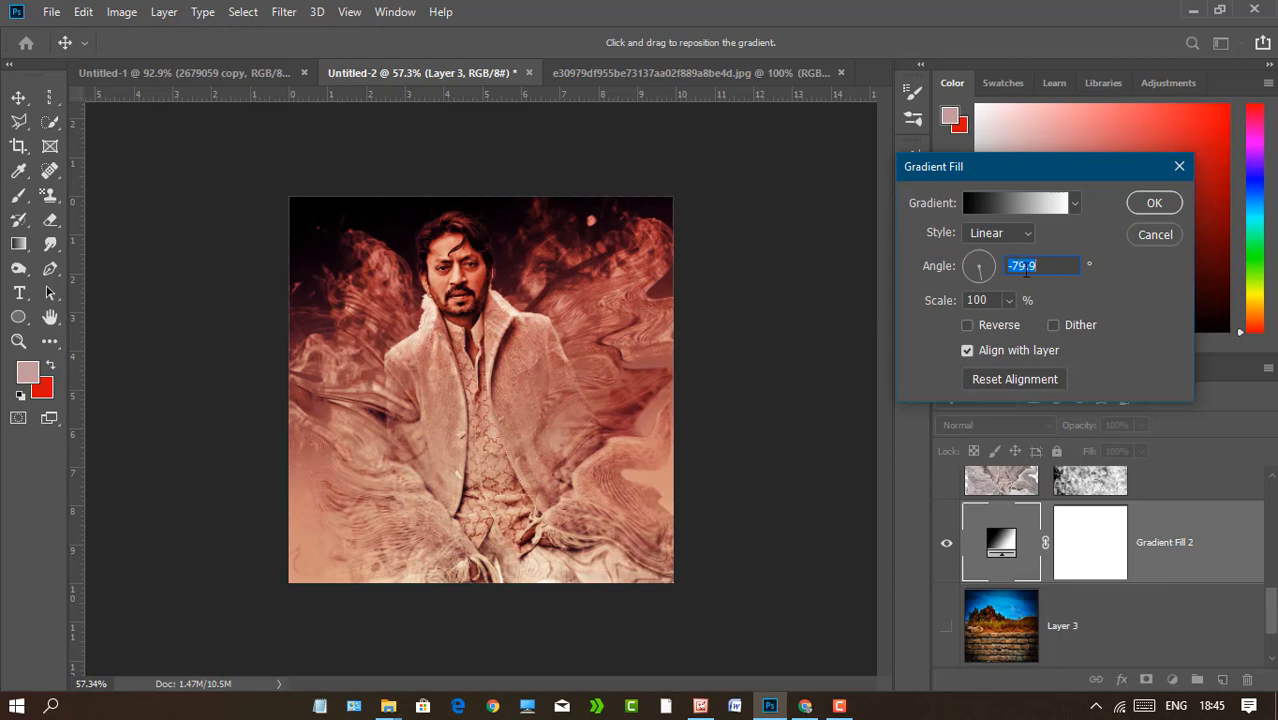
click(1002, 324)
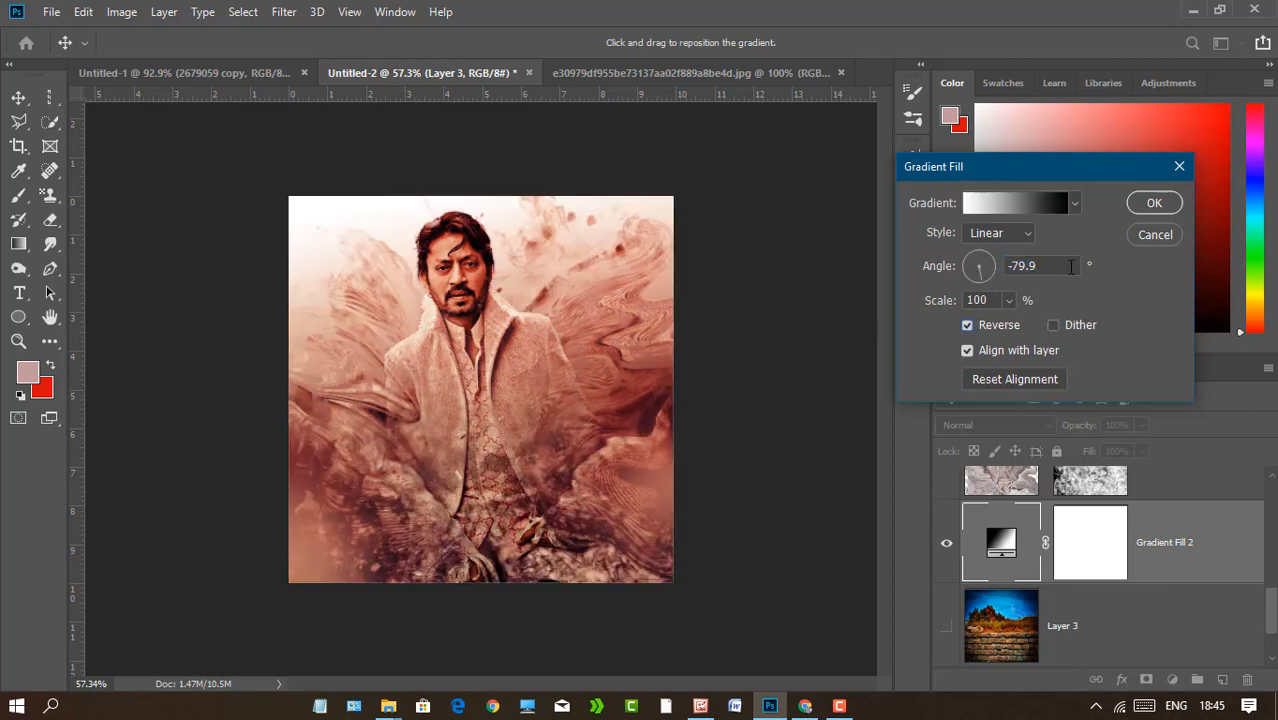
click(997, 238)
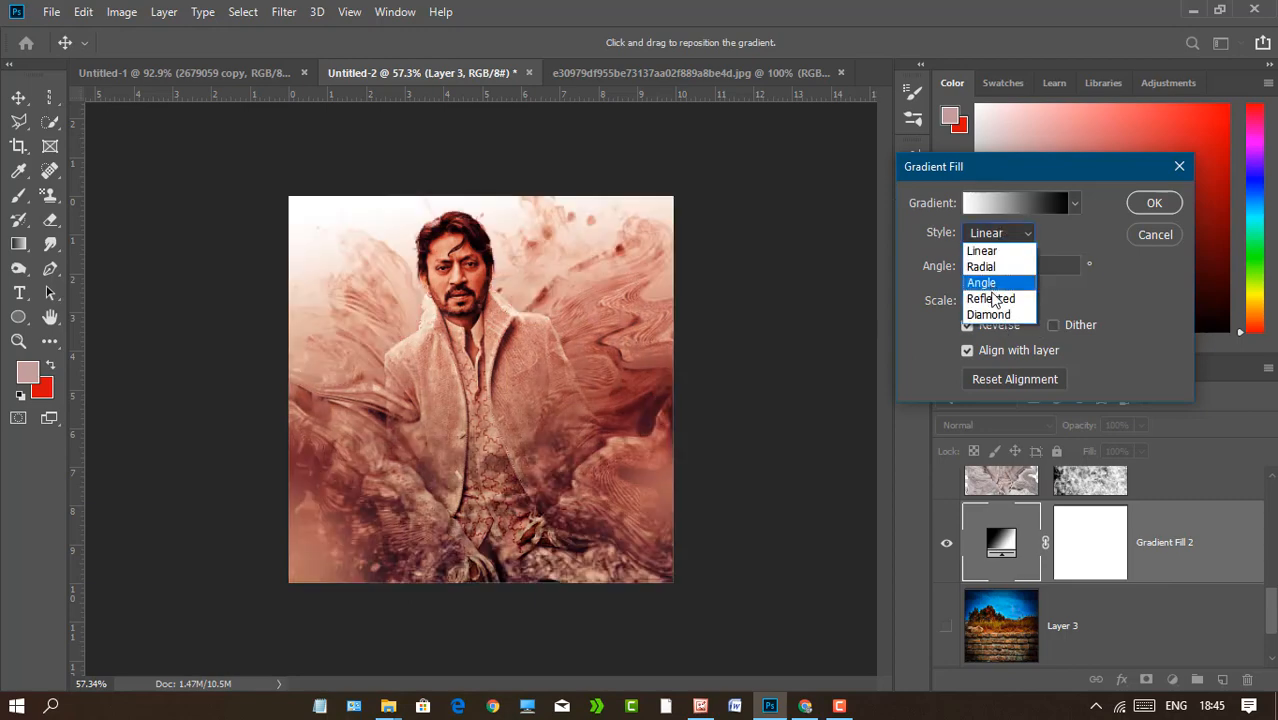
click(996, 267)
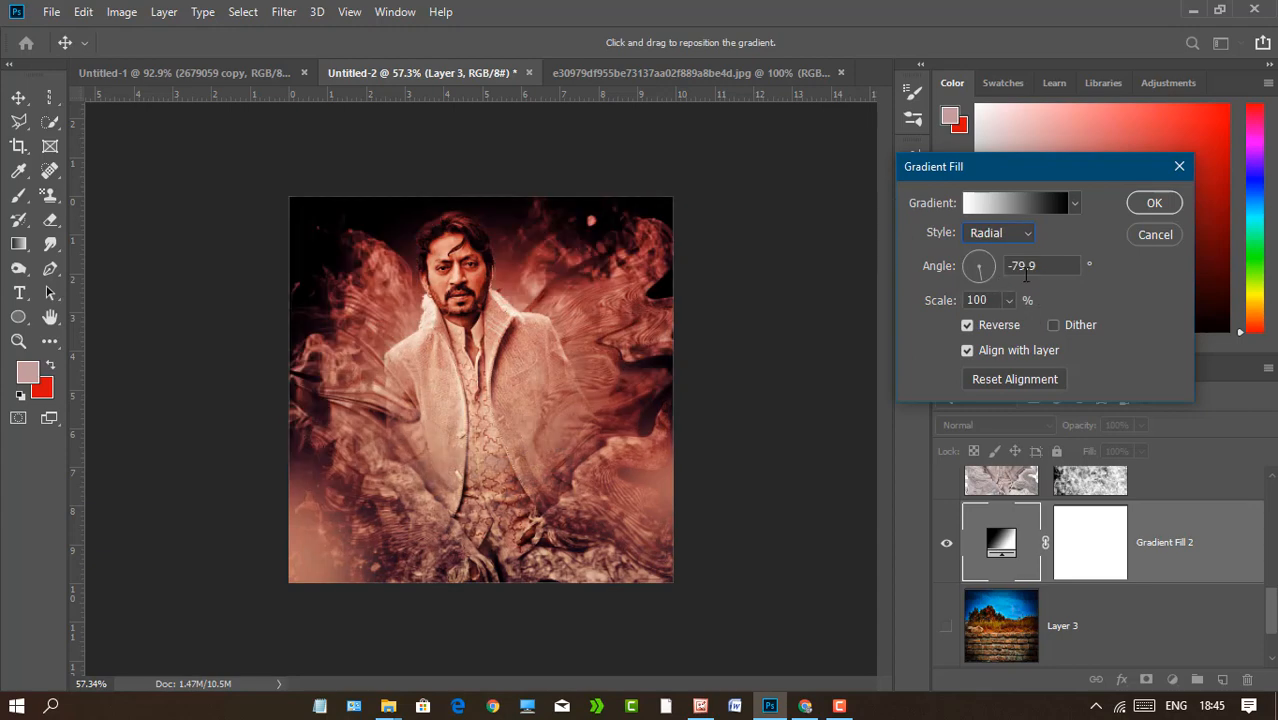
click(980, 270)
mouse_move(1009, 322)
mouse_down()
mouse_move(1055, 332)
mouse_move(1026, 318)
mouse_up()
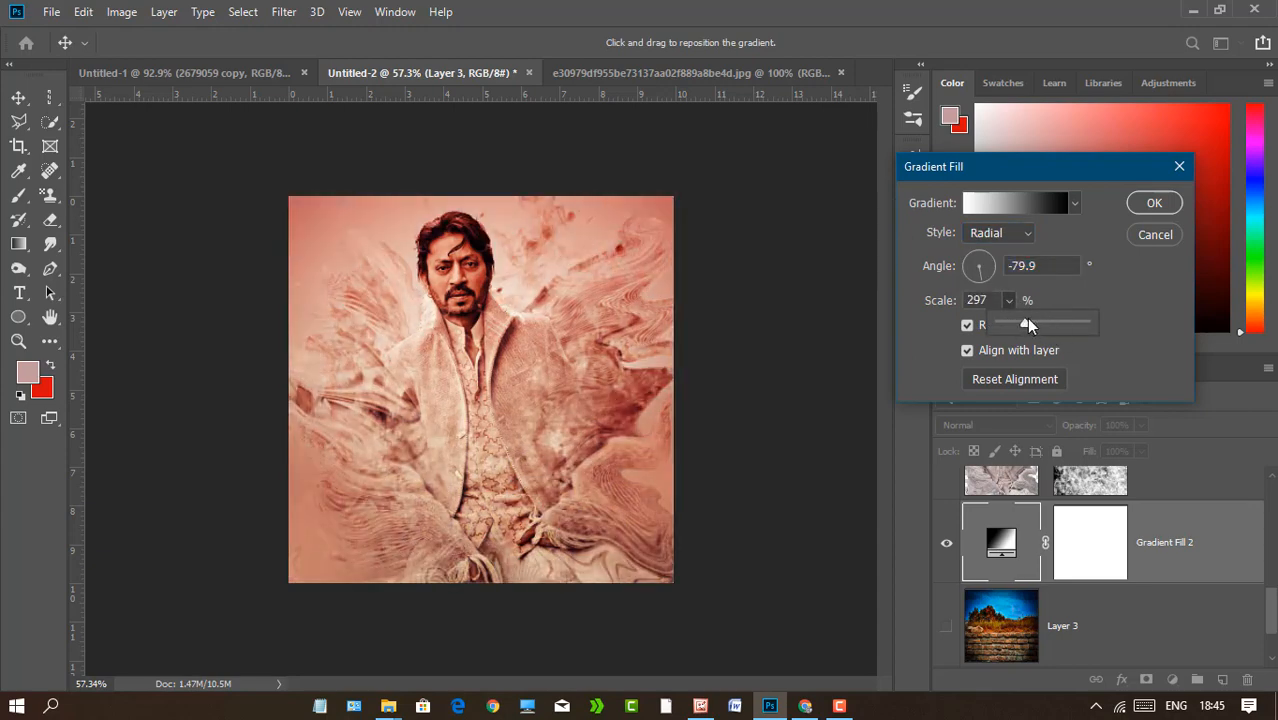
click(1152, 206)
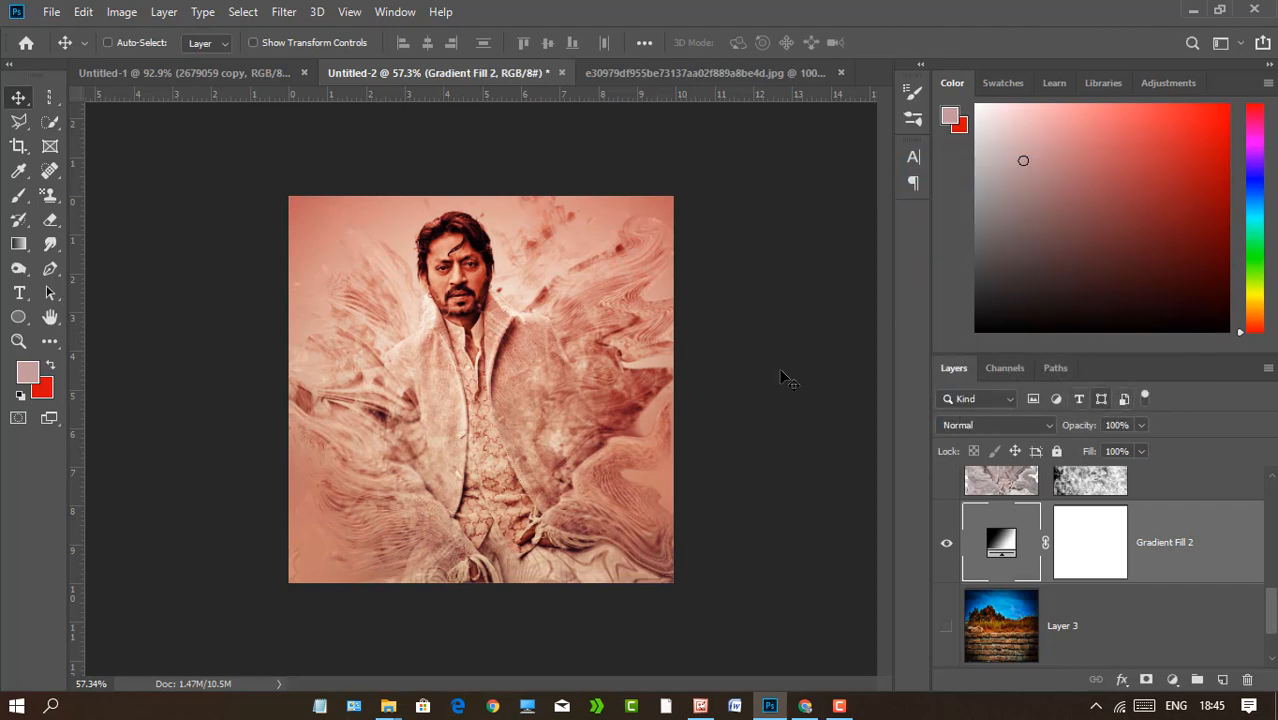
Pick the Eraser and select the portrait copy layer's mask for touch-up.
scroll(690, 338, down, 2)
scroll(690, 338, up, 9)
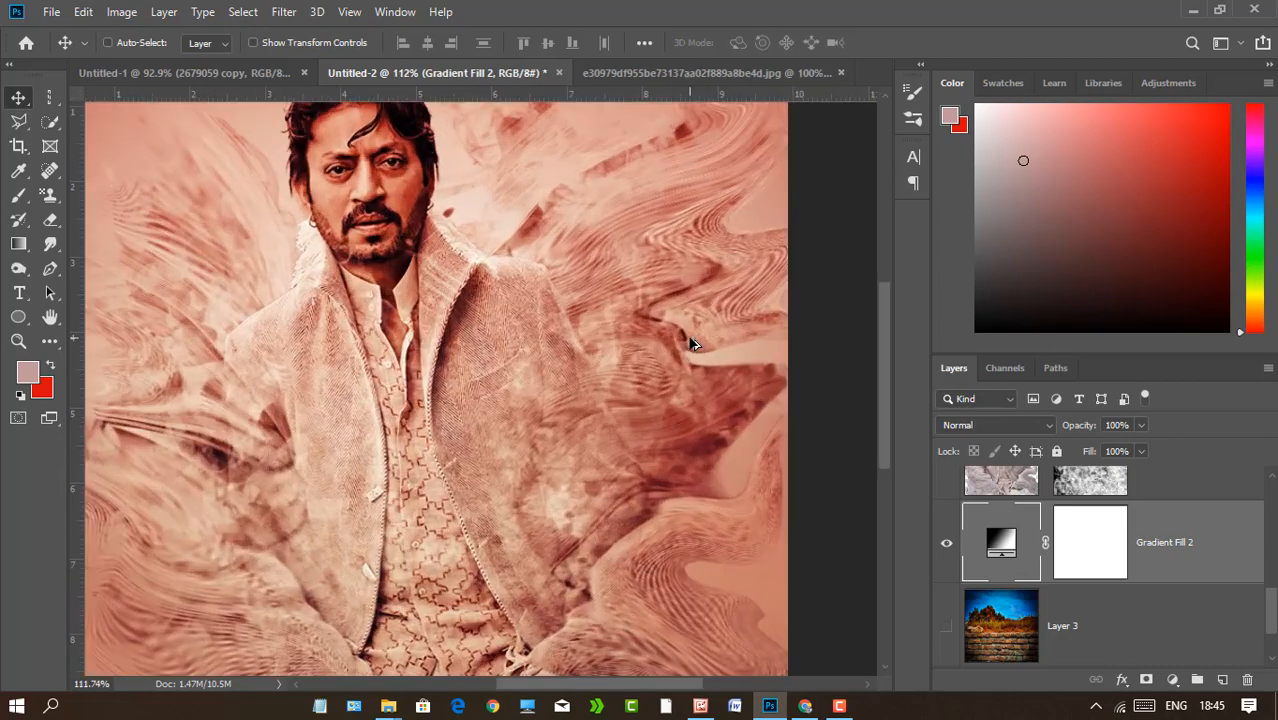
click(50, 219)
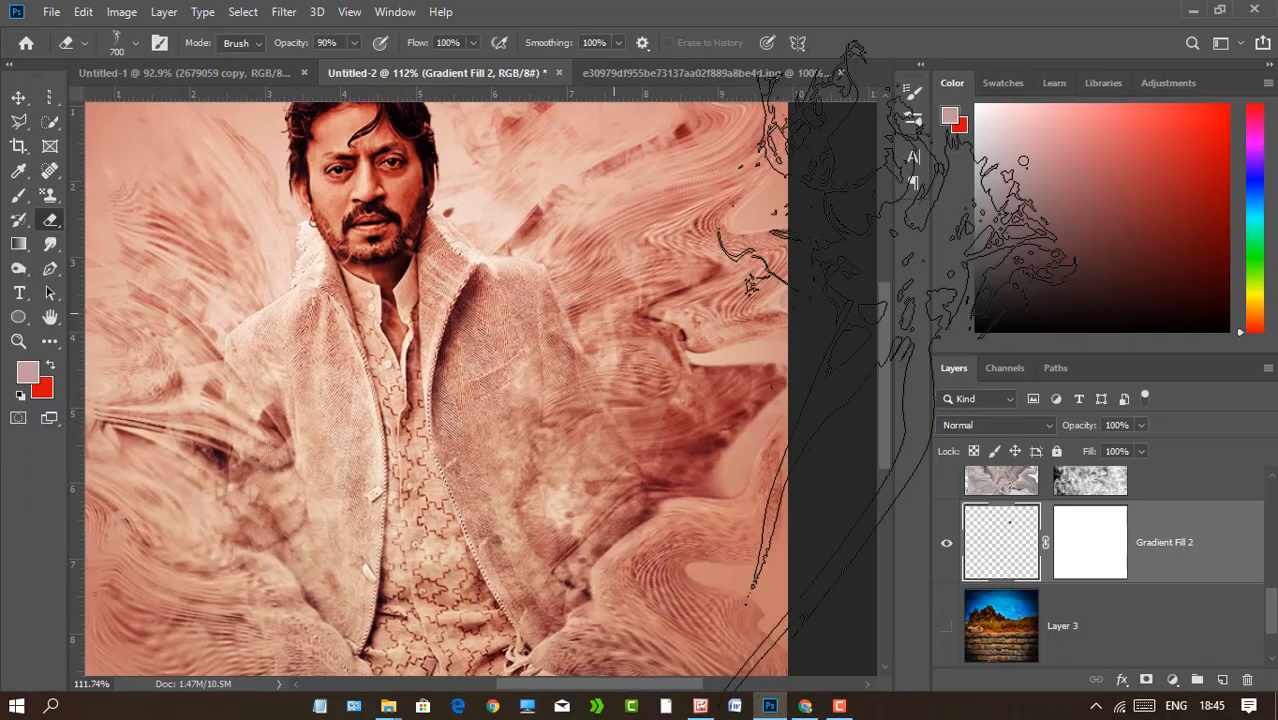
scroll(1059, 553, up, 1)
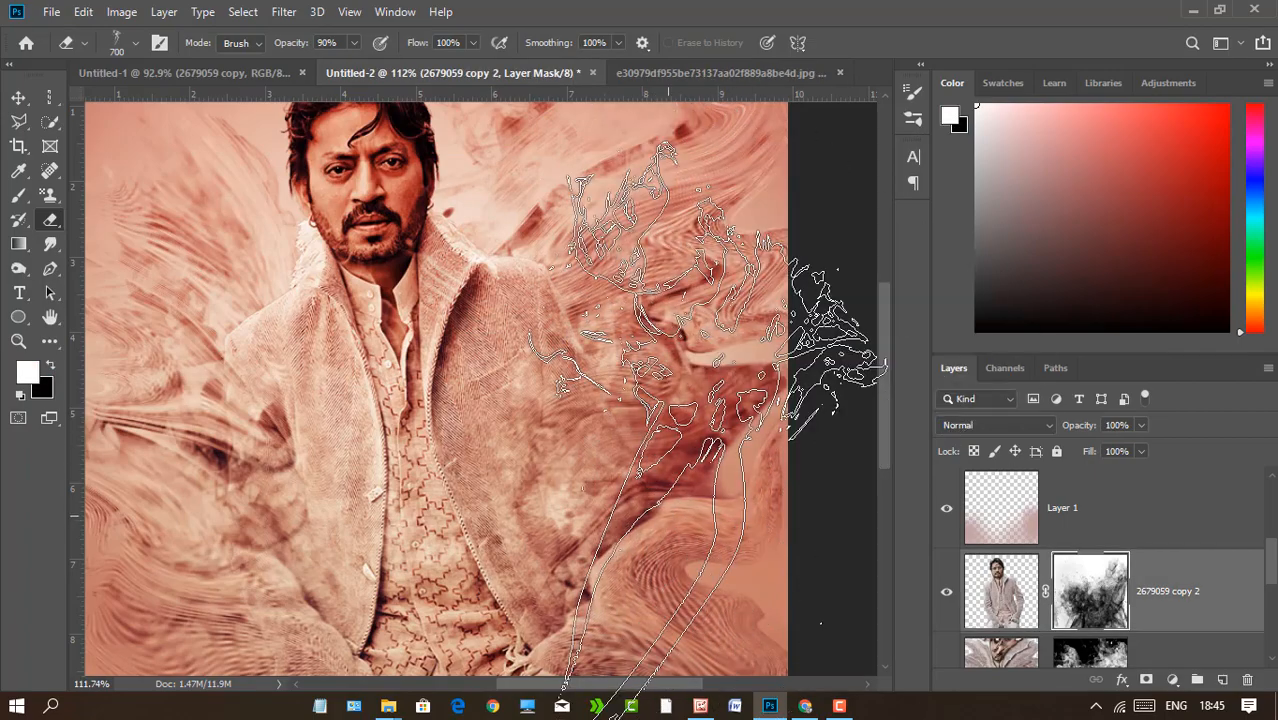
click(1098, 597)
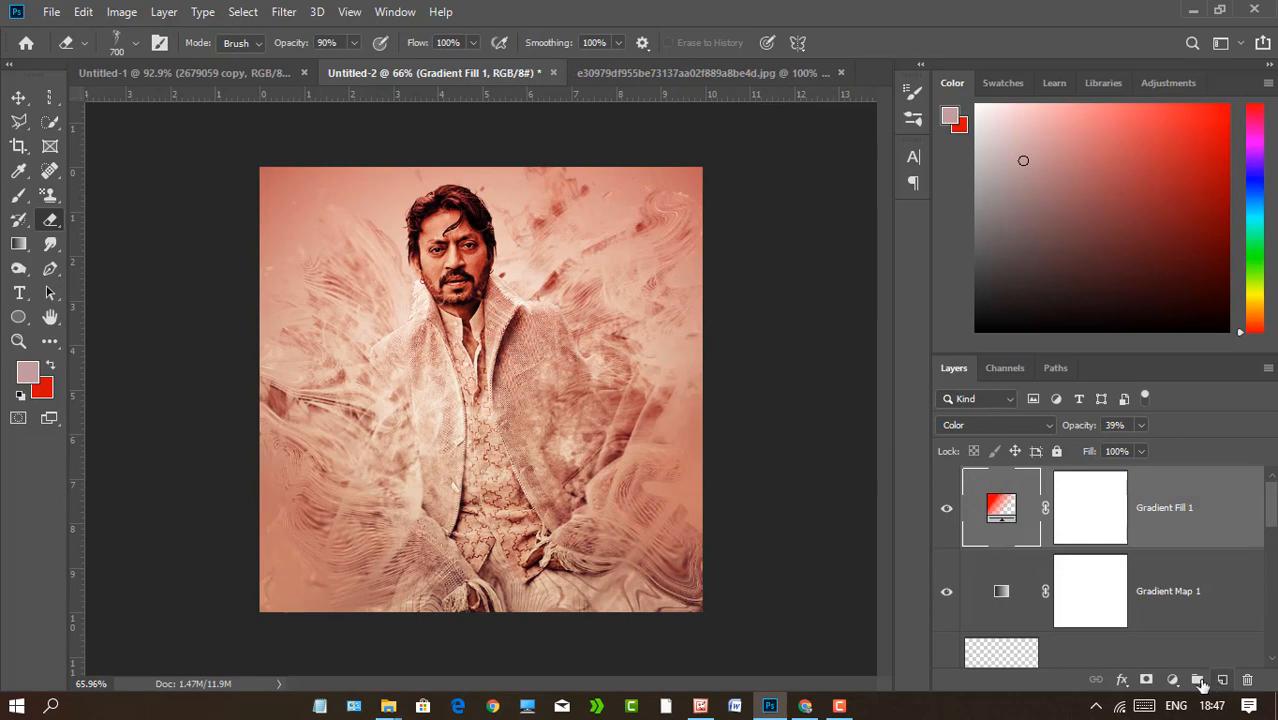
Add a second Gradient Map using the Violet, Orange preset.
click(1199, 681)
click(1170, 648)
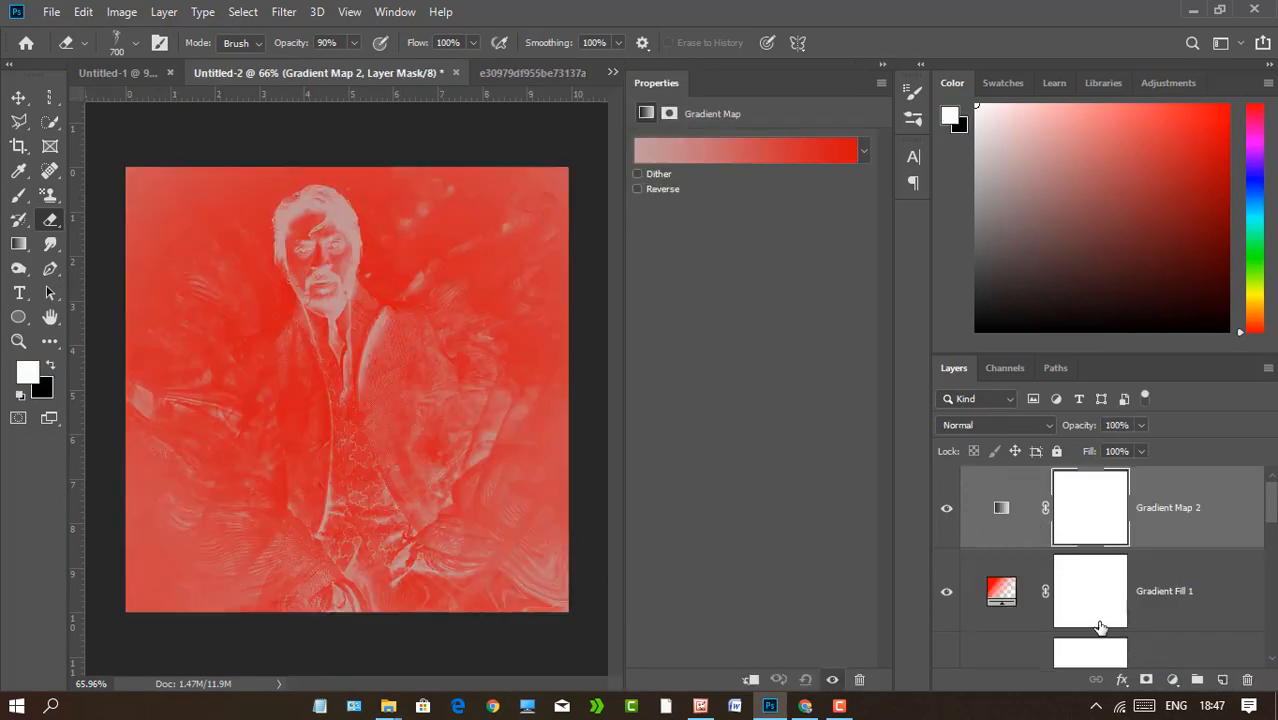
click(797, 152)
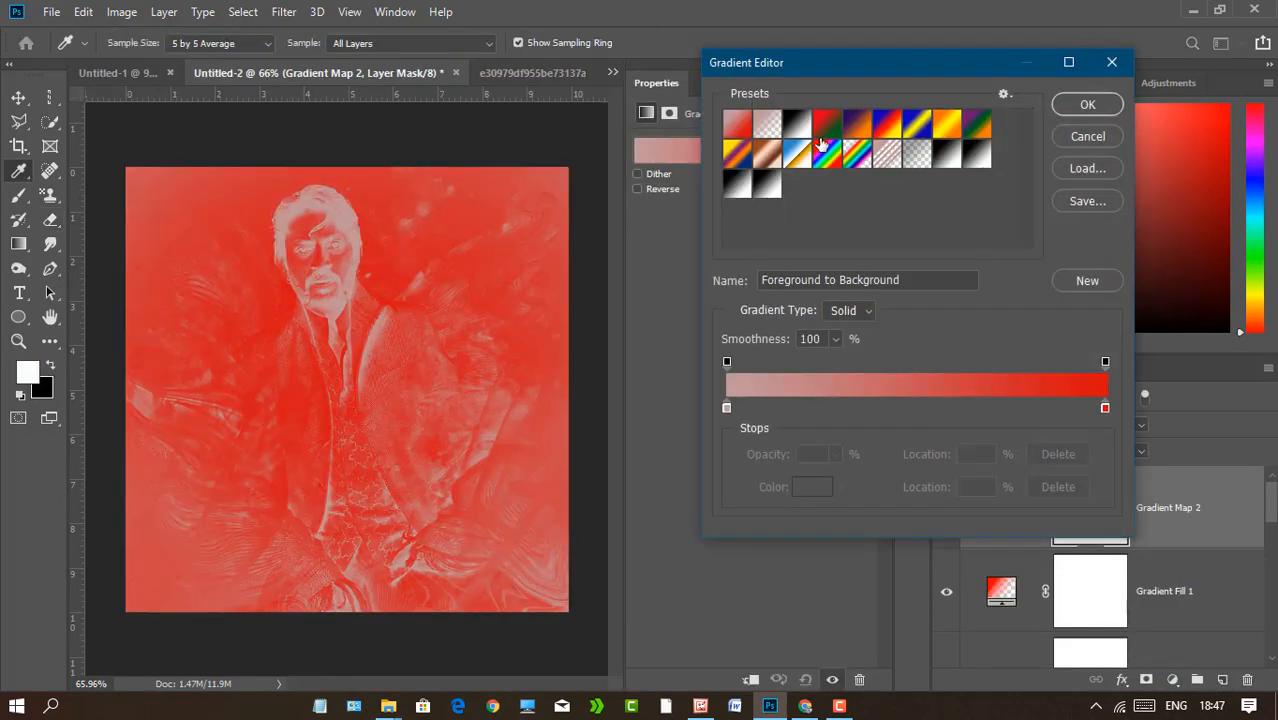
click(855, 128)
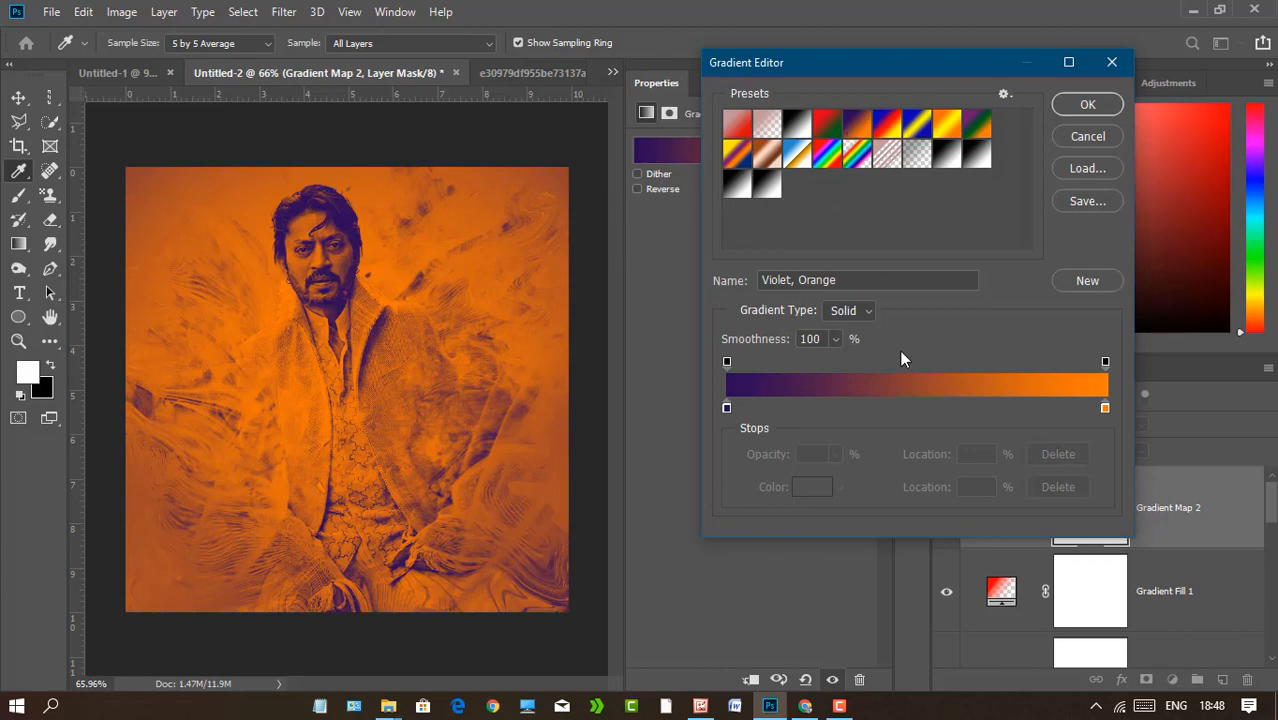
click(835, 342)
click(1055, 136)
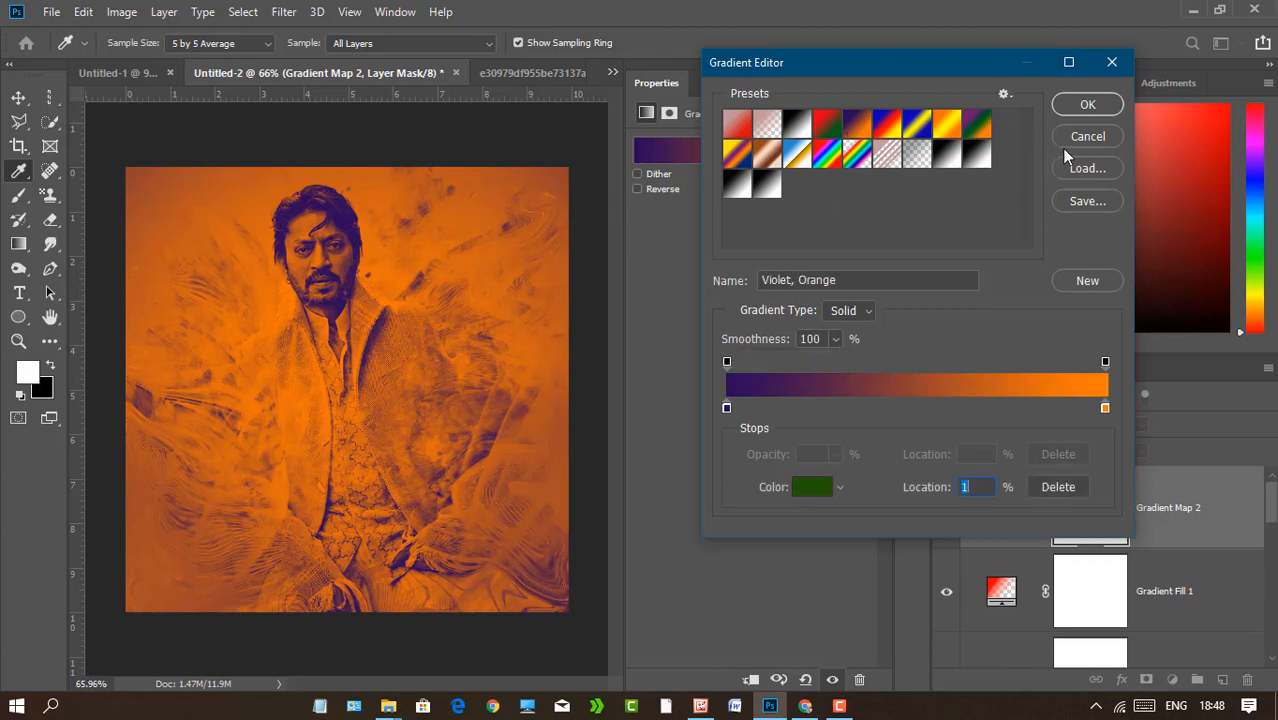
click(1088, 106)
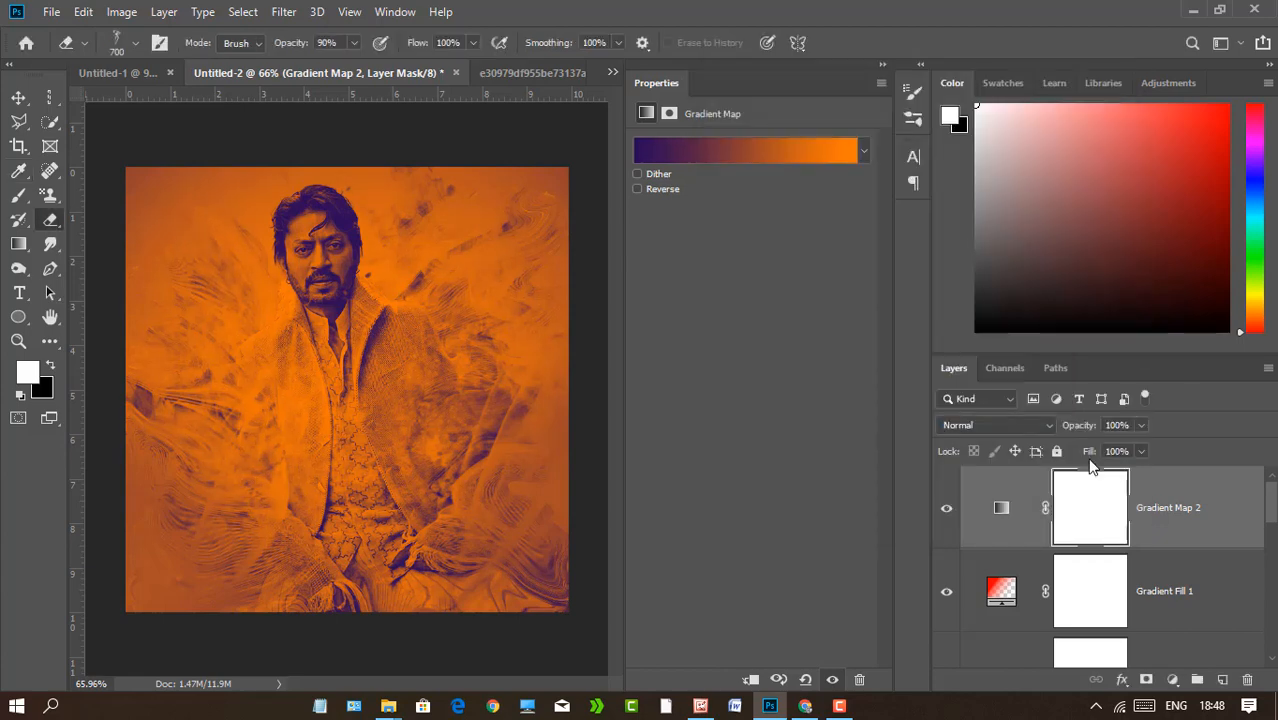
Blend Gradient Map 2 in Soft Light at 63% opacity and toggle it to compare.
click(1030, 425)
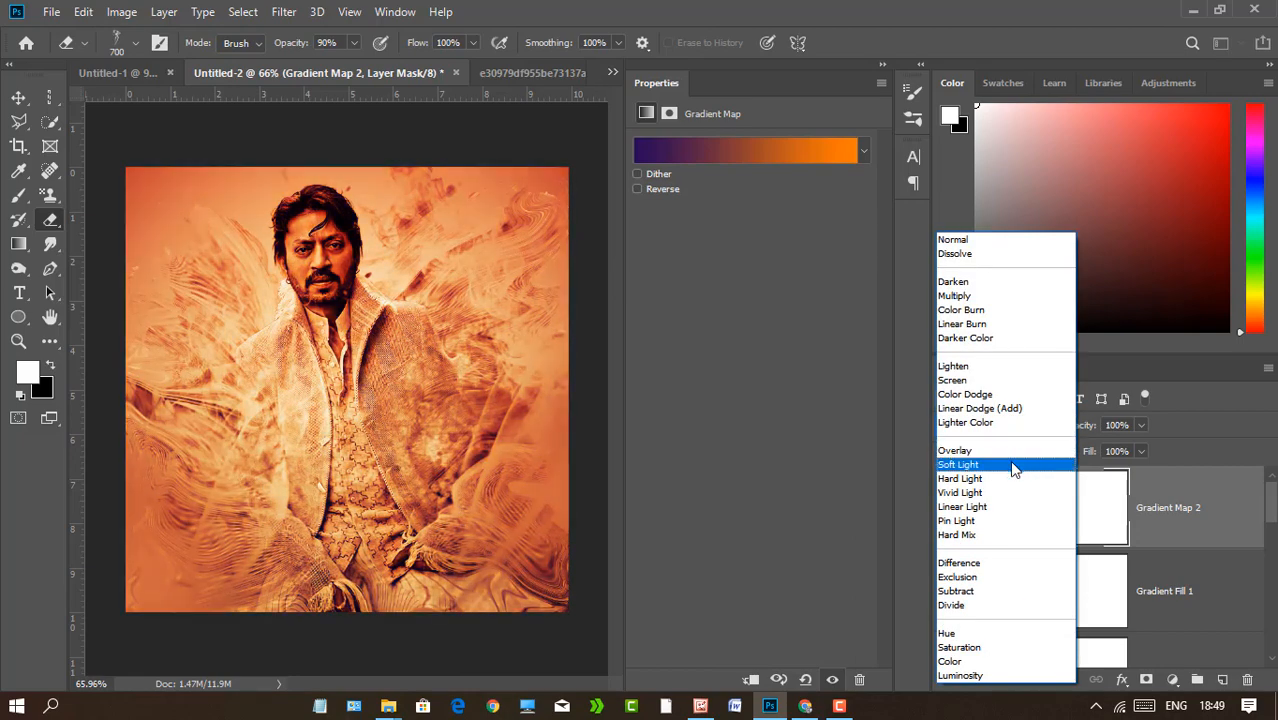
click(1010, 465)
click(1141, 425)
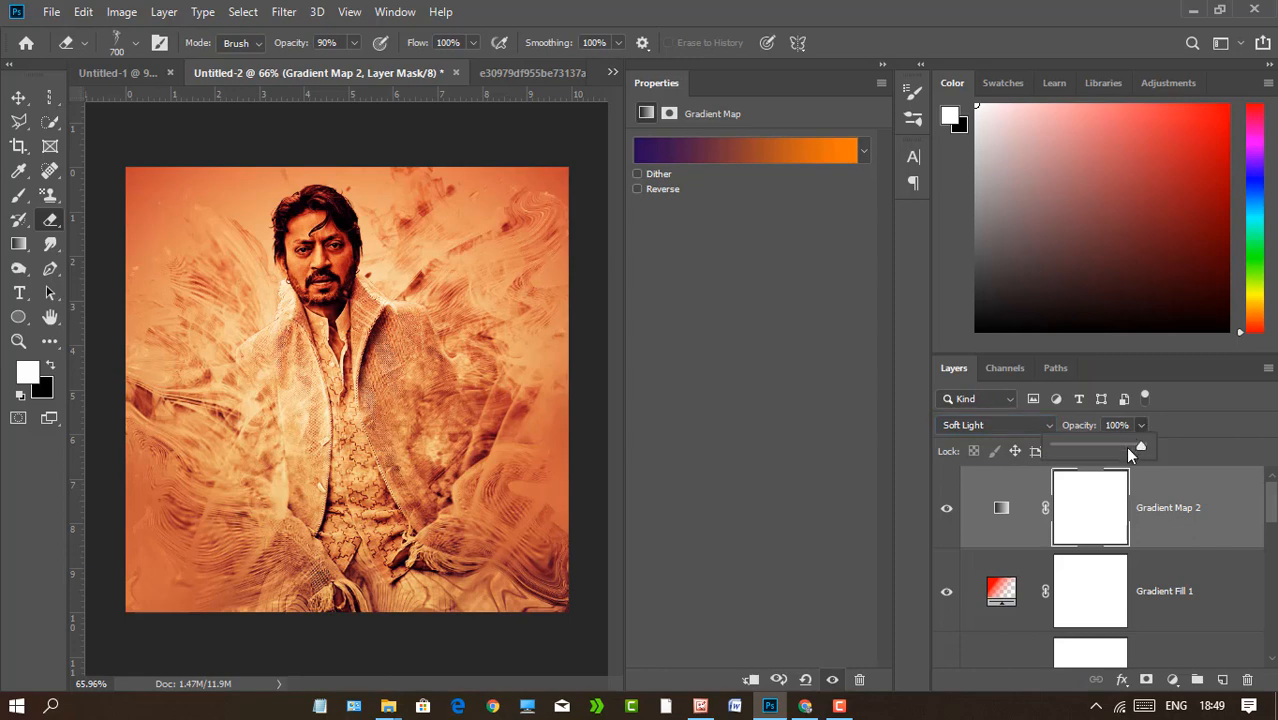
drag(1125, 446, 1110, 450)
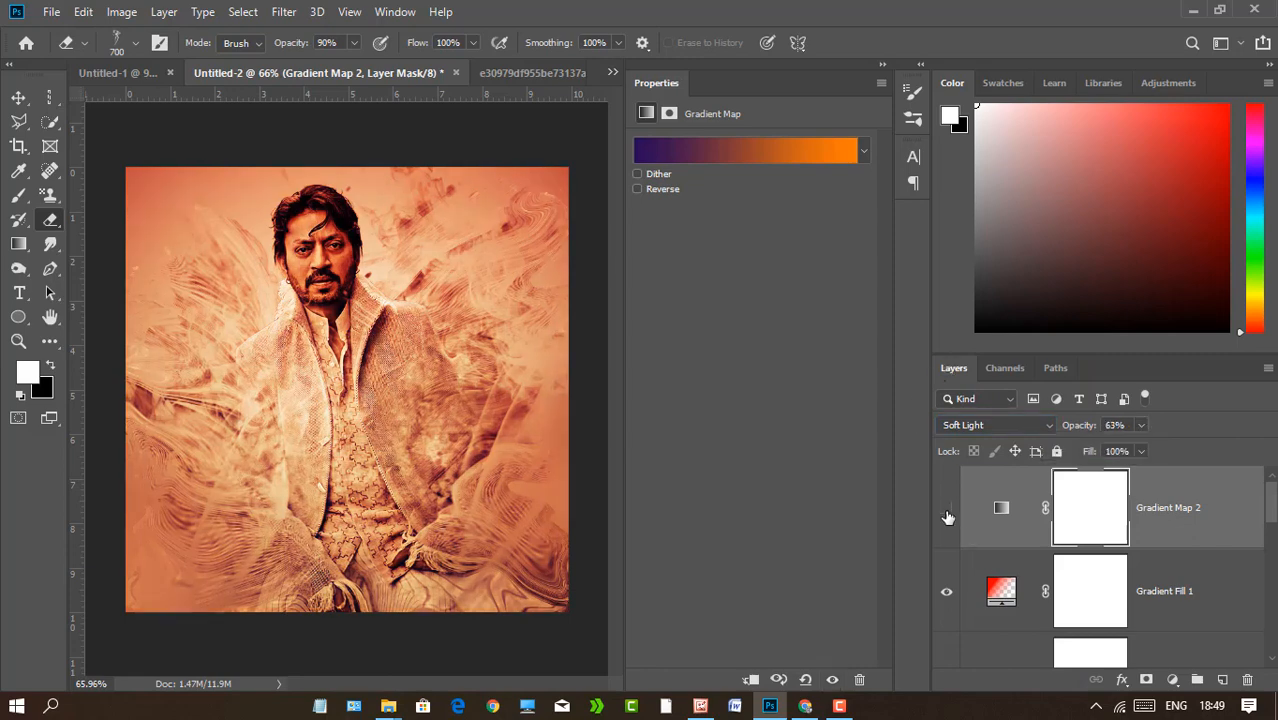
click(946, 508)
click(946, 508)
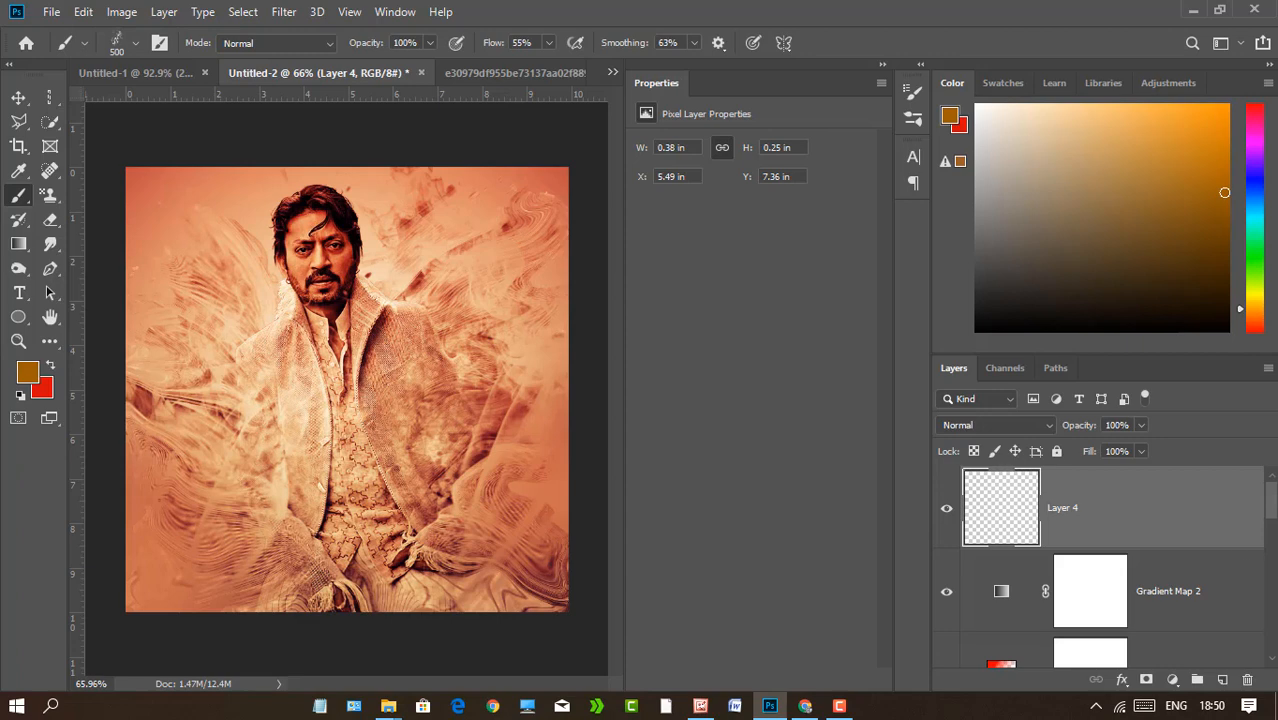
Try the 243 px smoke and 002_Explosion brushes, settling on a soft round brush.
right_click(395, 430)
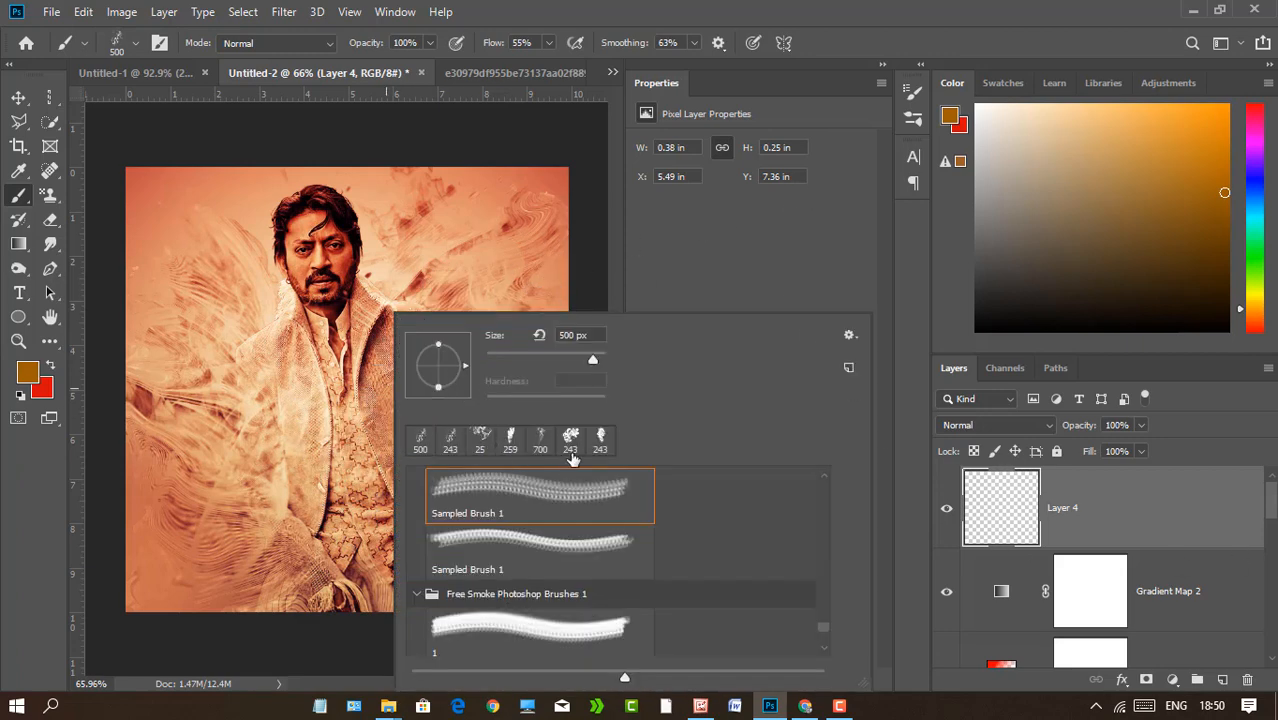
click(570, 440)
click(150, 592)
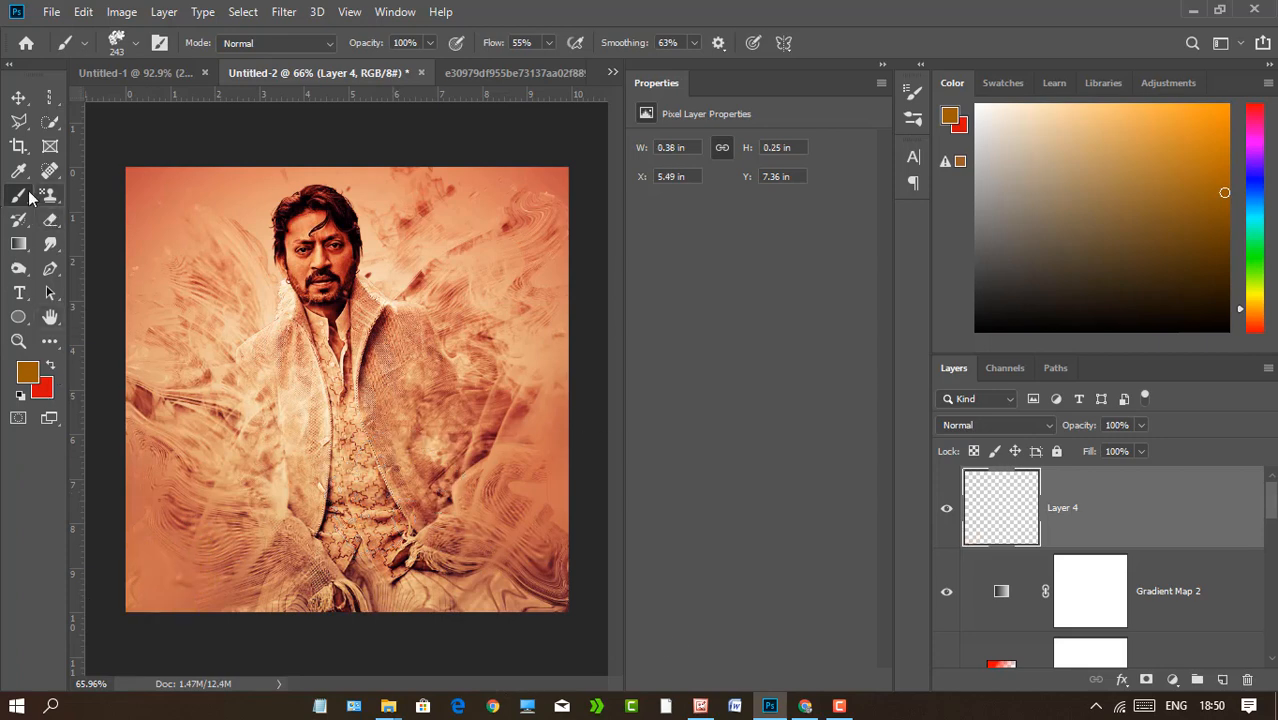
right_click(376, 304)
scroll(793, 610, up, 10)
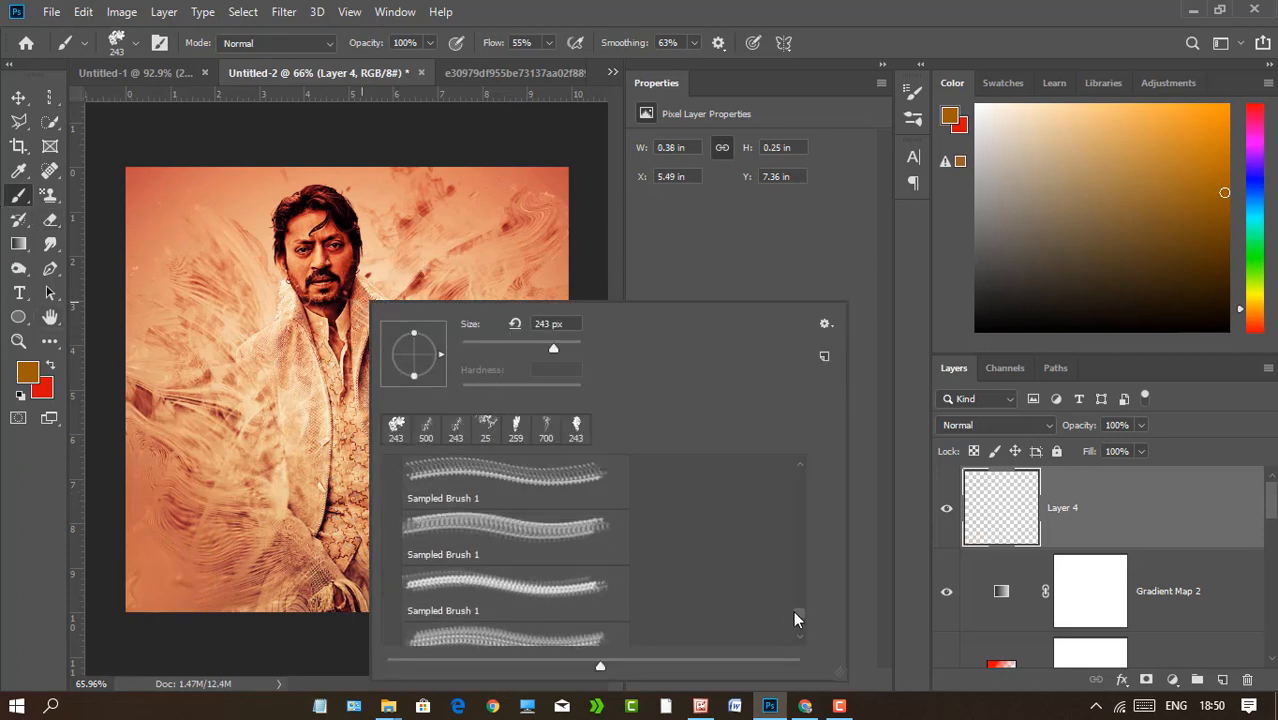
click(533, 578)
drag(796, 511, 793, 469)
click(580, 530)
Paint the upper-left and upper-right corners soft black, undoing an initial orange dab.
click(136, 171)
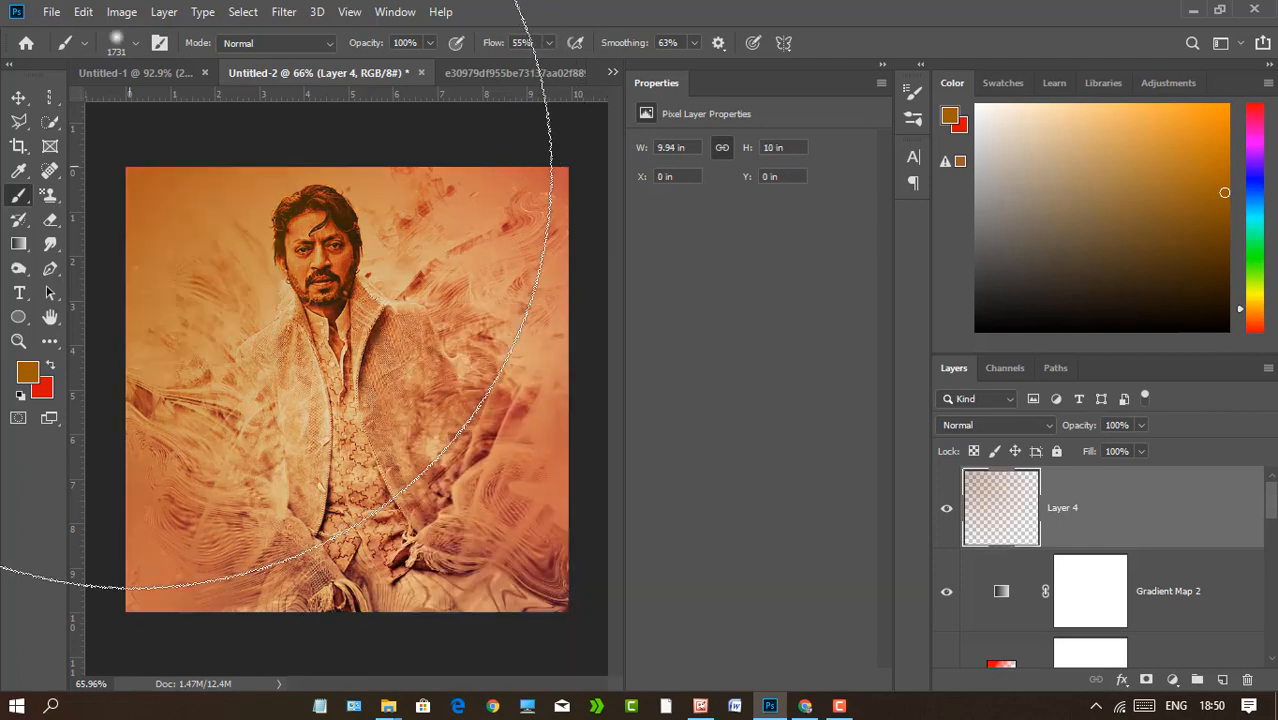
key(ctrl+z)
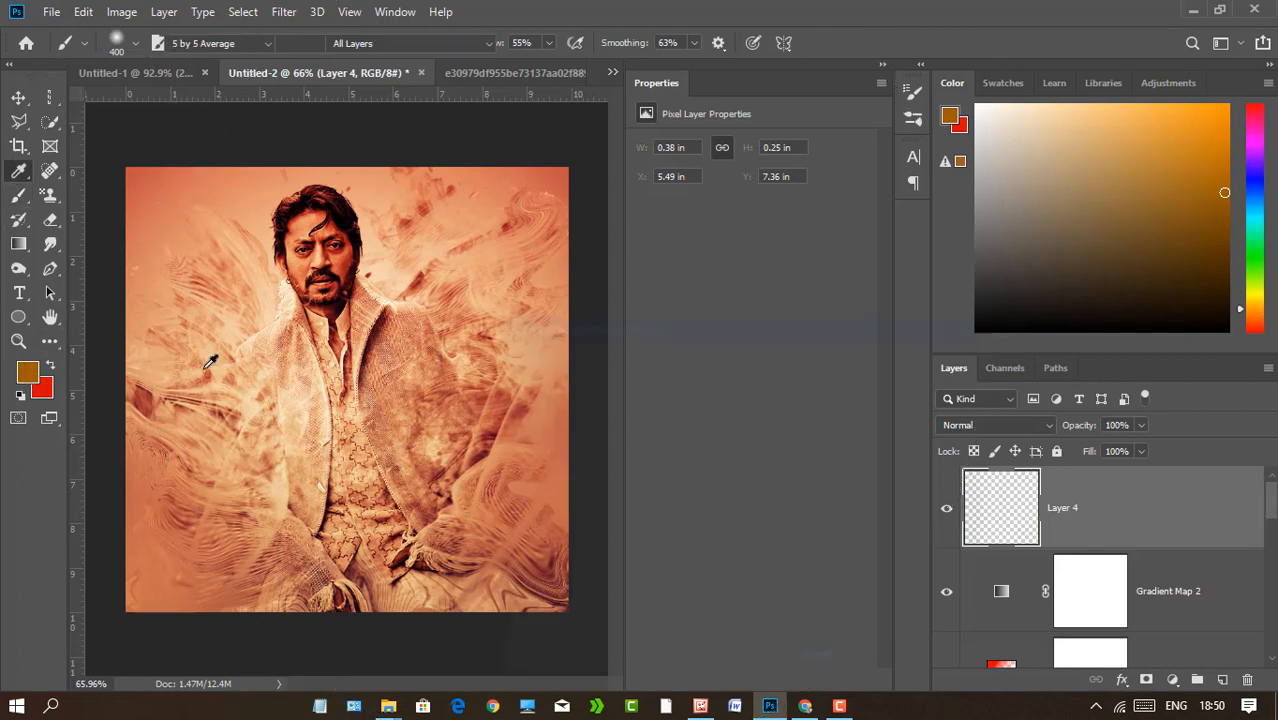
click(27, 371)
click(891, 357)
click(113, 145)
click(111, 146)
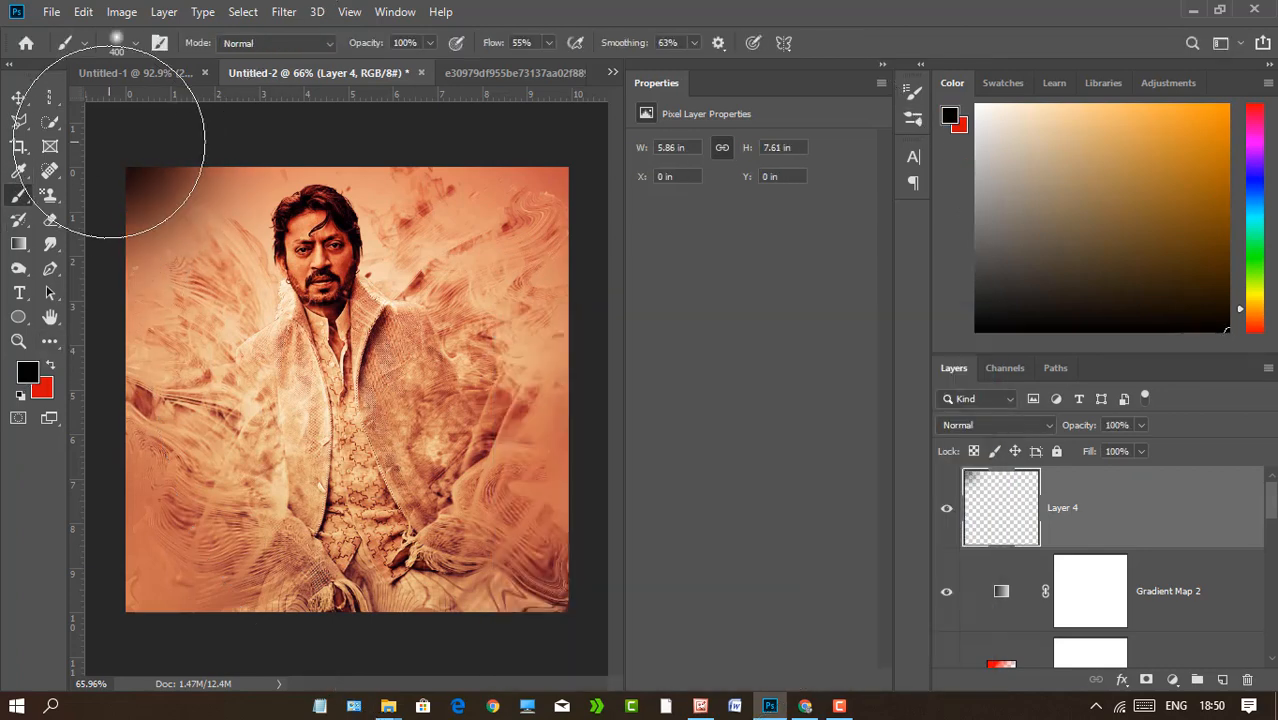
click(110, 146)
click(562, 176)
click(563, 180)
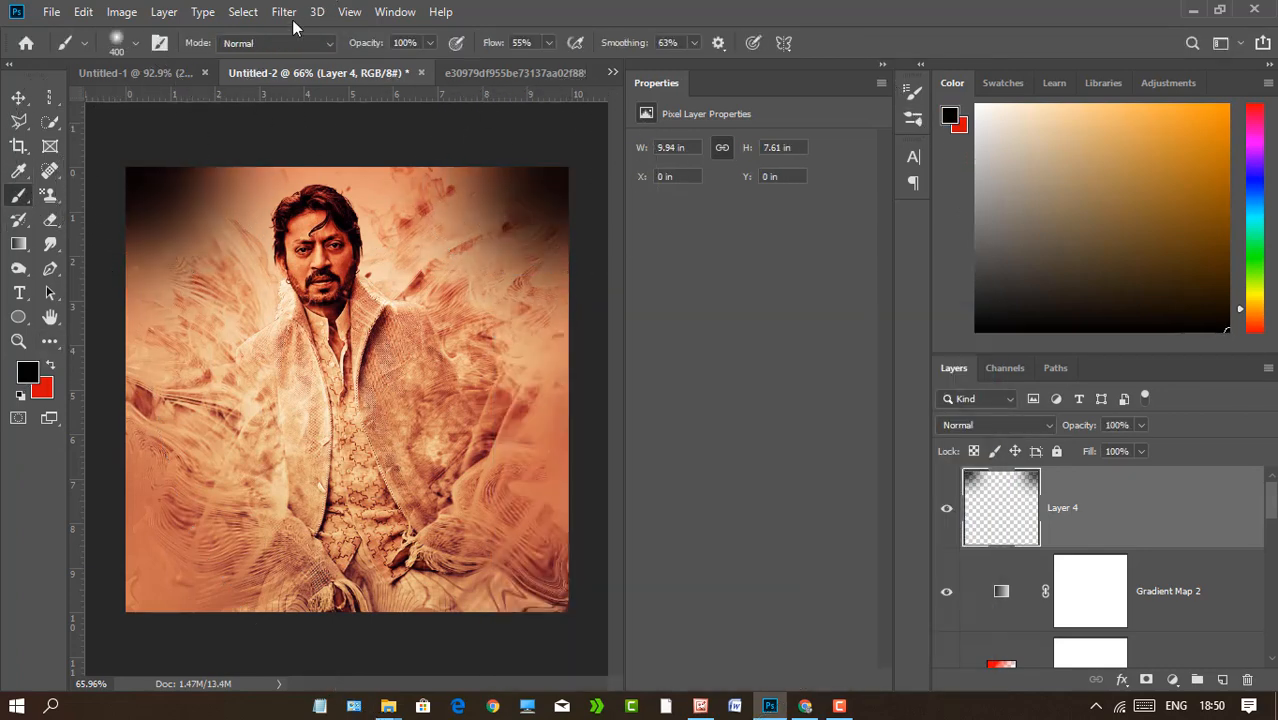
Preview Gaussian Blur radii from 861.8 down to about 58, then cancel it.
click(285, 12)
mouse_move(397, 231)
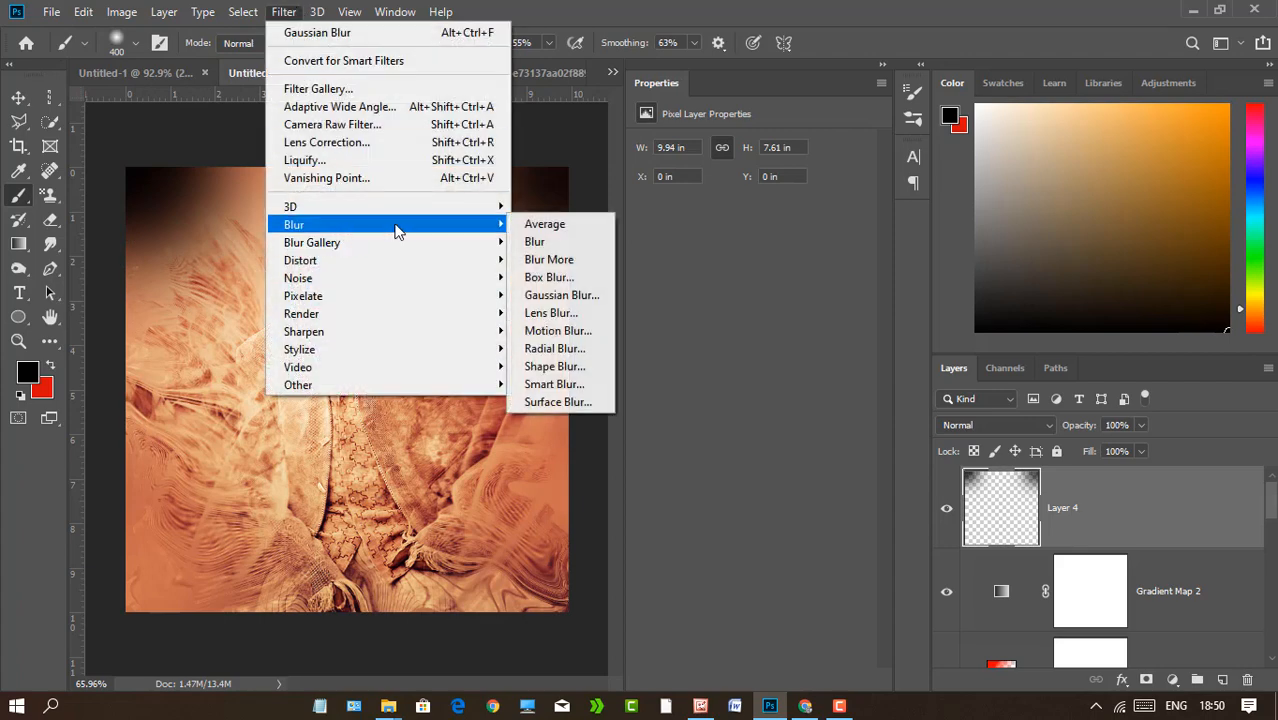
click(560, 295)
drag(880, 452, 957, 452)
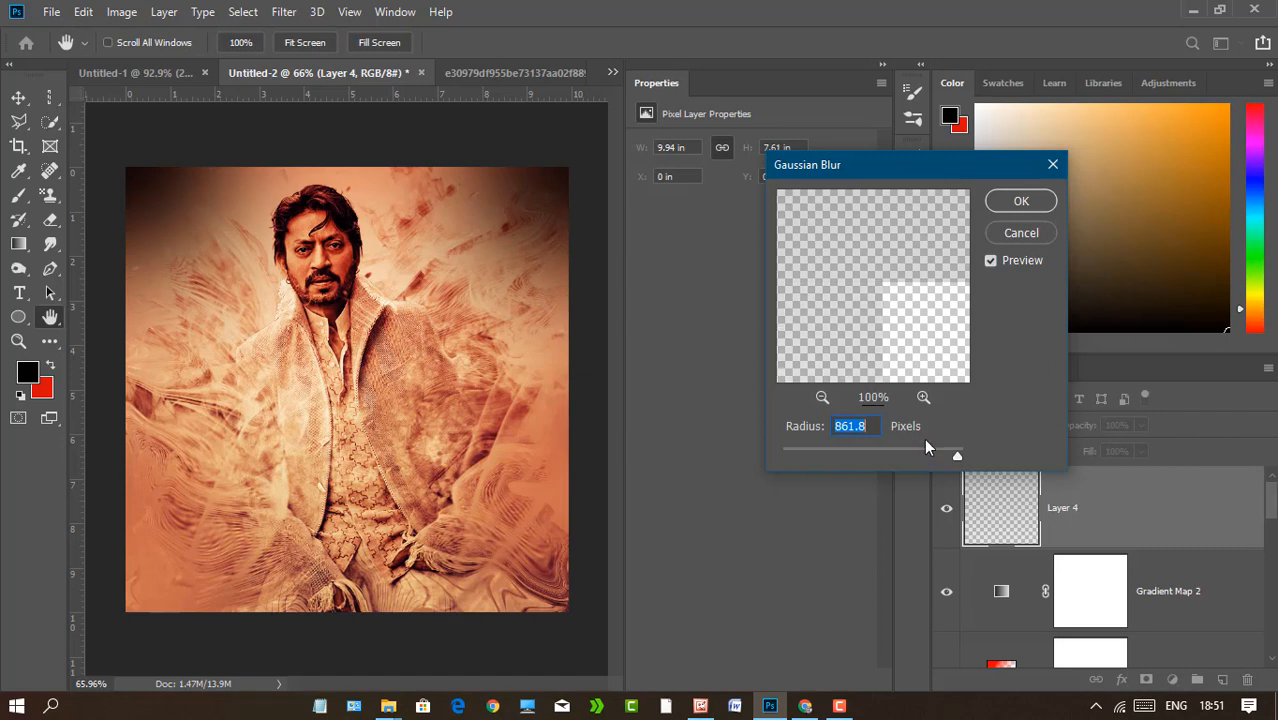
click(929, 451)
drag(911, 456, 884, 455)
click(1038, 234)
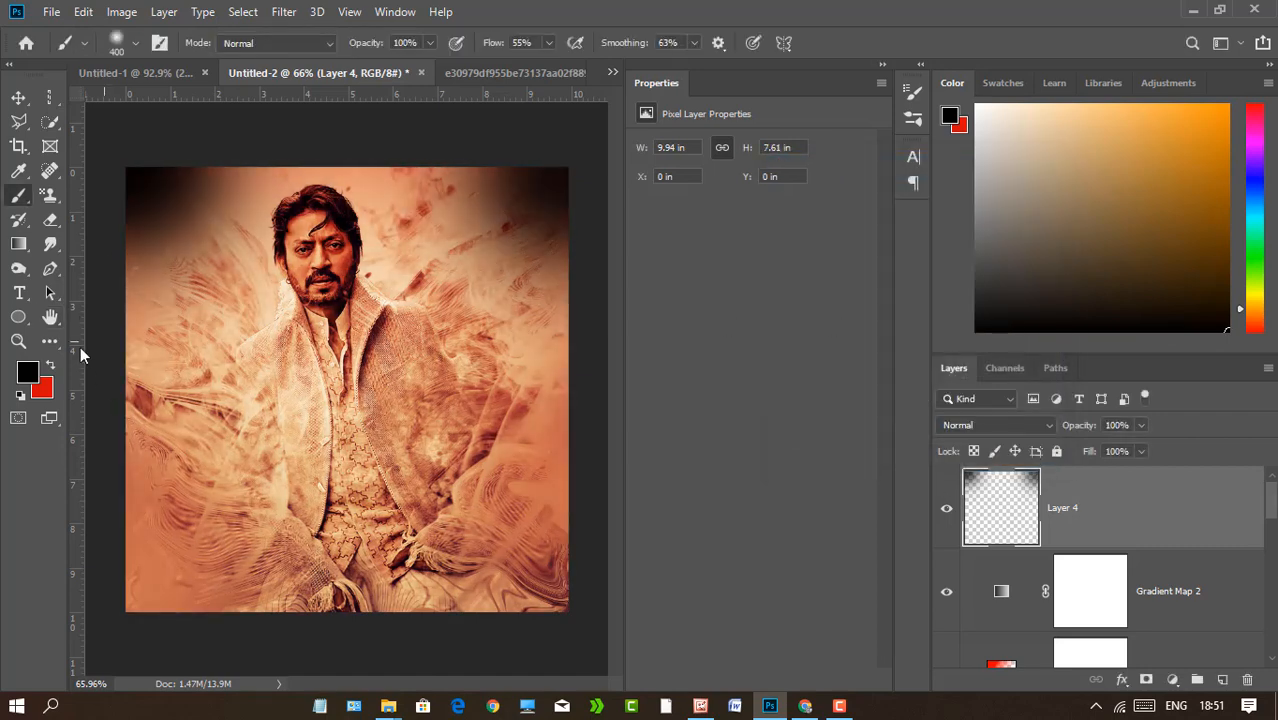
Hide Layer 4, add a new Layer 5, and lower brush opacity to 41%.
click(947, 508)
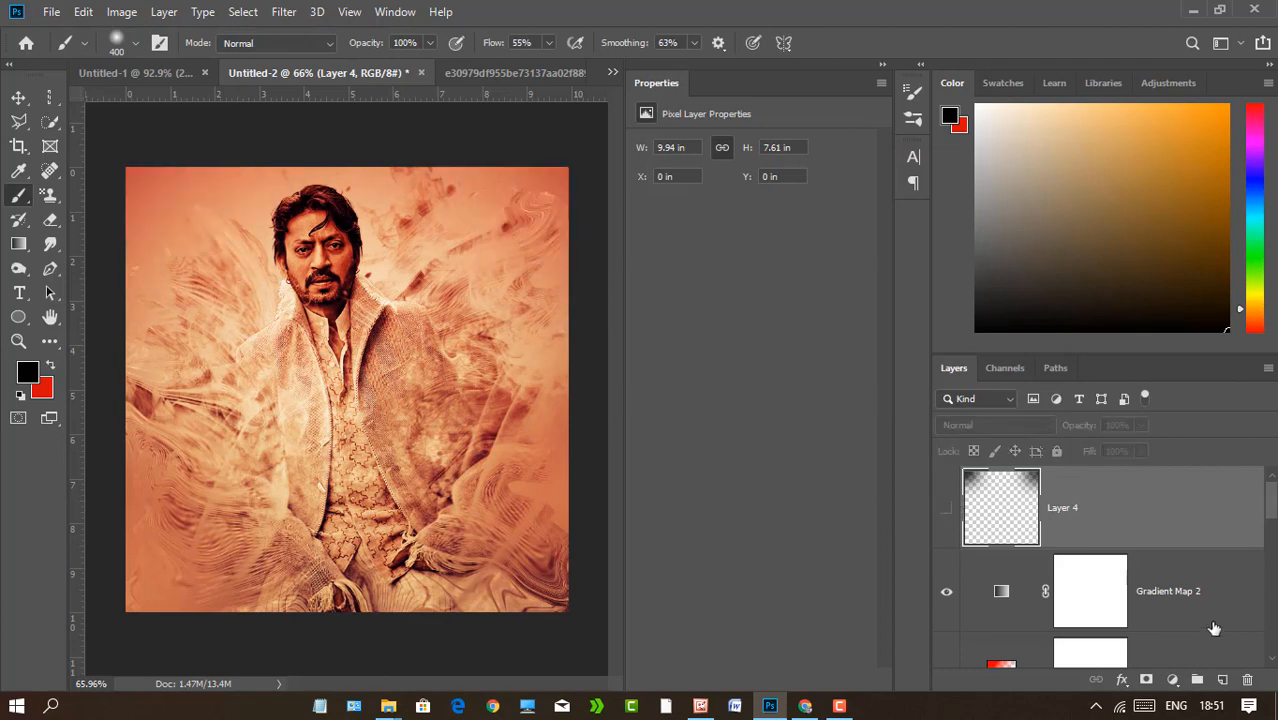
click(1221, 681)
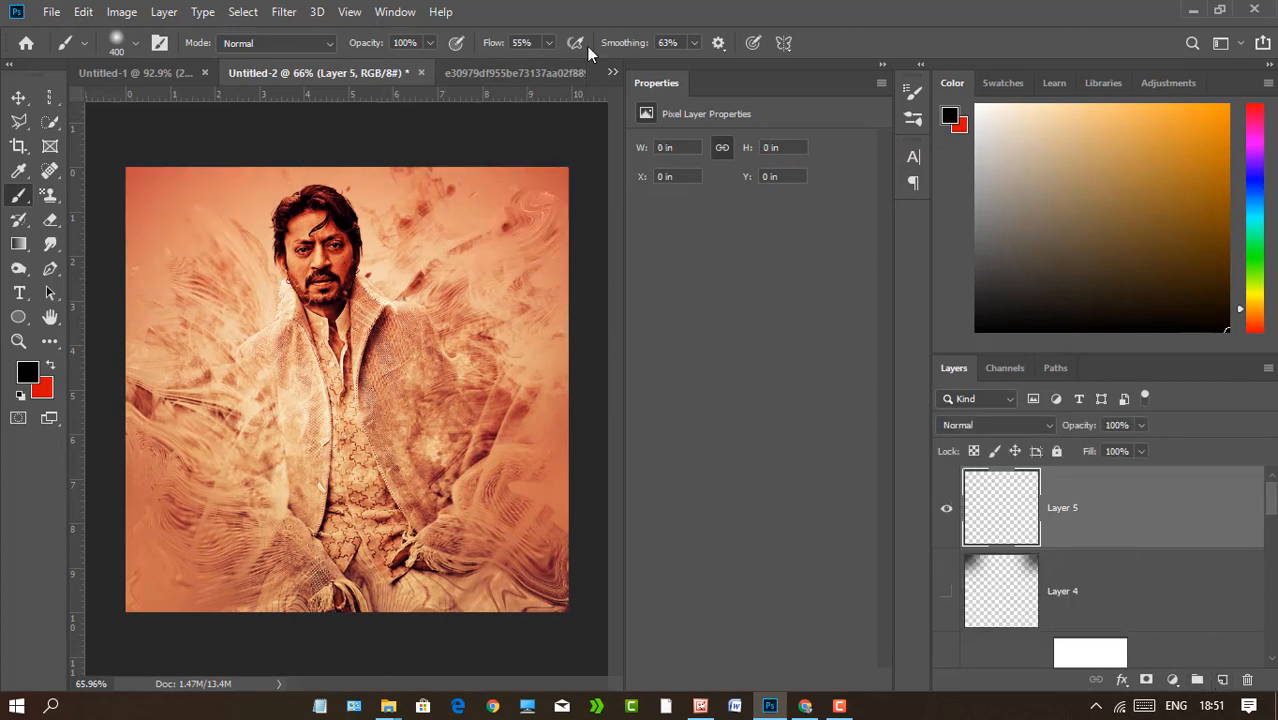
click(429, 44)
drag(427, 64, 381, 65)
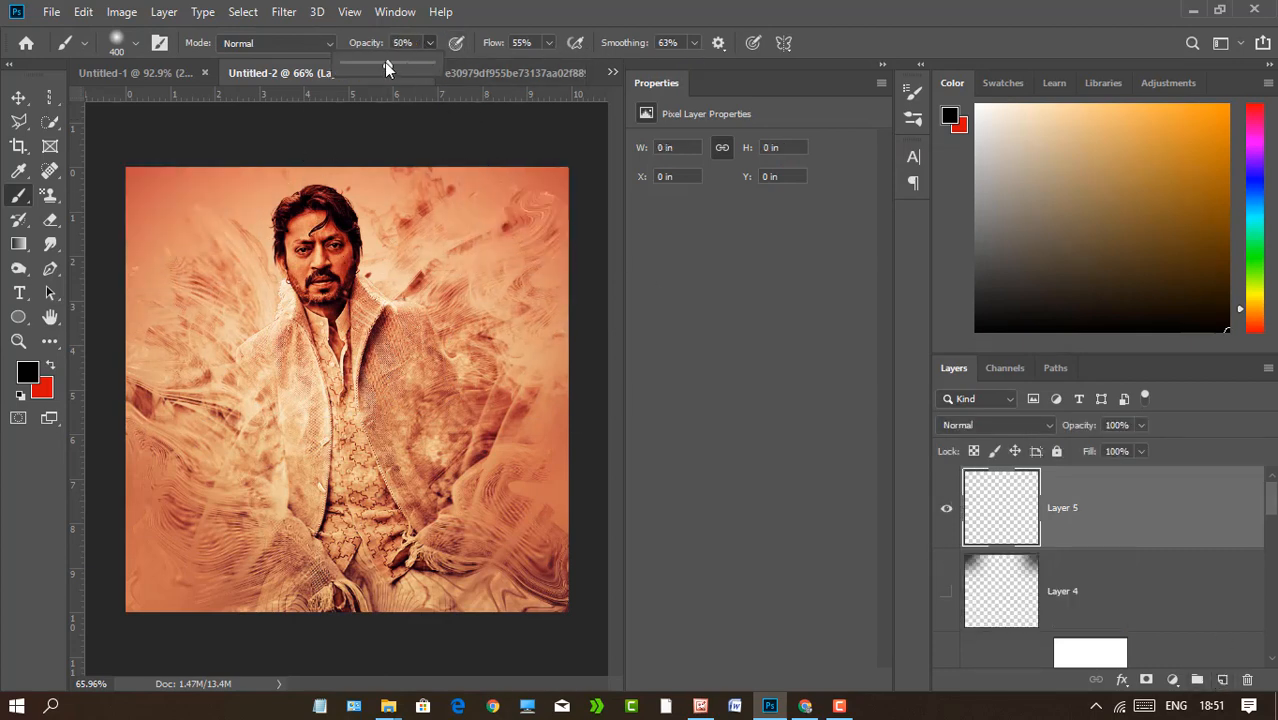
Paint black shading over the top corners, top edge, left side and bottom-right corner.
click(156, 205)
click(160, 222)
click(548, 181)
click(562, 192)
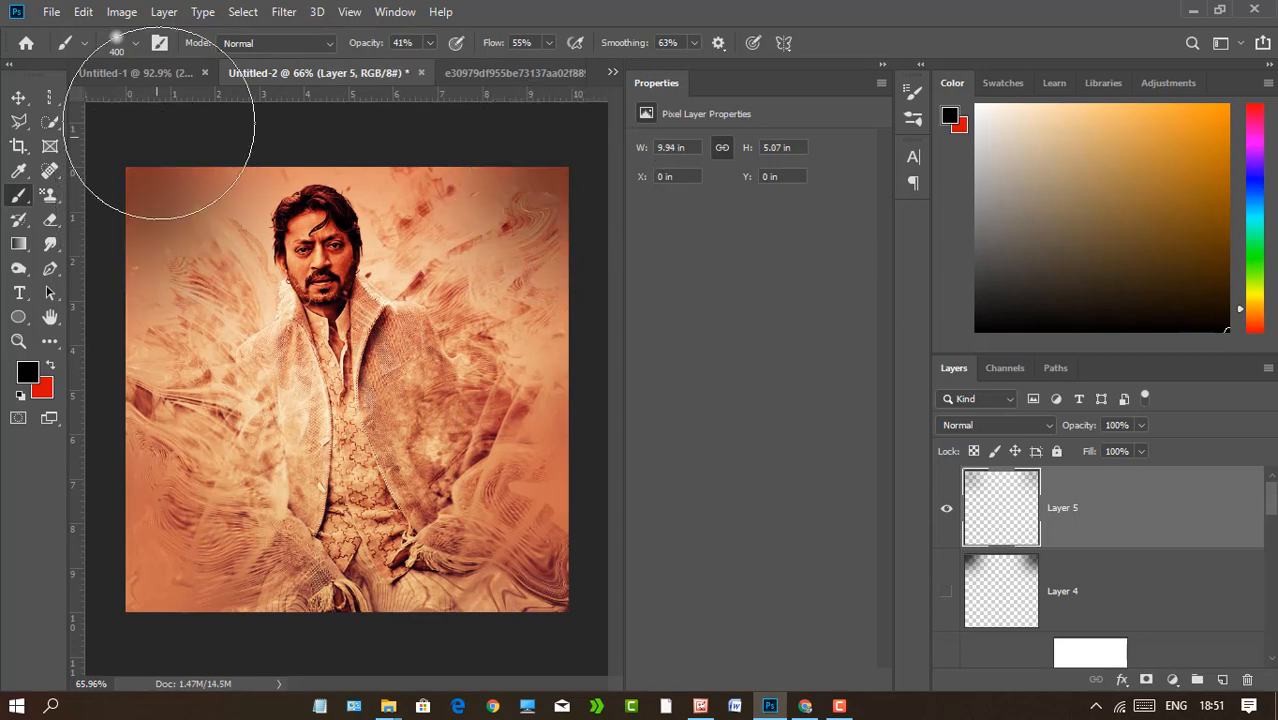
click(143, 172)
click(167, 175)
click(268, 153)
click(471, 148)
drag(414, 157, 302, 193)
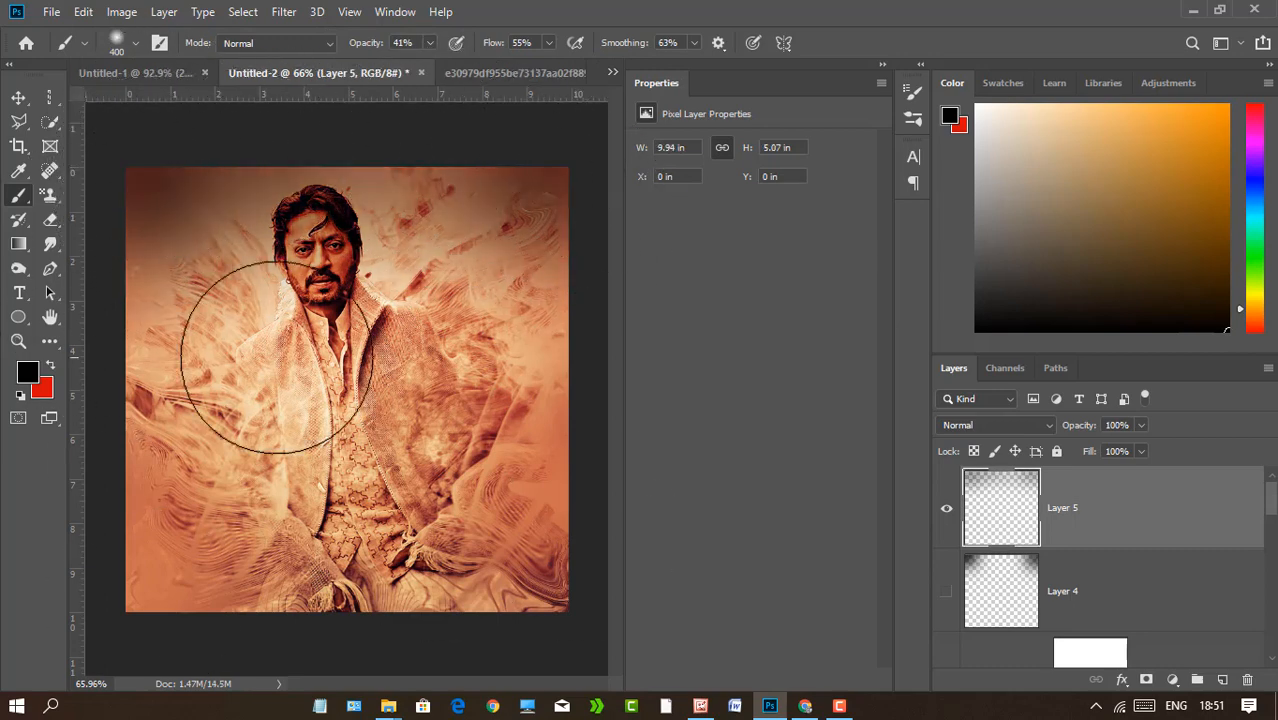
drag(84, 221, 94, 226)
click(138, 236)
click(118, 360)
drag(548, 529, 414, 602)
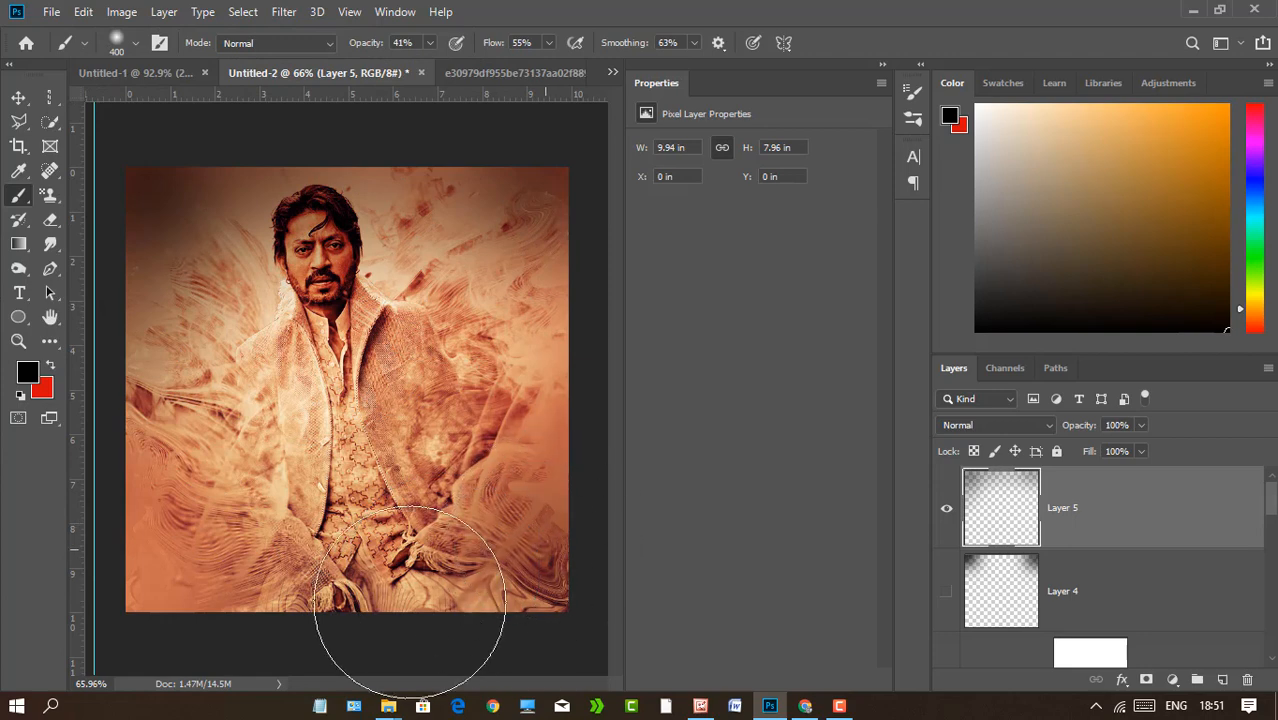
Soften the shading with a 55.3 px Gaussian Blur.
click(288, 13)
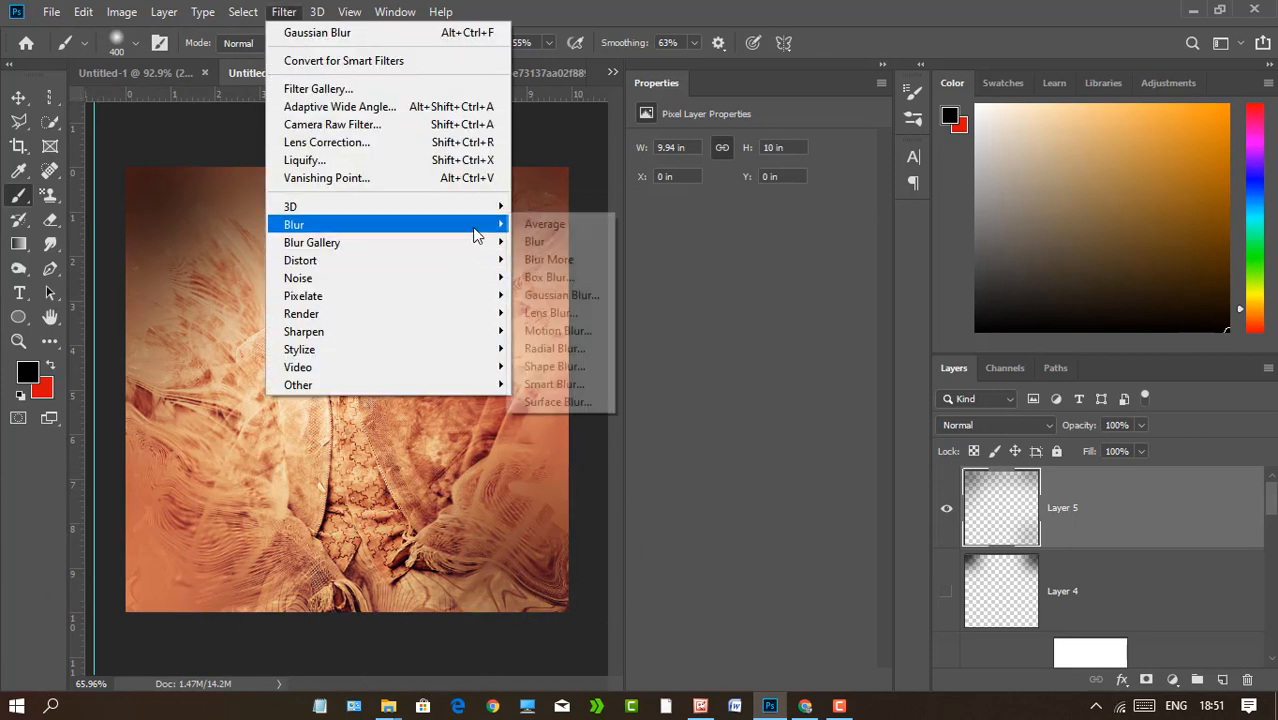
mouse_move(484, 234)
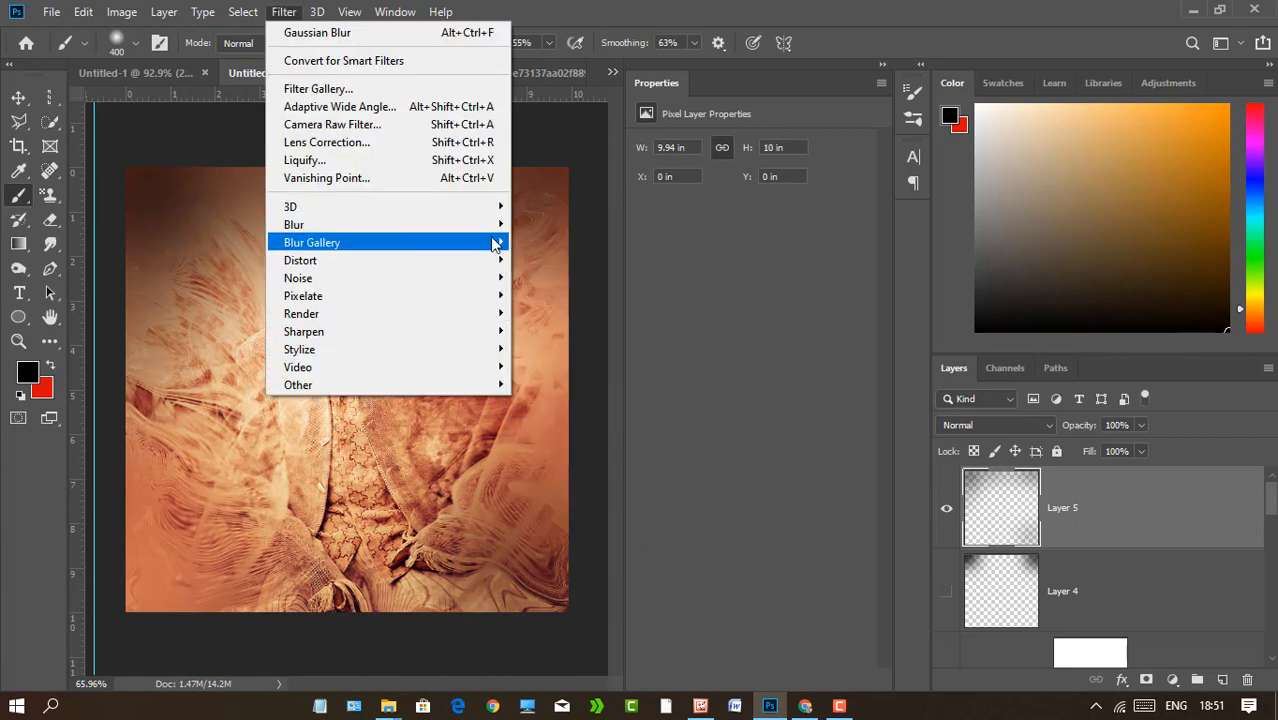
click(513, 294)
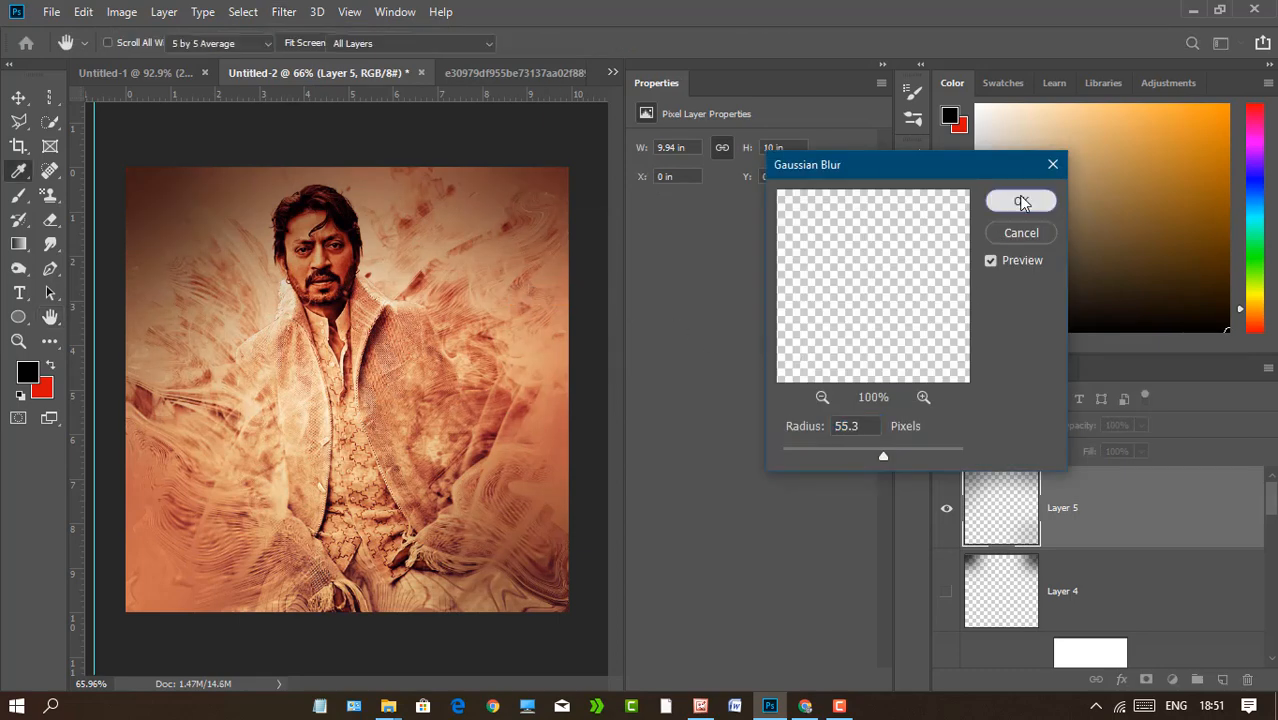
click(1021, 201)
key(b)
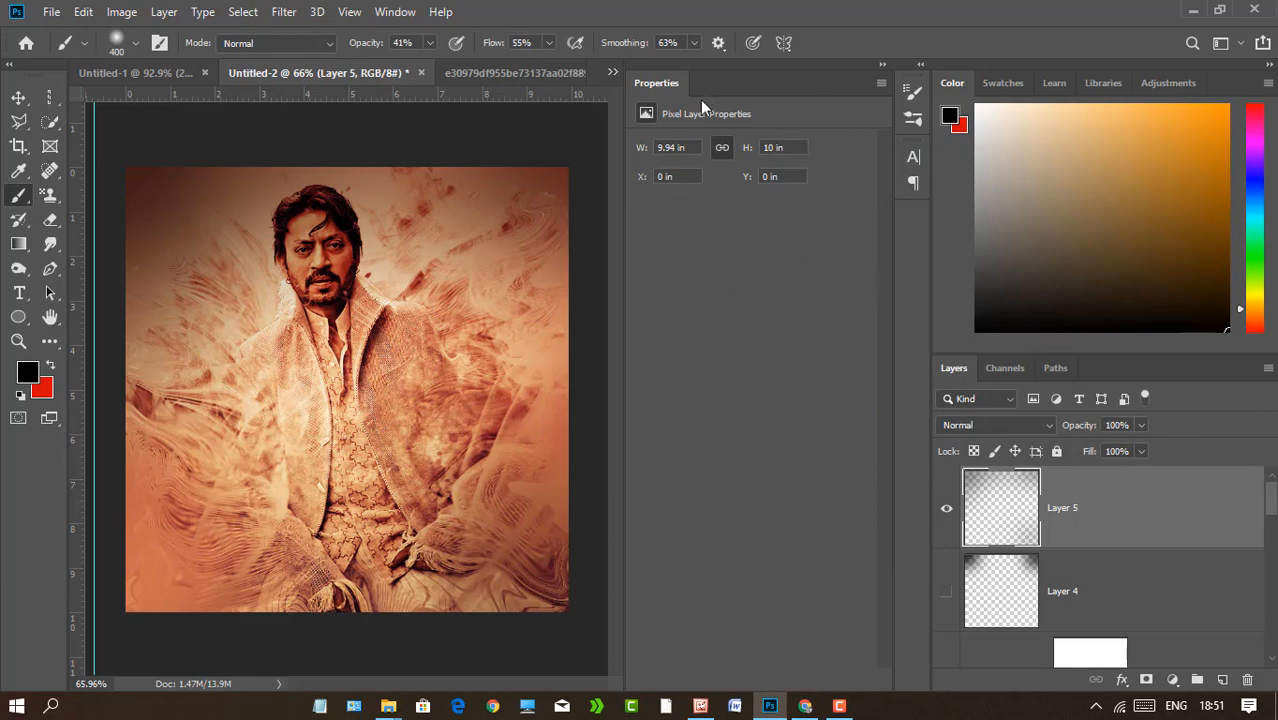
Save the document as a layered PSD under a new name, accepting the Photoshop format options.
click(51, 11)
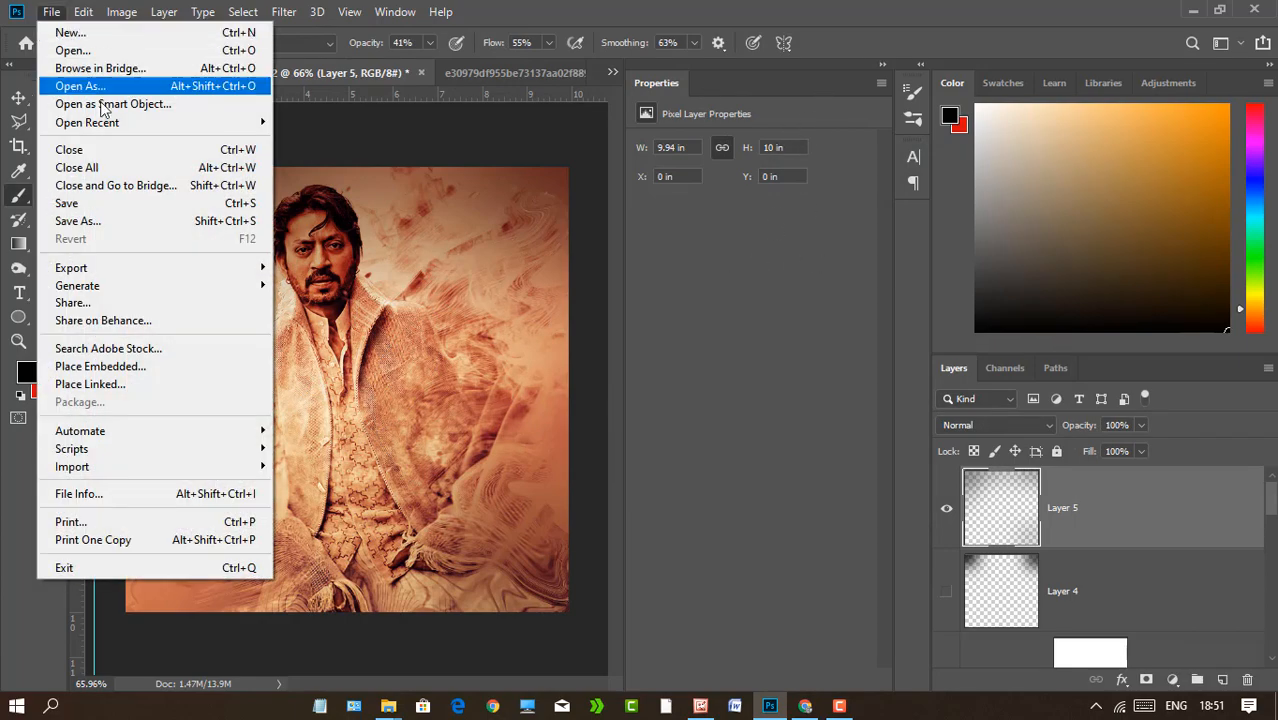
click(90, 222)
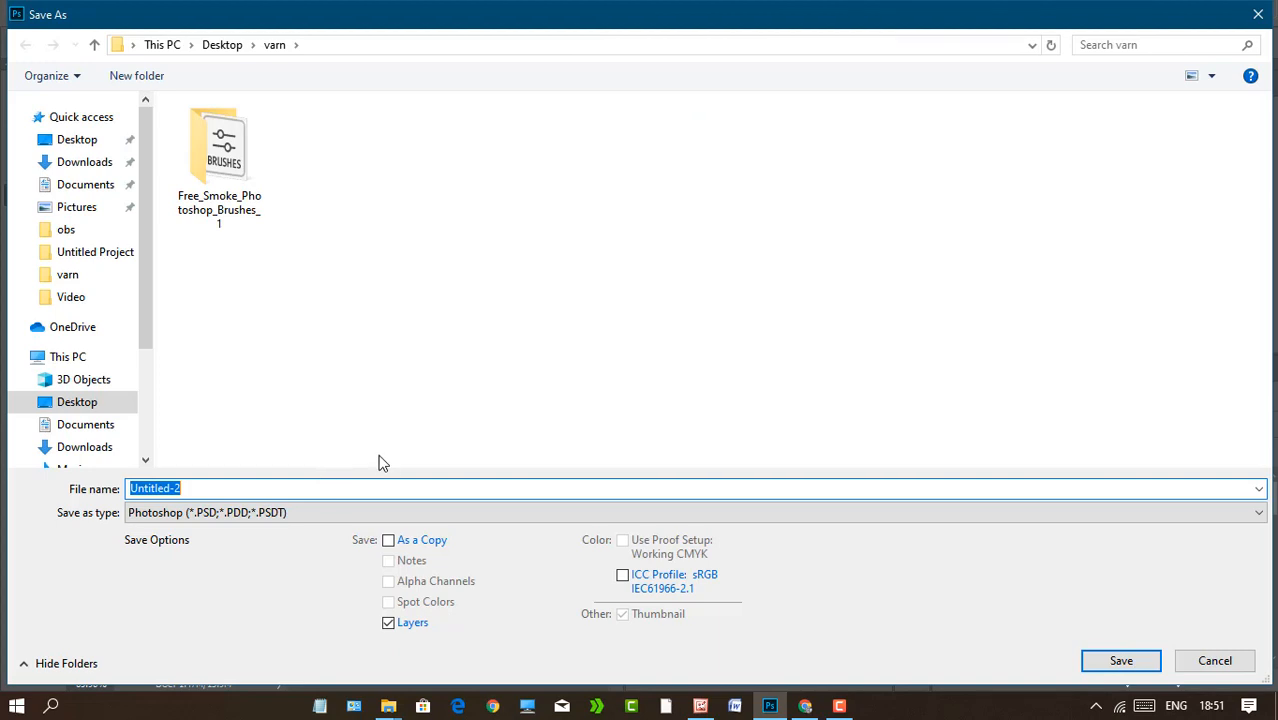
key(BackSpace)
key(Return)
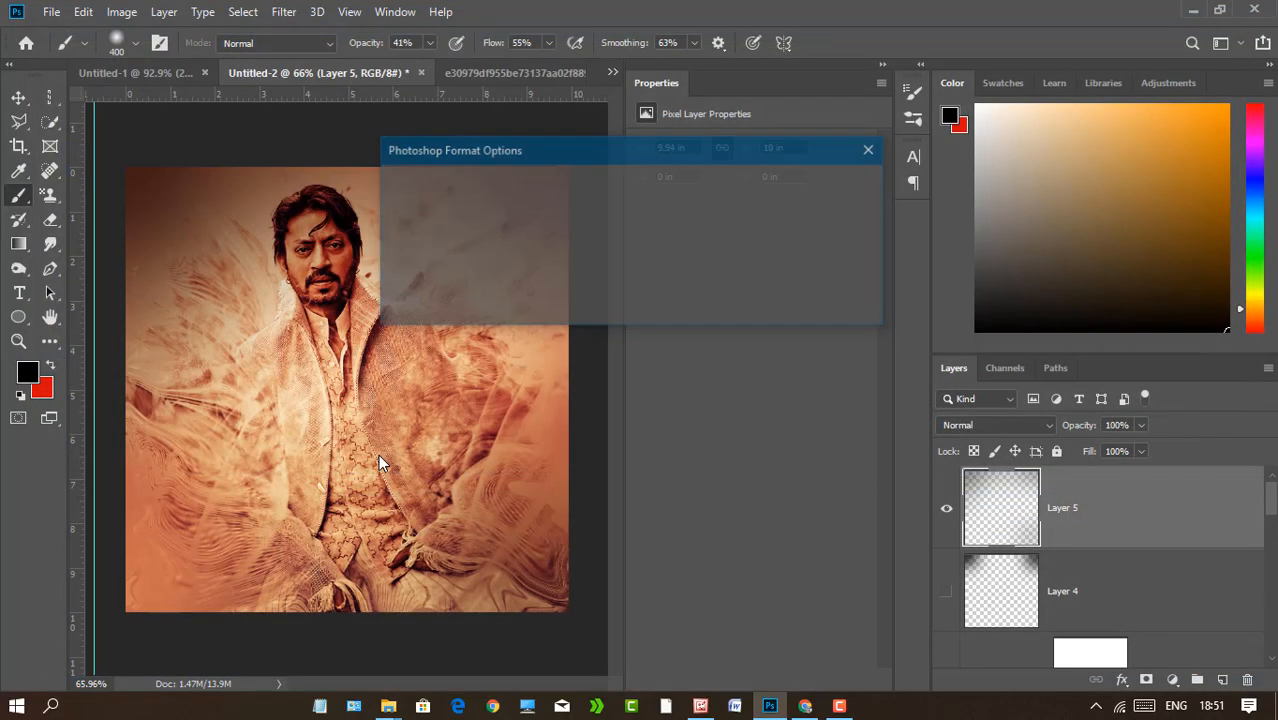
click(840, 186)
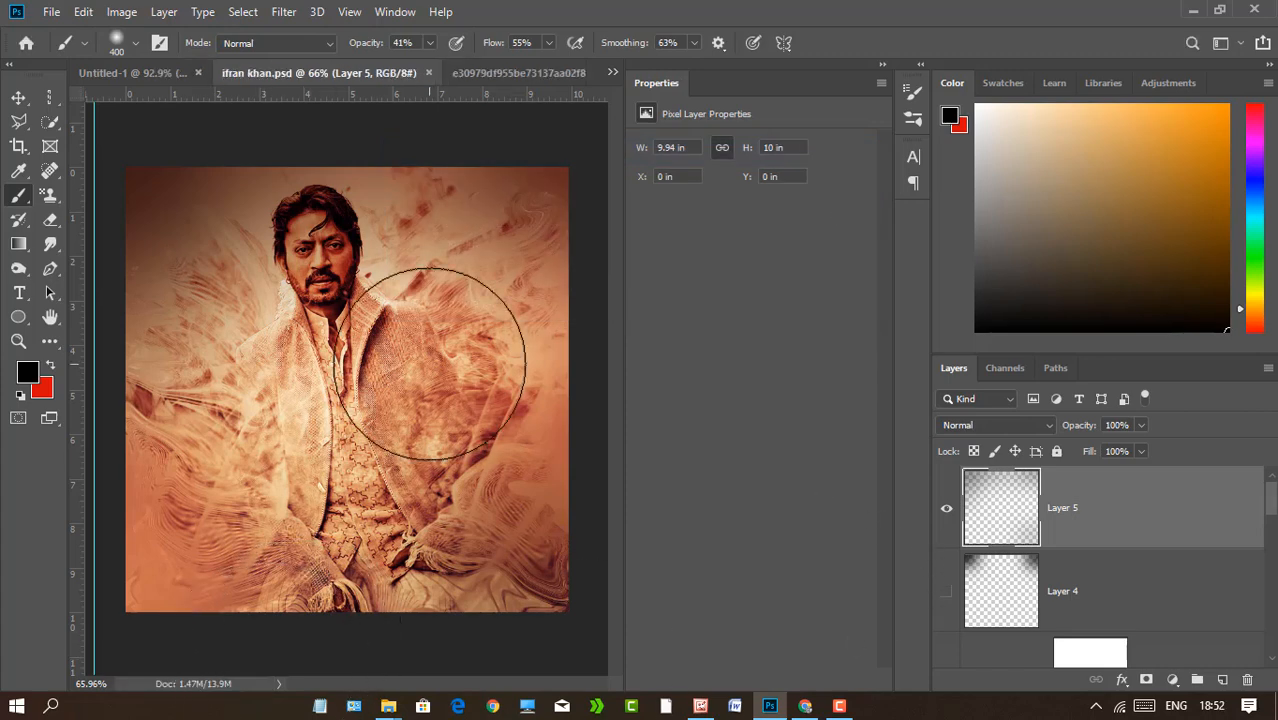
Save a PNG copy of the portrait to the varn folder, accepting the PNG options.
click(51, 12)
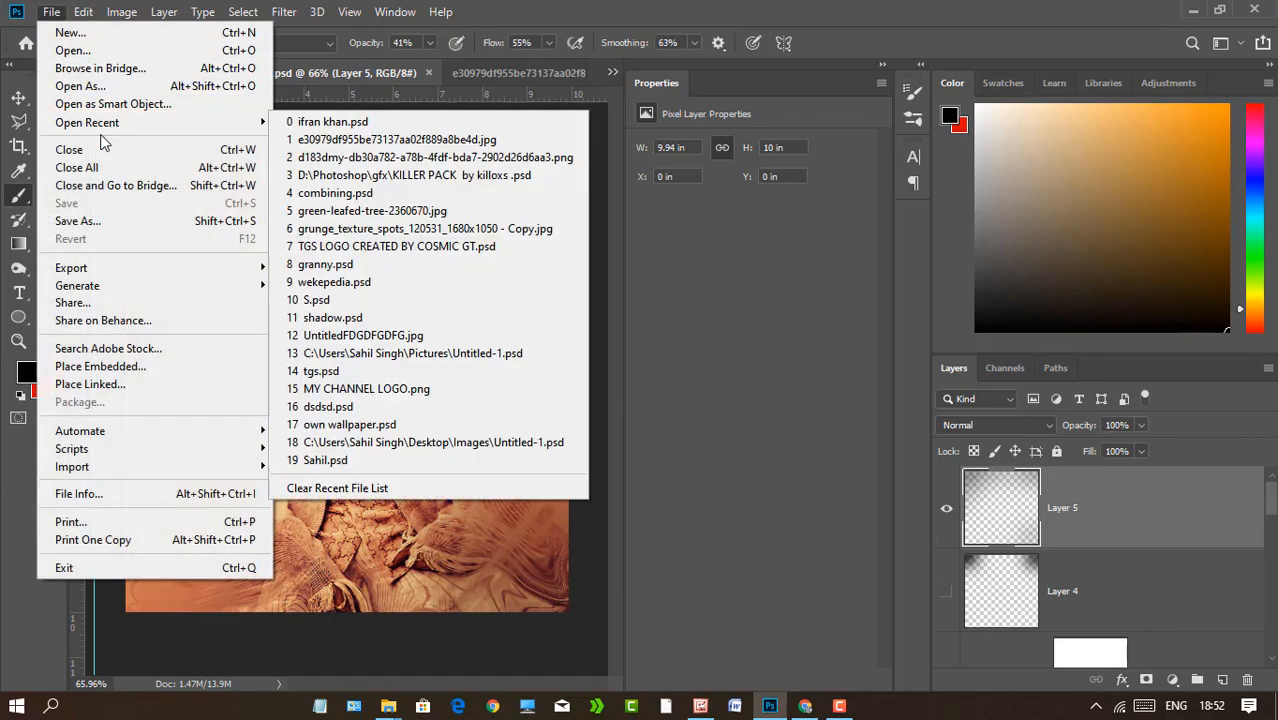
click(70, 216)
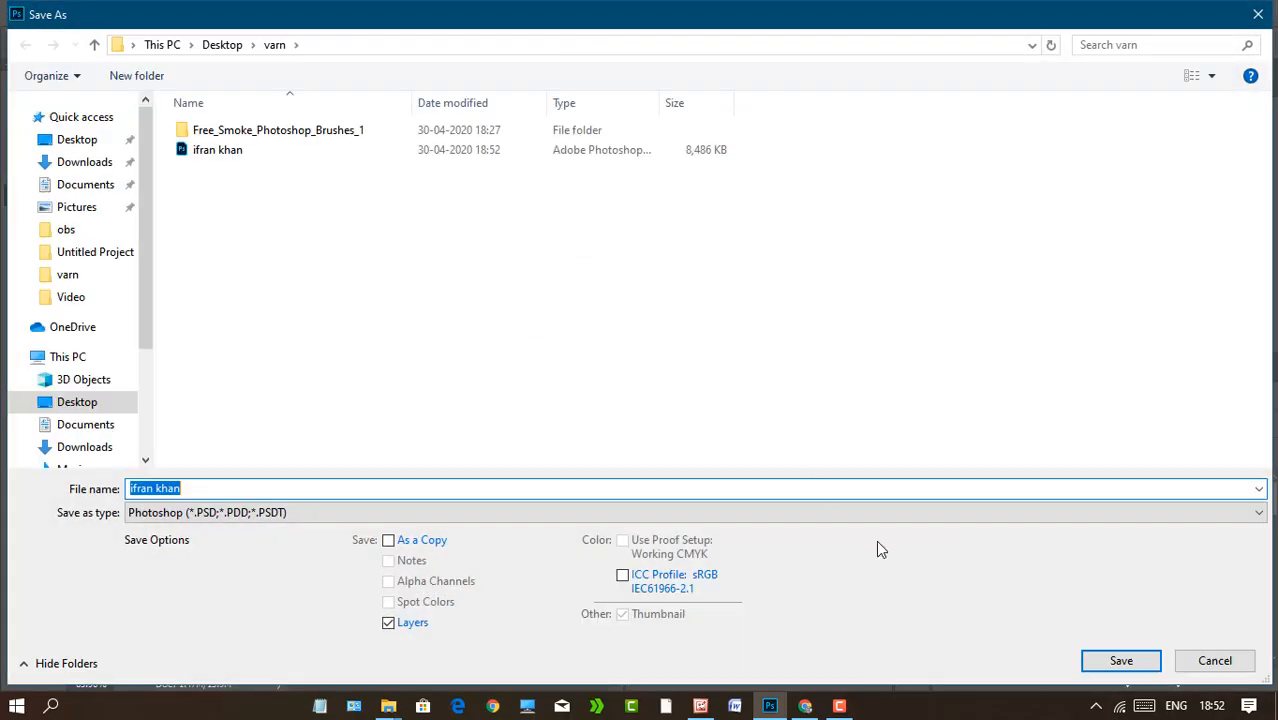
click(432, 512)
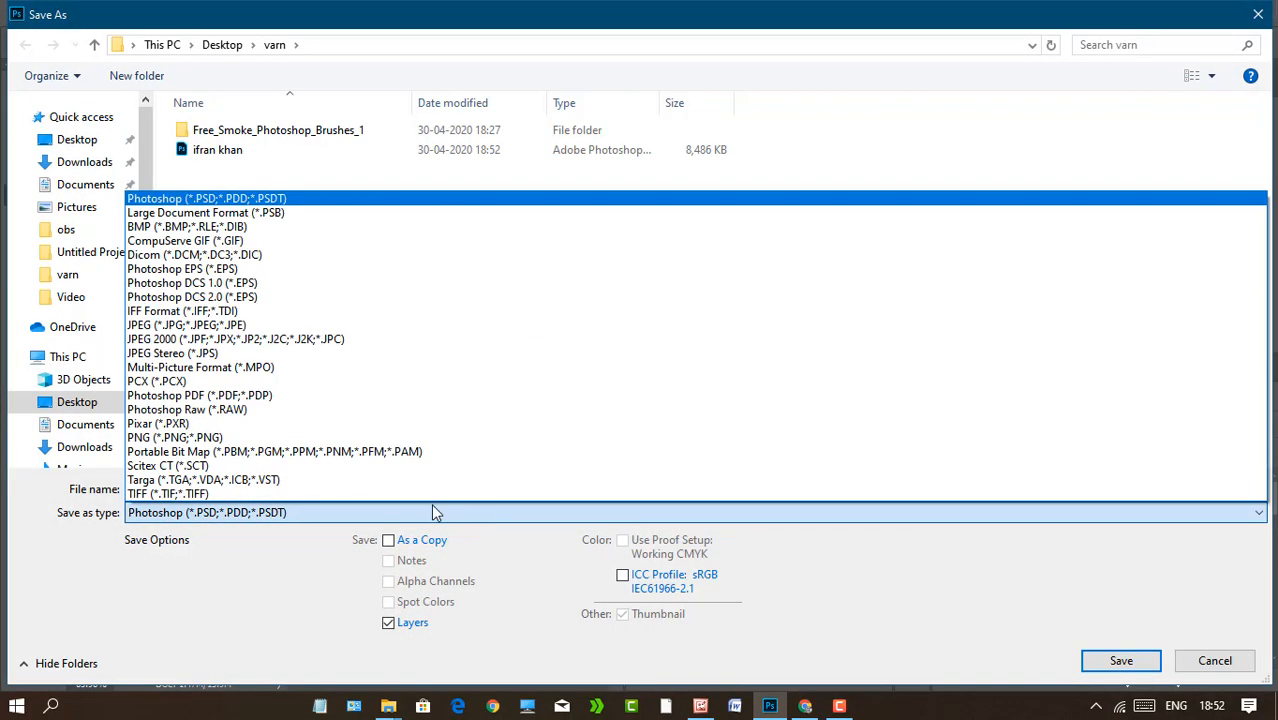
click(313, 442)
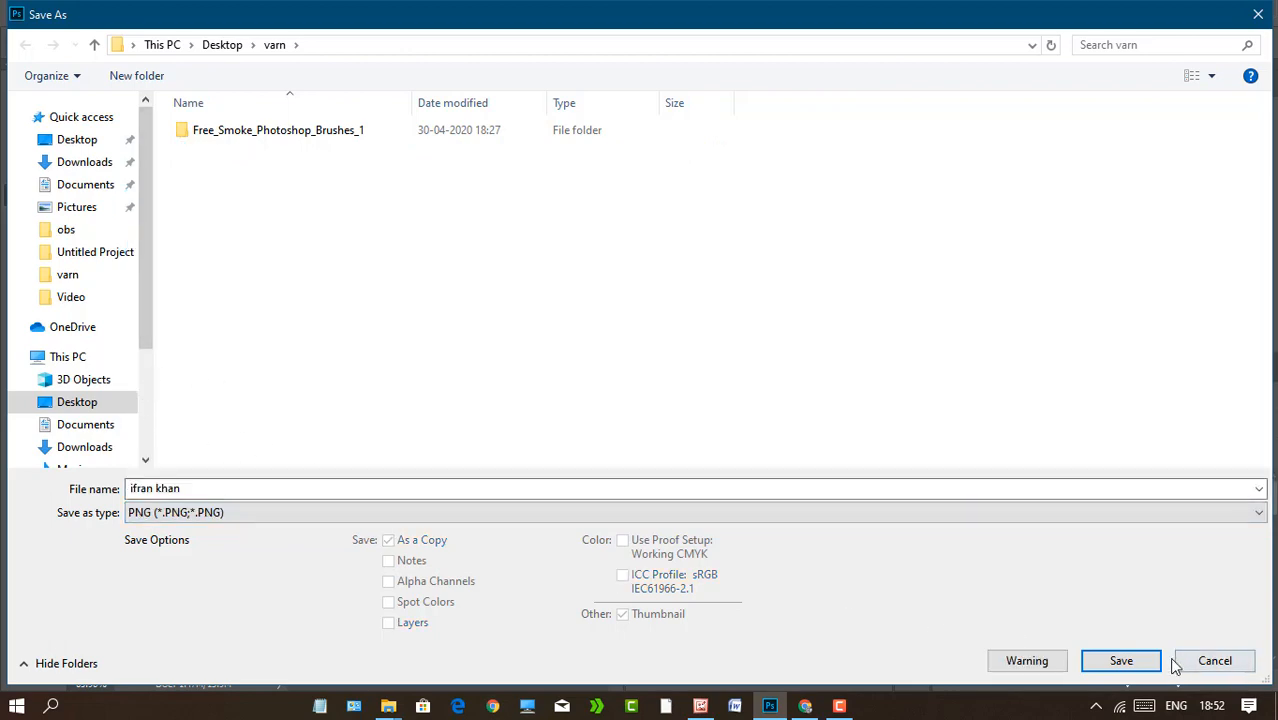
click(1121, 658)
click(770, 202)
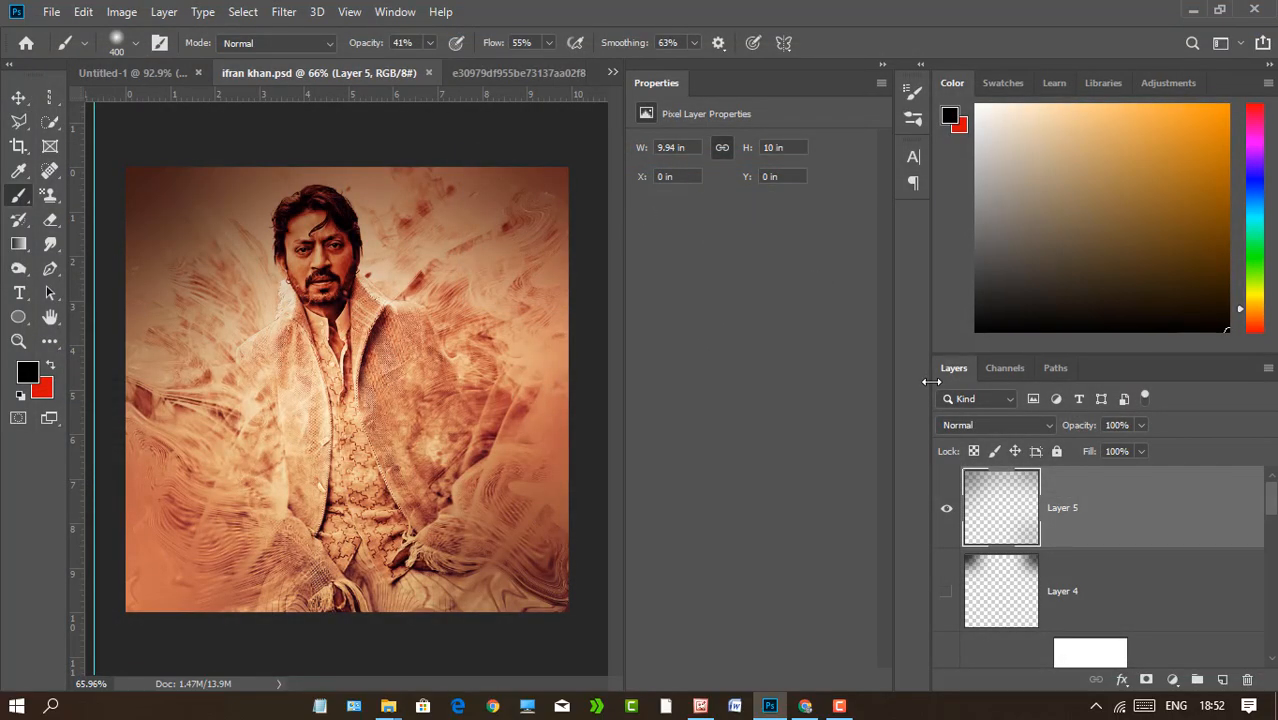
Close the finished portrait document and discard Untitled-1 without saving, returning to the Home screen.
click(1254, 9)
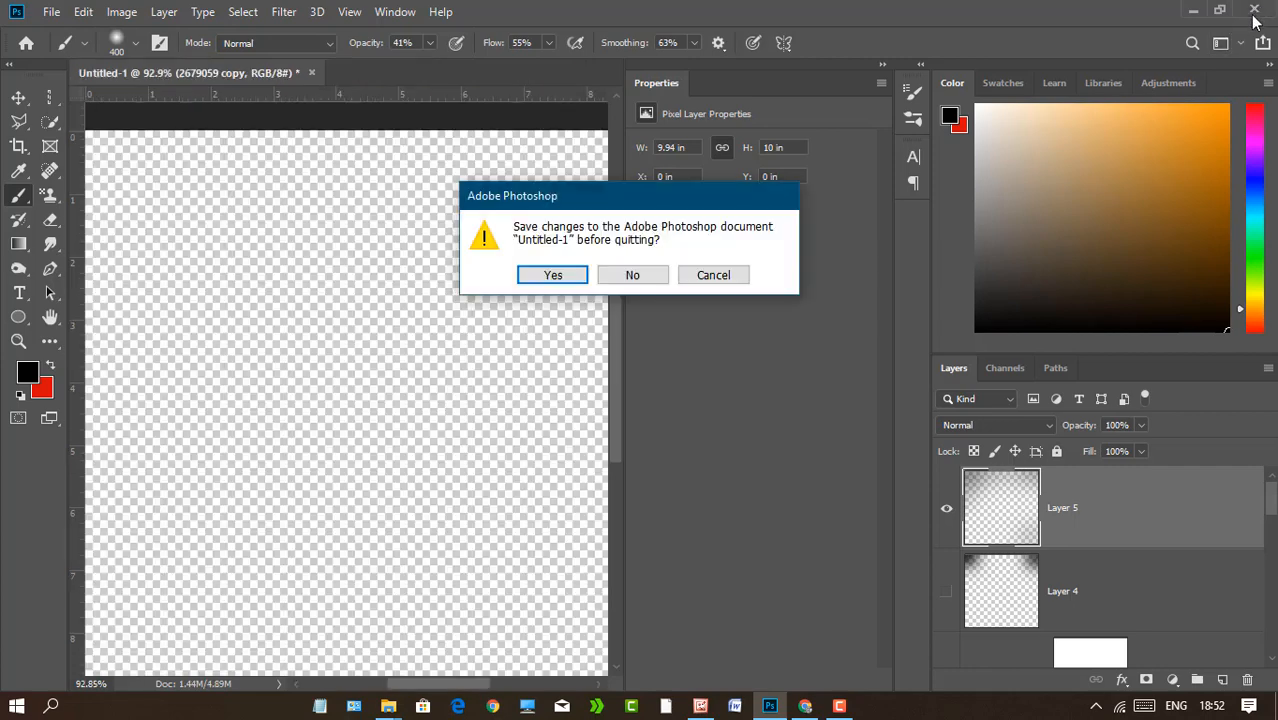
click(630, 276)
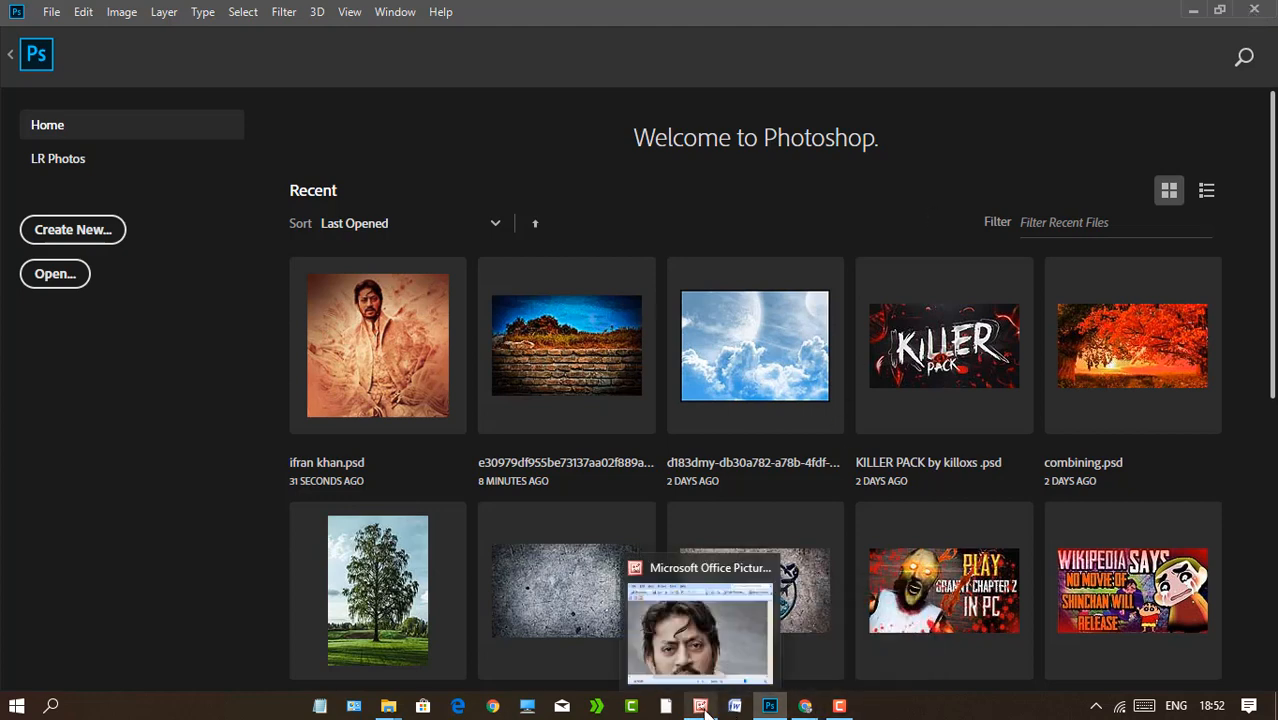
Bring the varn folder forward, maximize it, and select the saved portrait PNG beside its PSD.
mouse_move(390, 705)
click(590, 625)
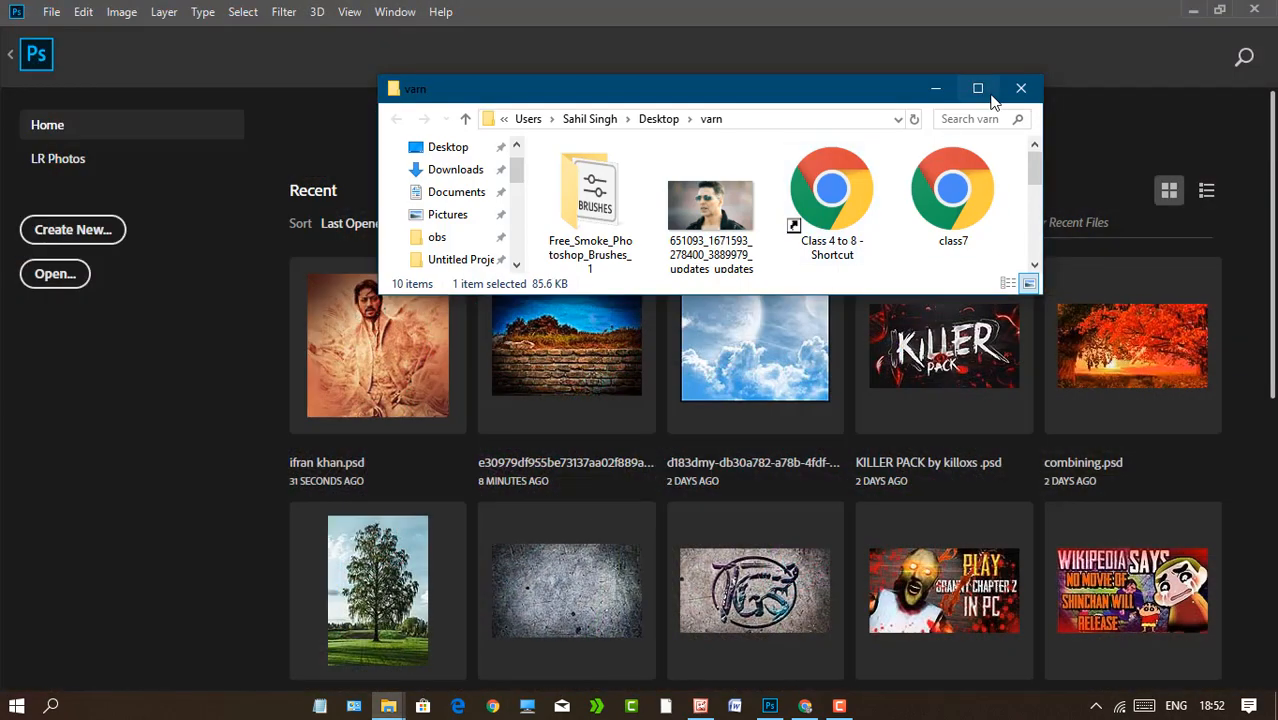
click(978, 86)
click(1038, 236)
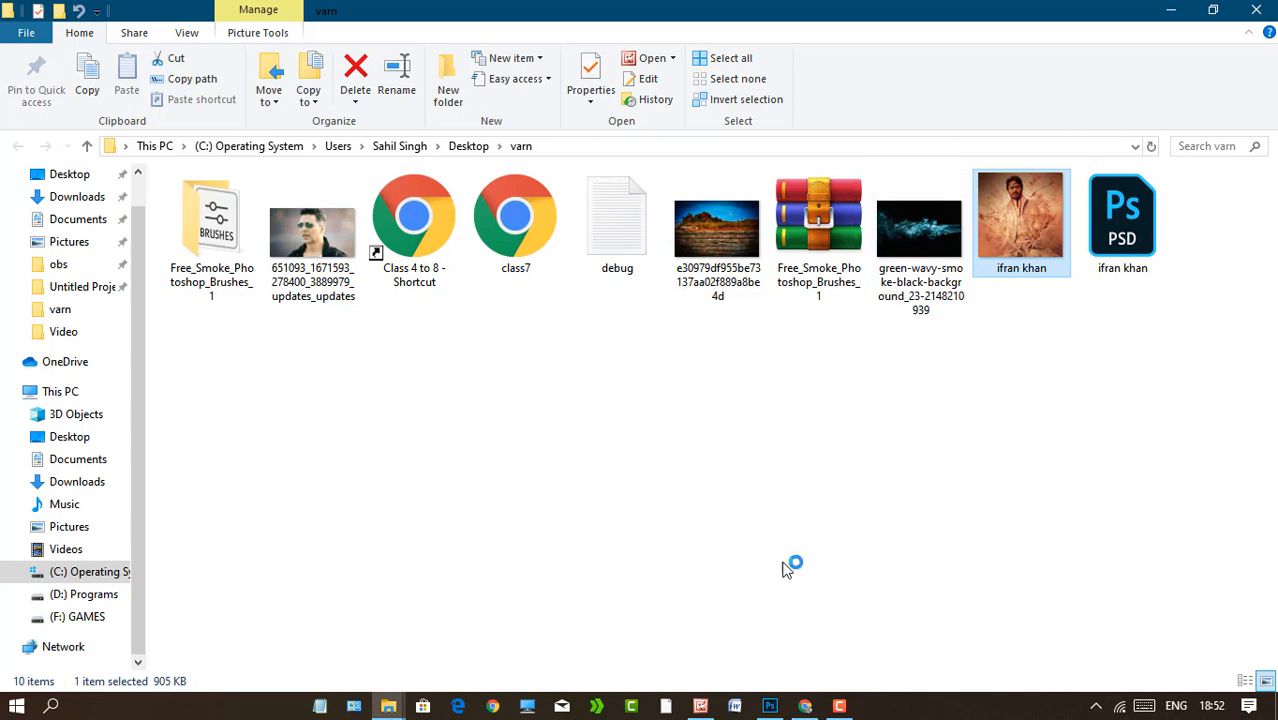
click(838, 707)
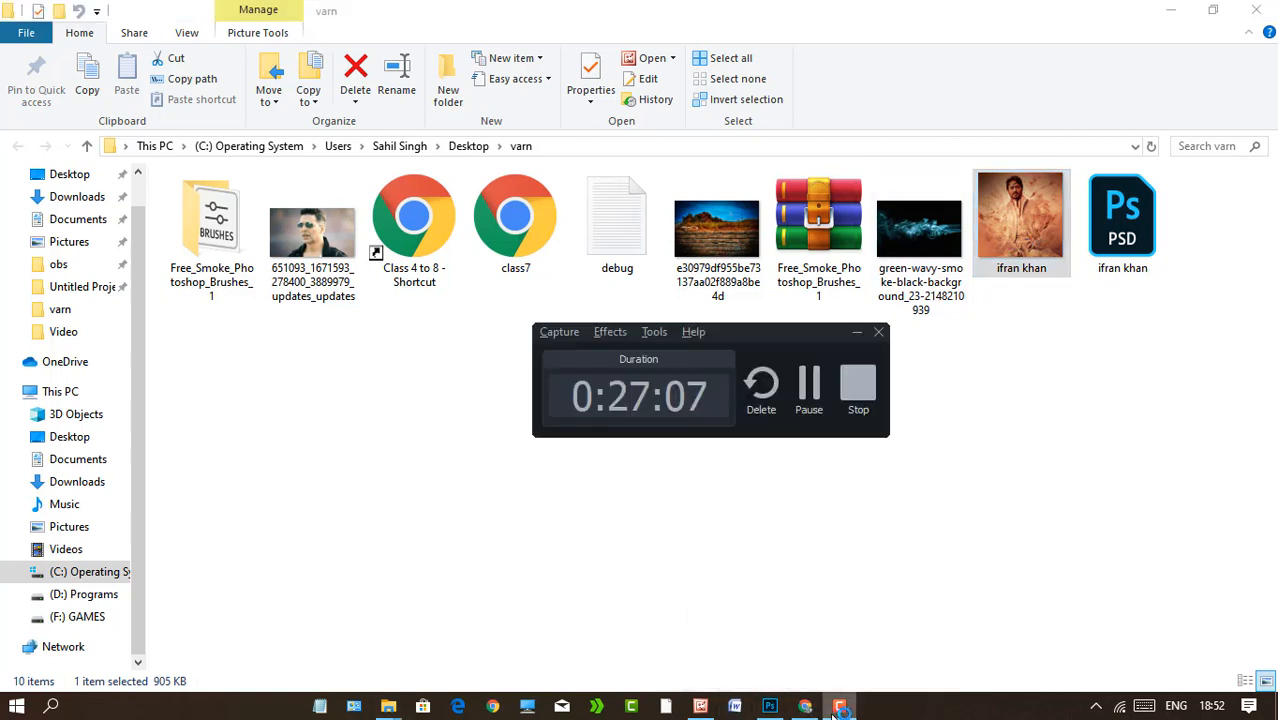
click(857, 390)
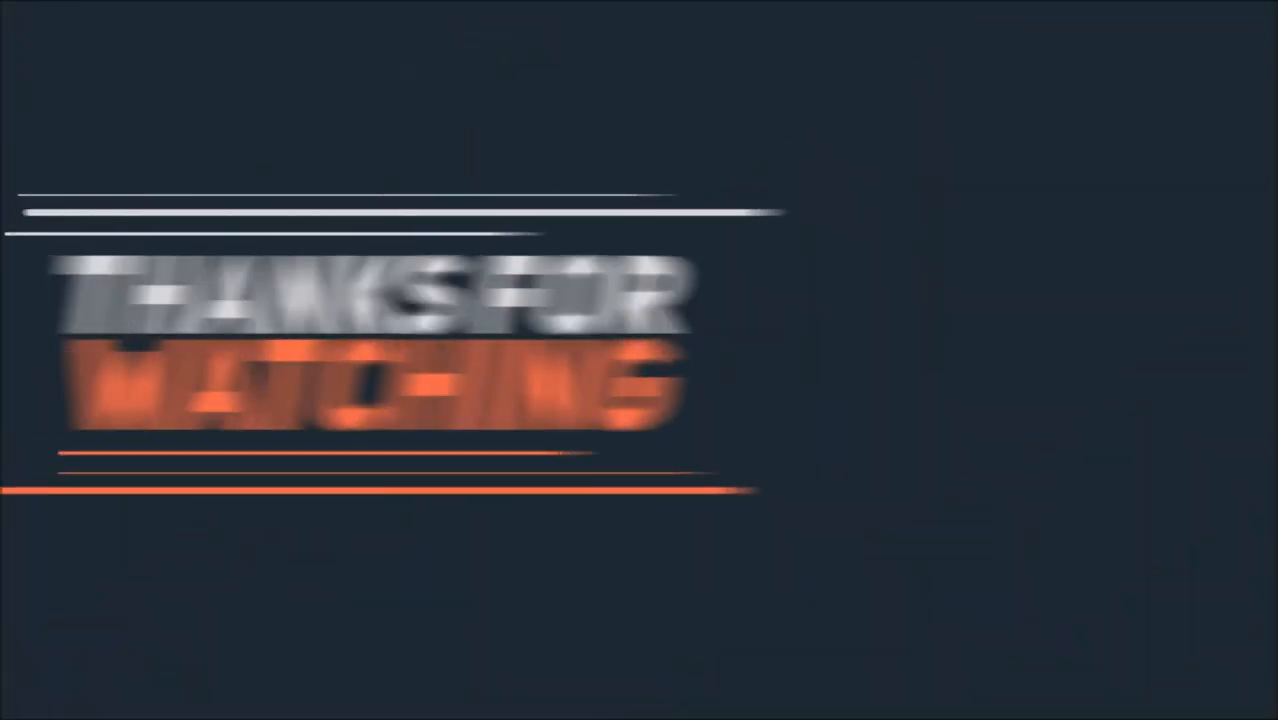